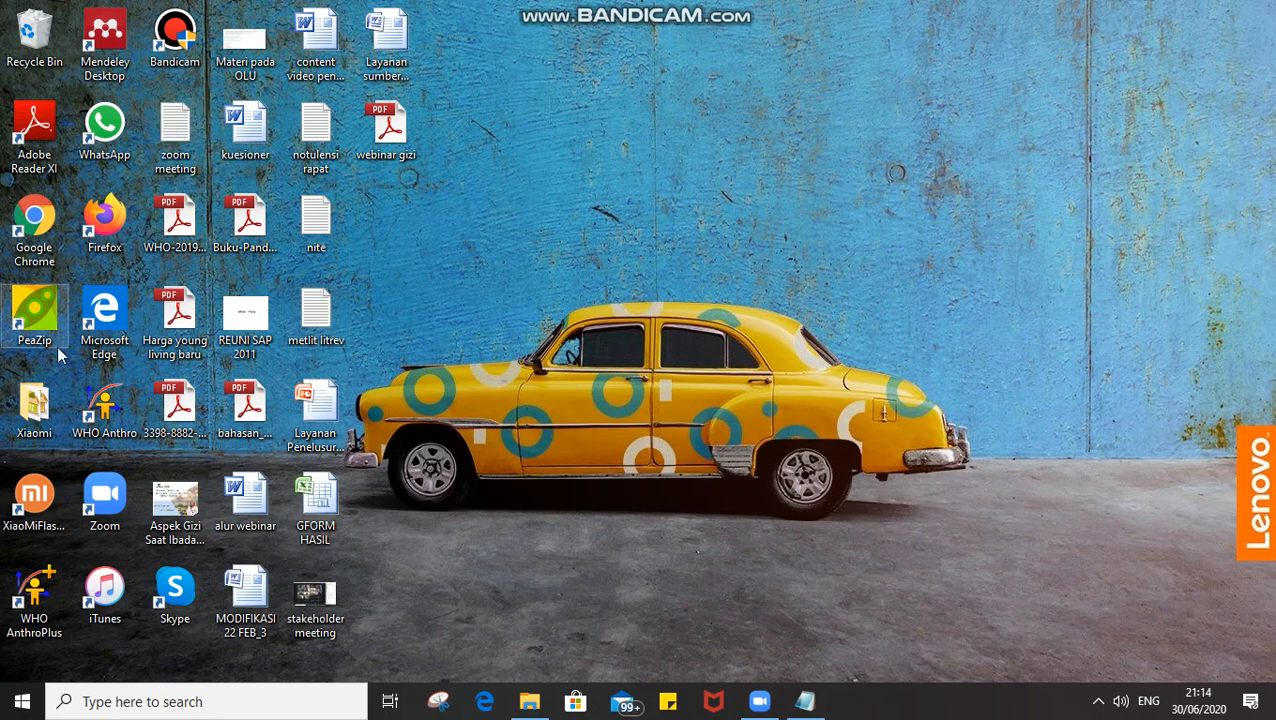
- Launch WHO Anthro from its desktop shortcut
double_click(115, 404)
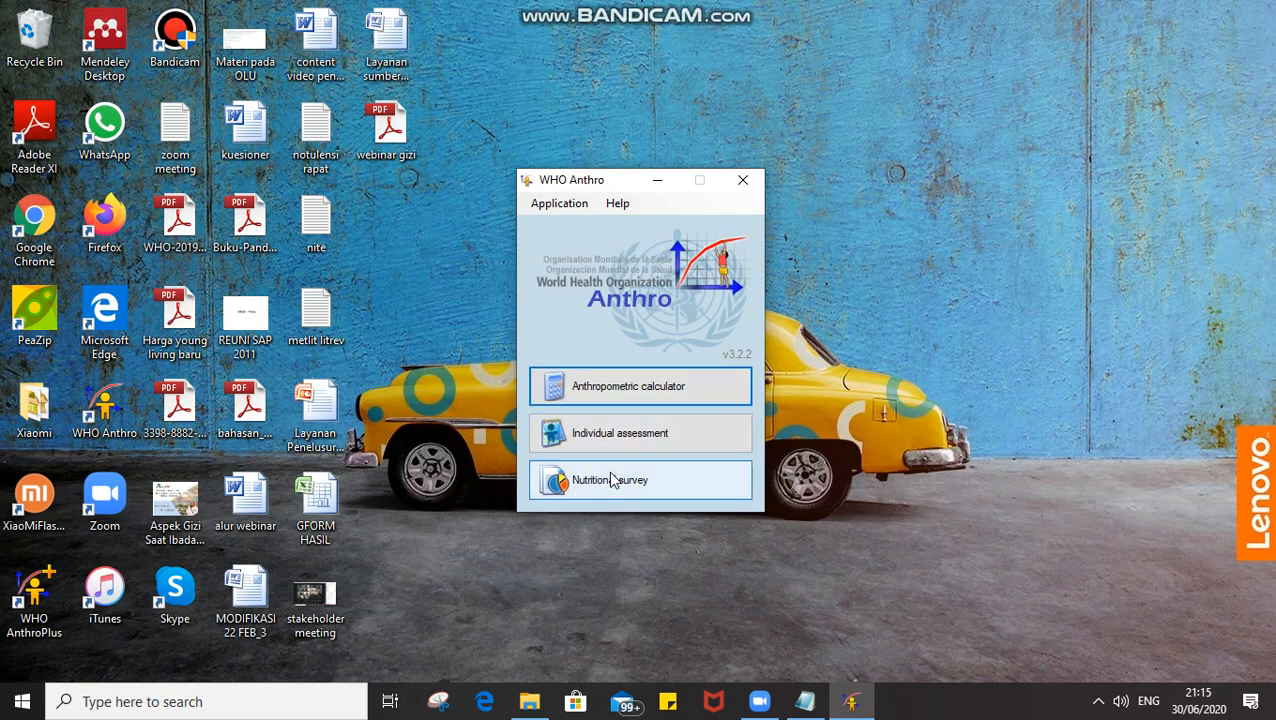
- Open the anthropometric calculator and move it to the upper right of the screen
click(628, 382)
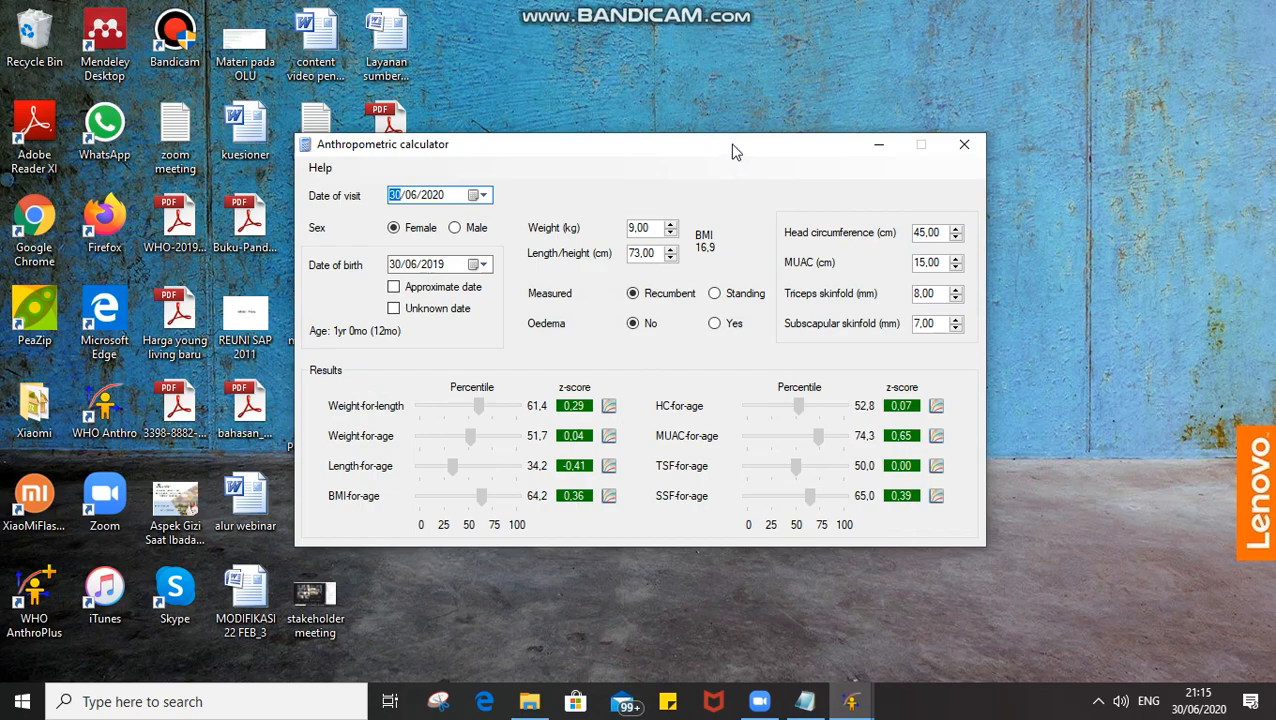
drag(735, 151, 1037, 28)
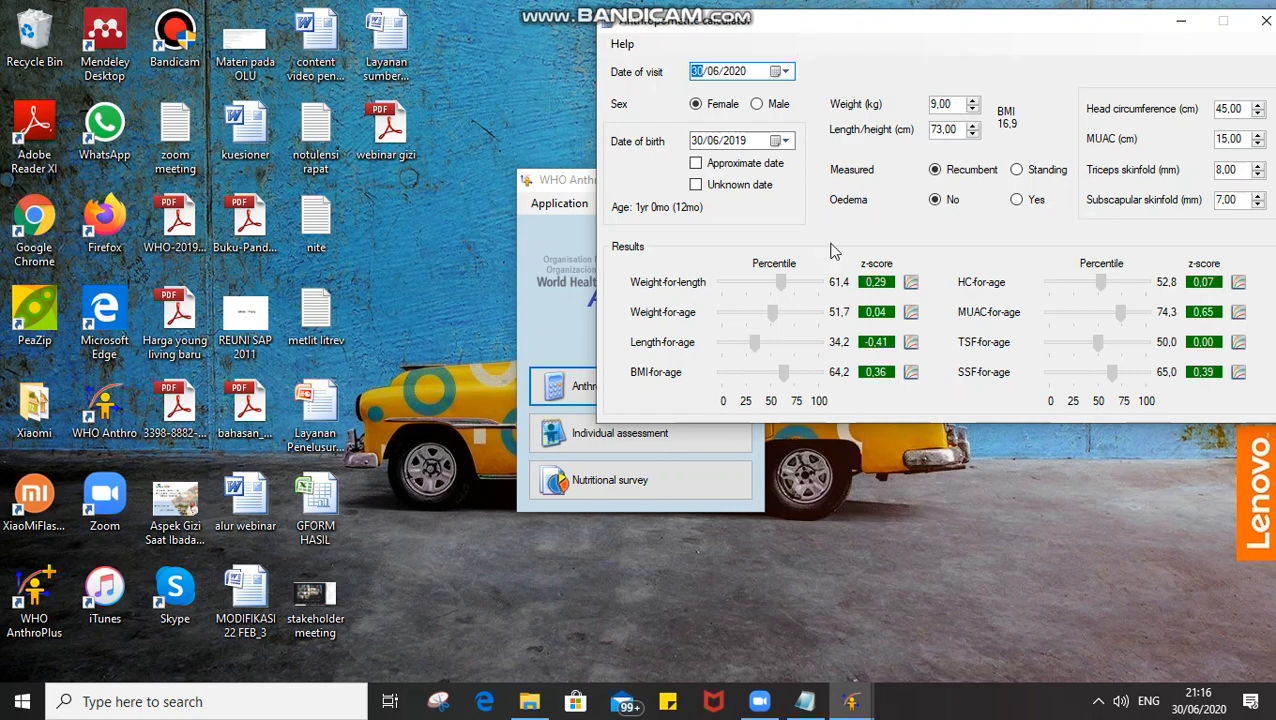
- Show the Notepad measurement notes beside the calculator, nudging the calculator slightly right
click(812, 699)
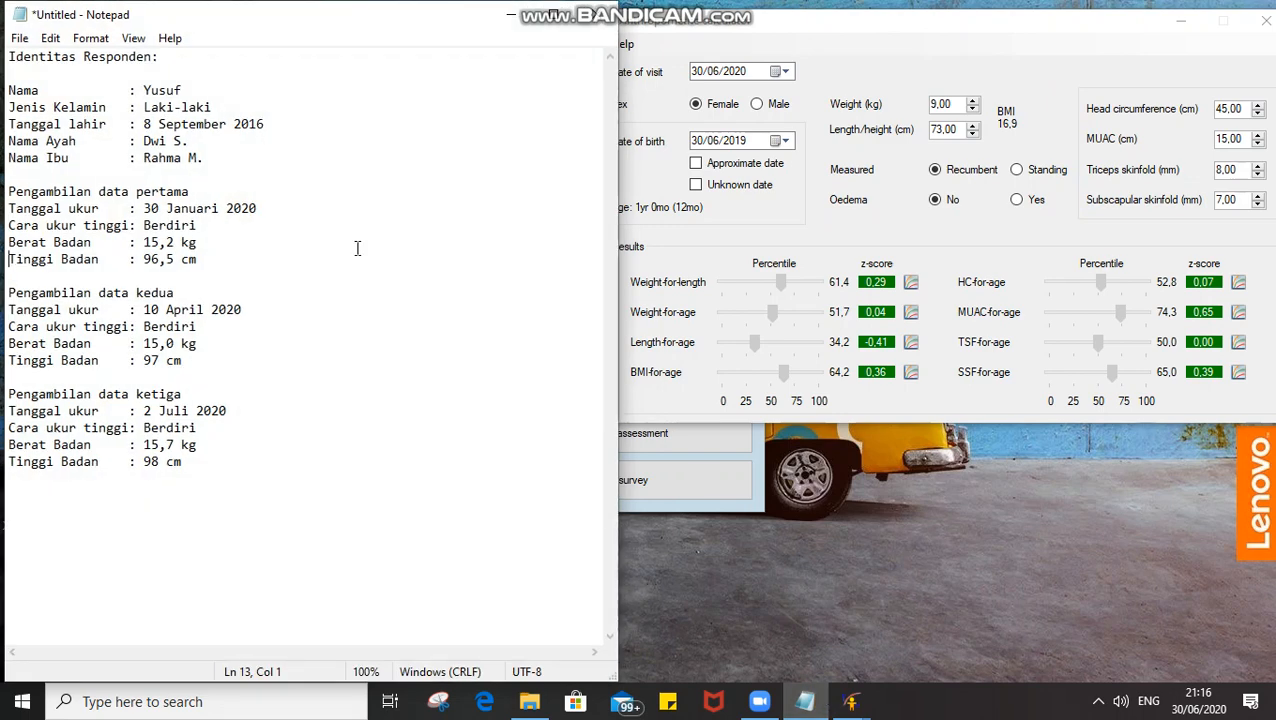
click(839, 34)
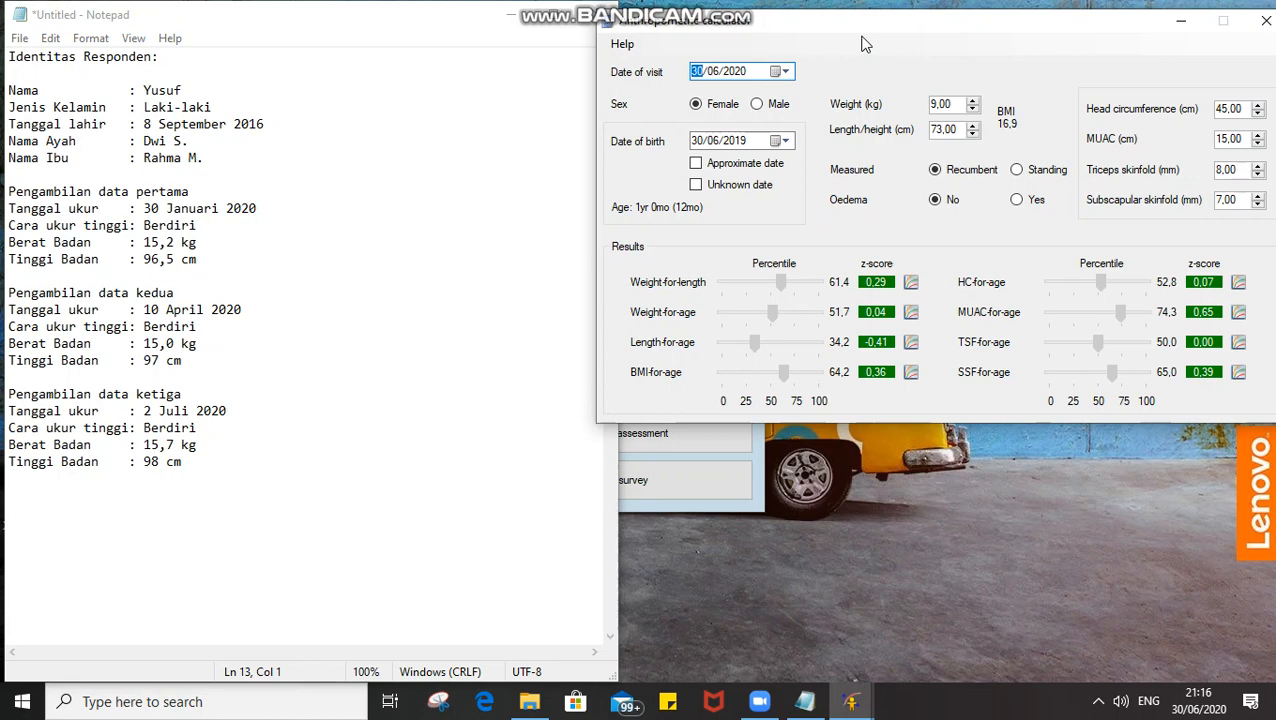
drag(872, 28, 891, 27)
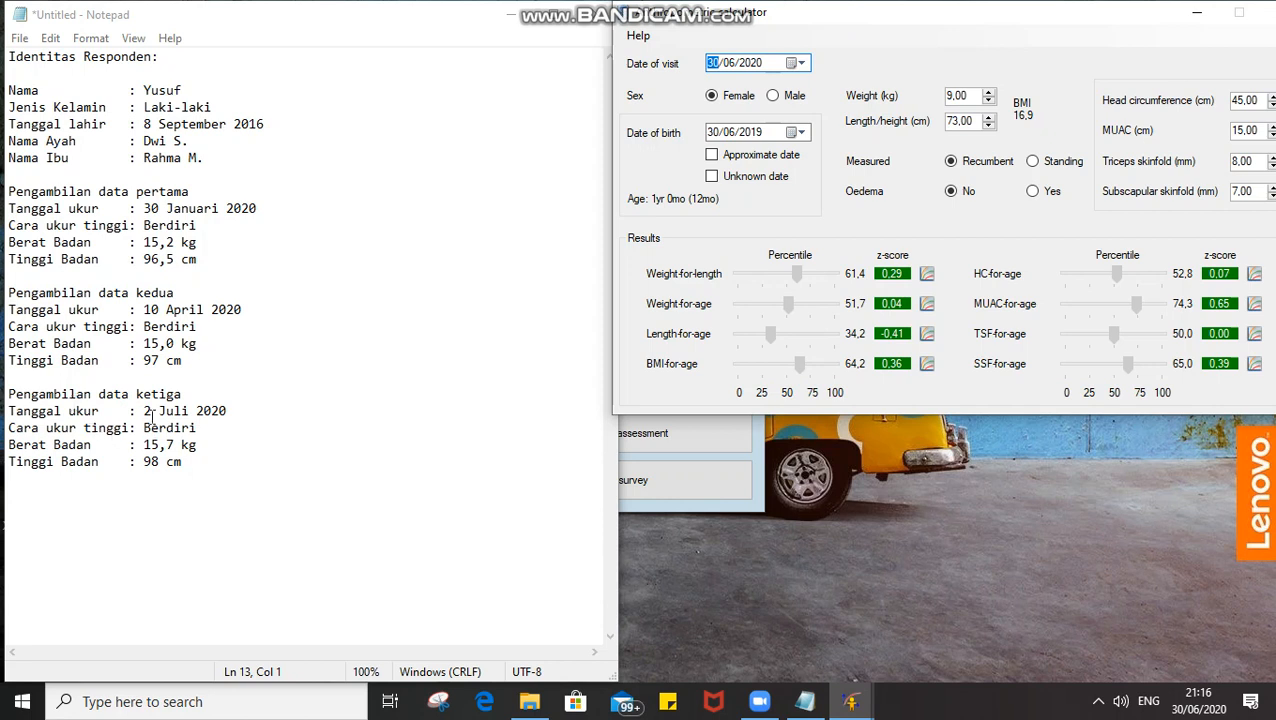
- Pick 2 July 2020 from the visit-date calendar and mark the child as male
click(801, 63)
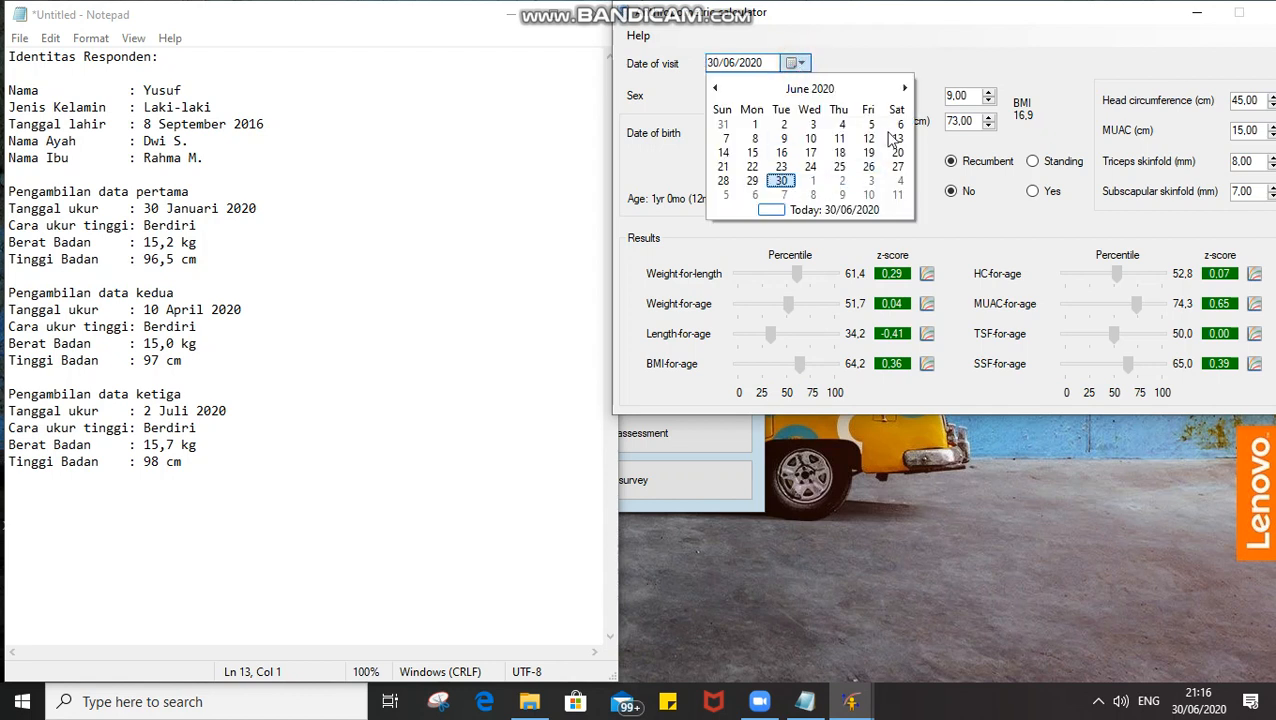
click(904, 89)
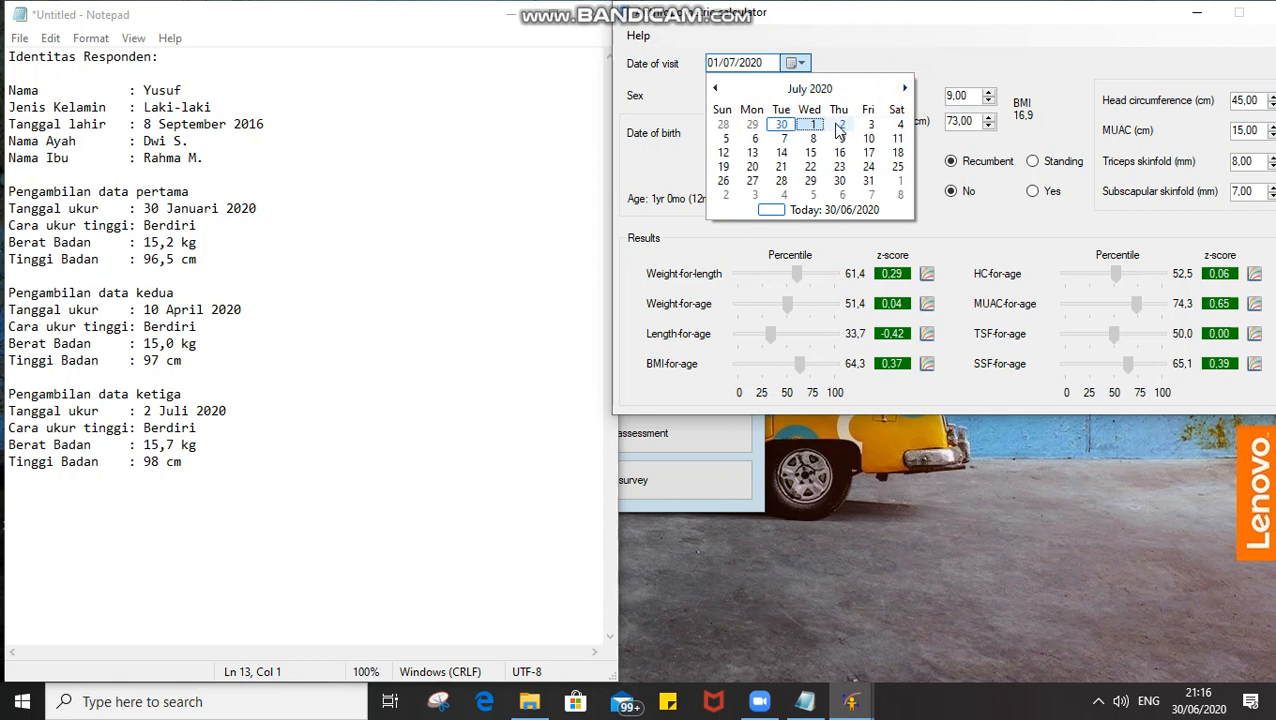
click(838, 127)
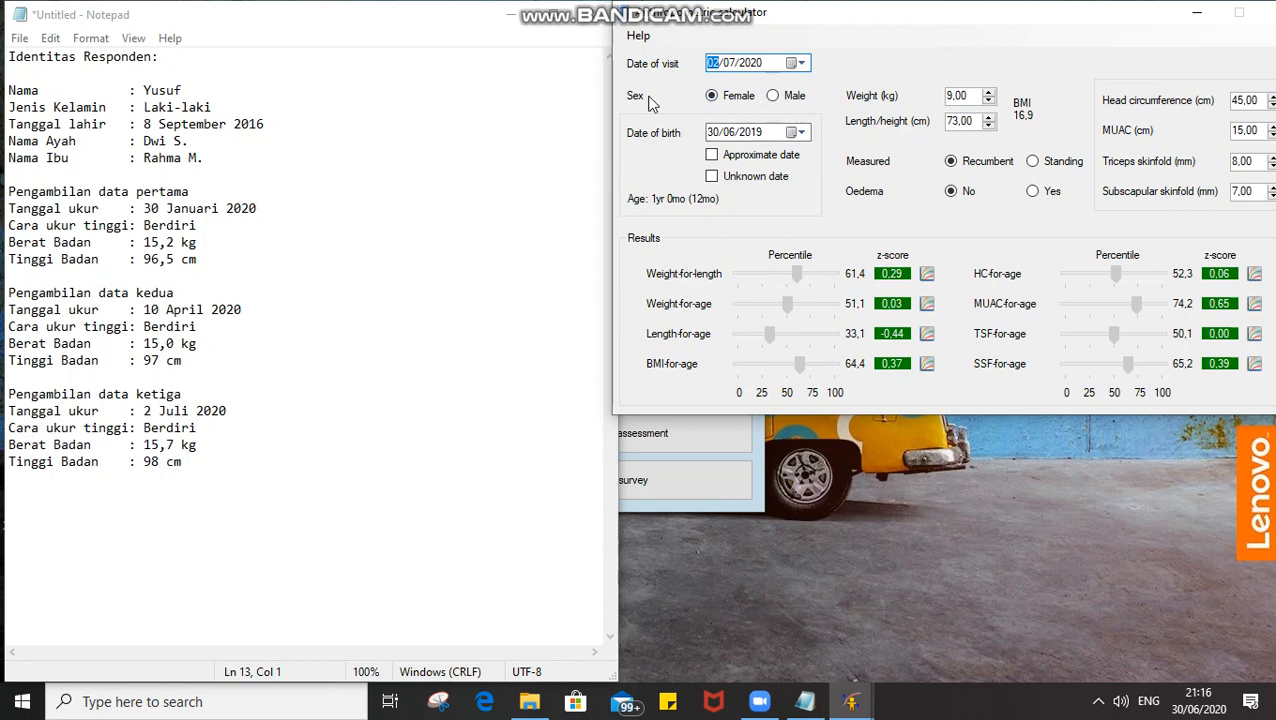
click(776, 98)
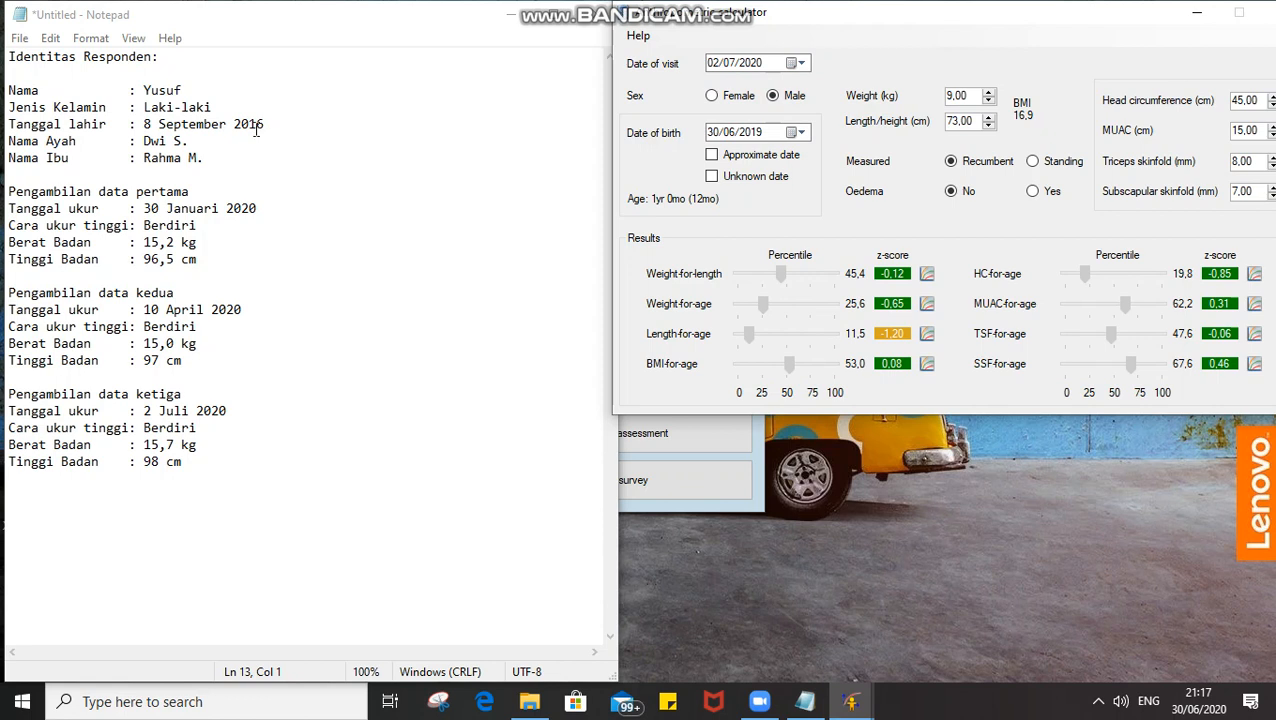
click(800, 132)
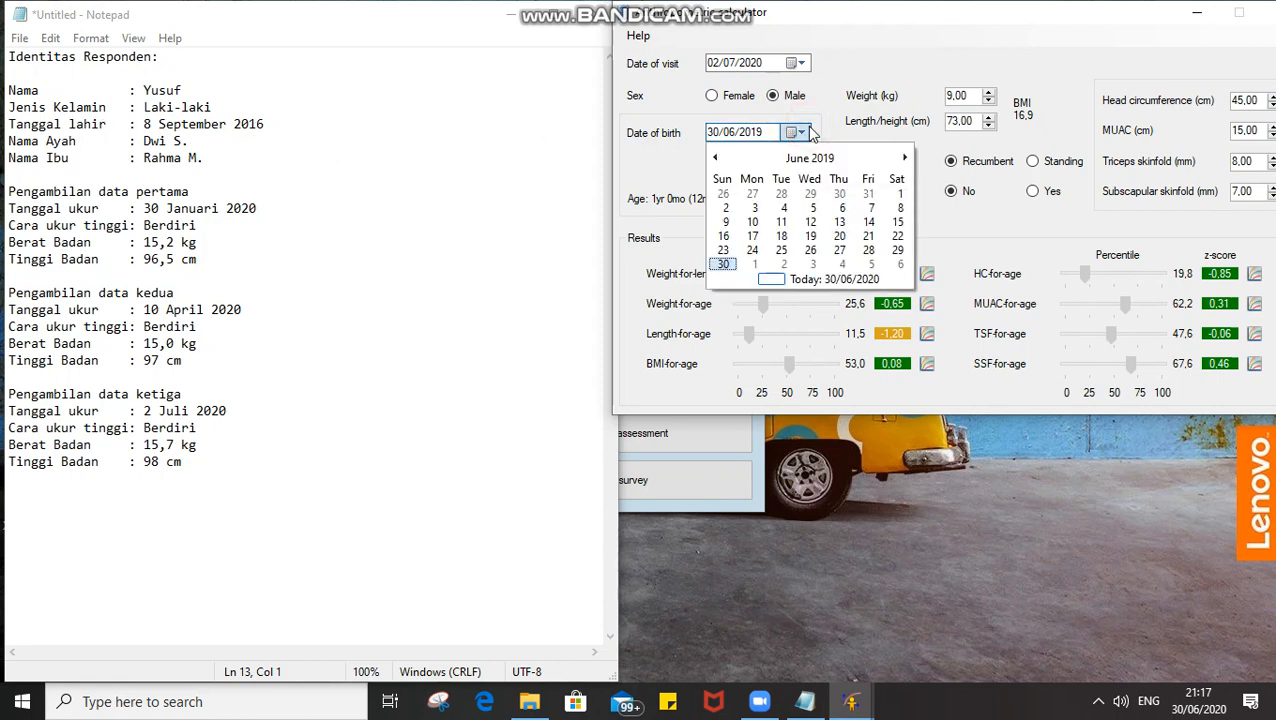
click(715, 157)
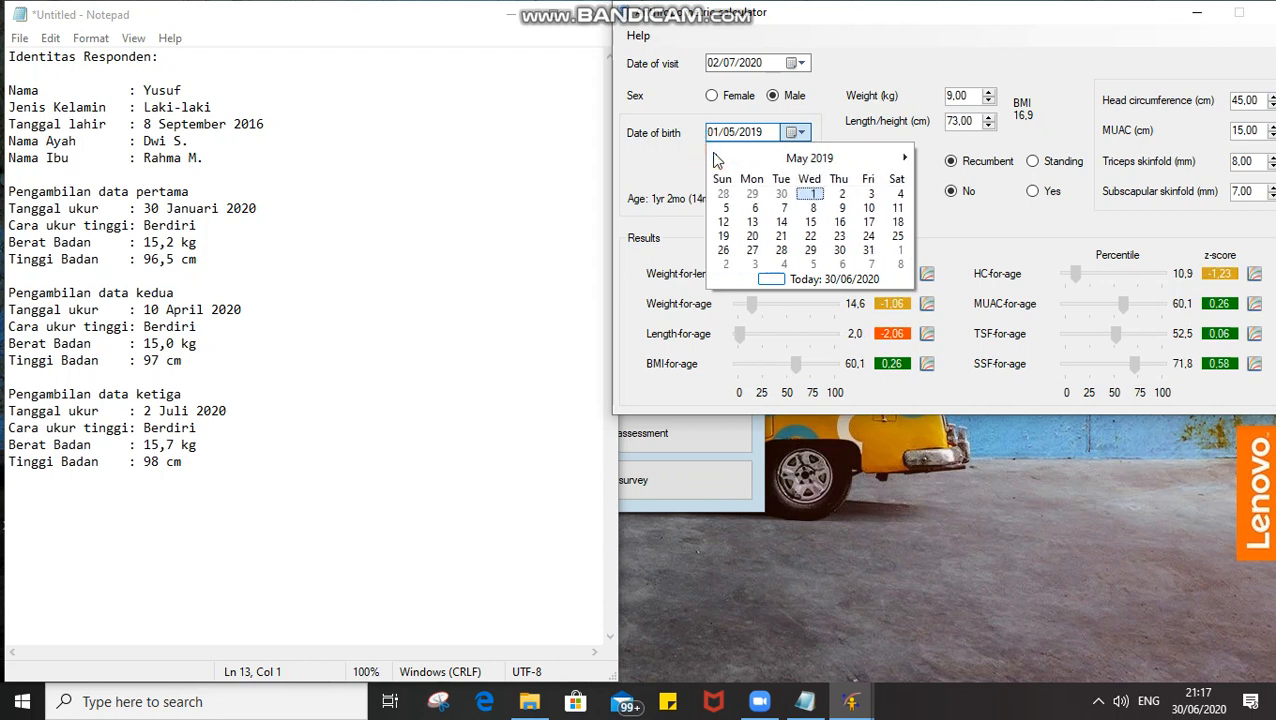
click(711, 136)
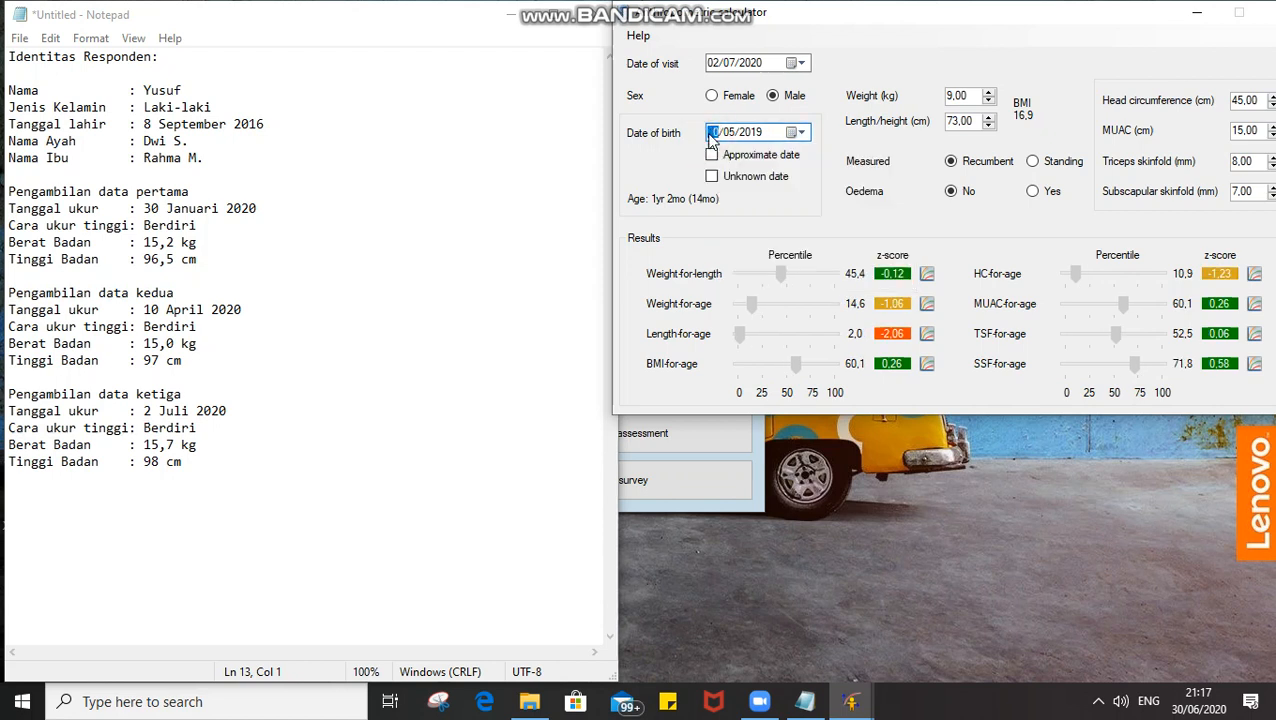
text(08/)
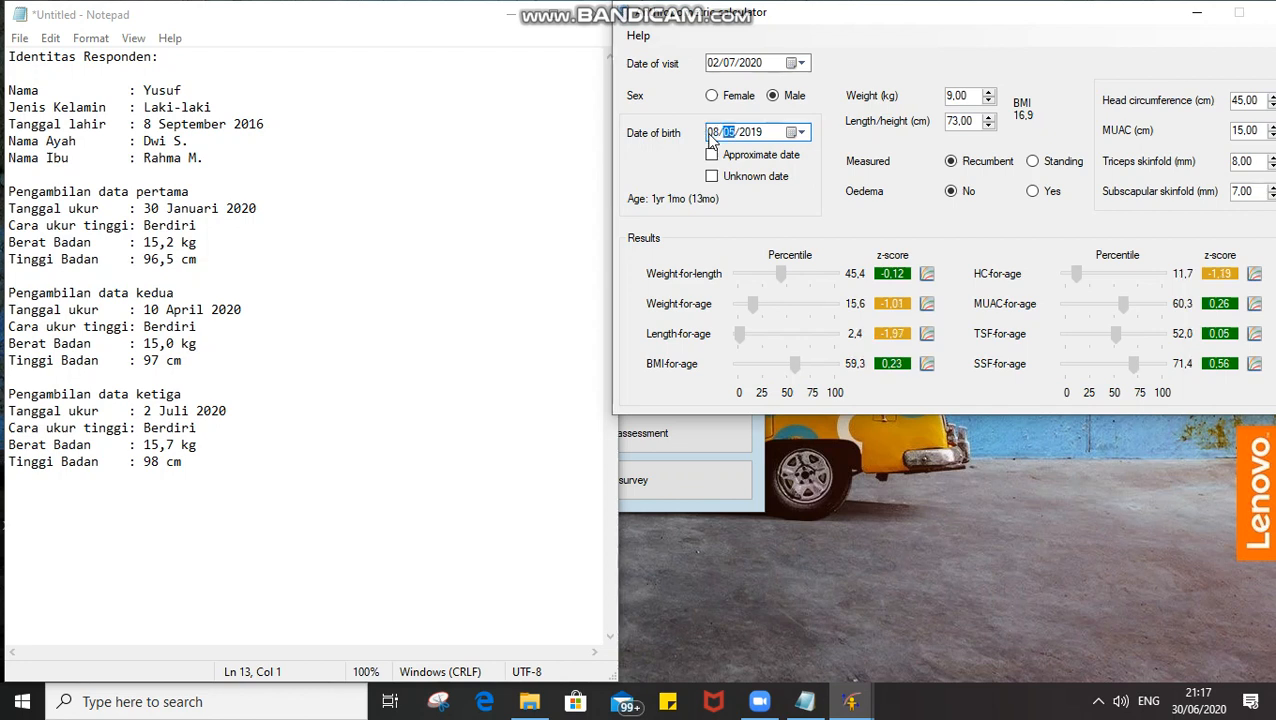
text(09/)
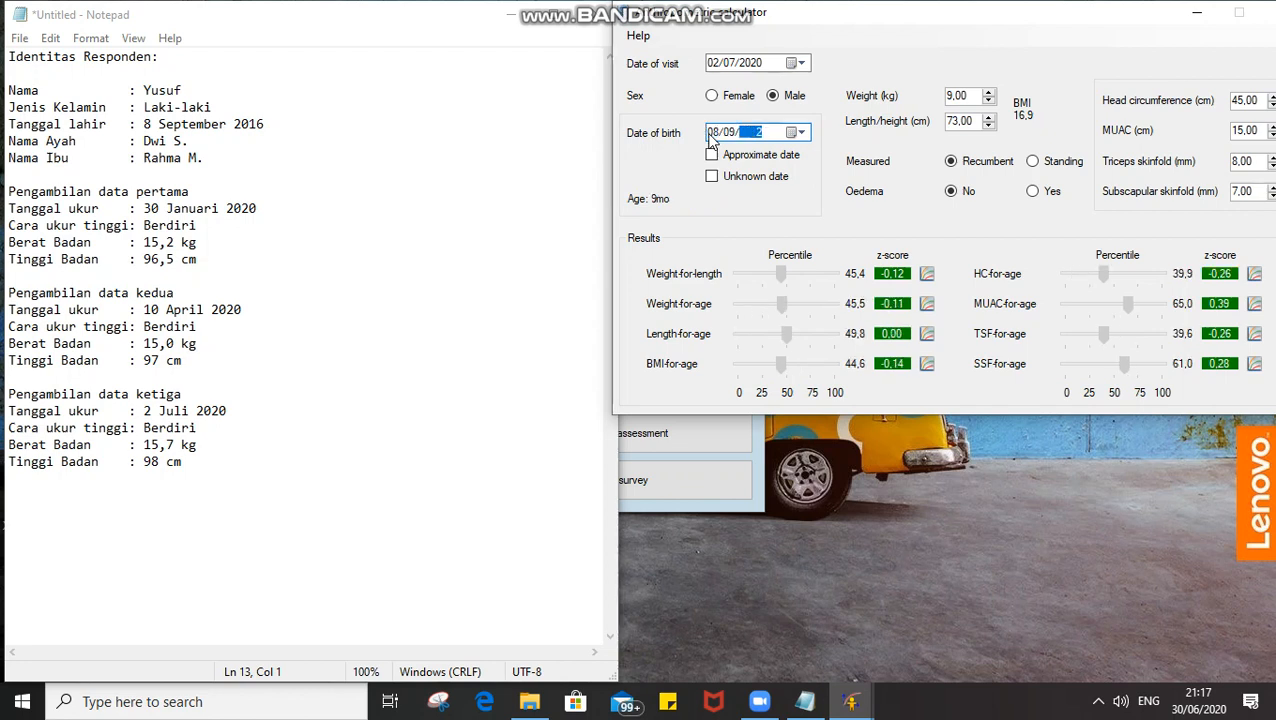
text(2016)
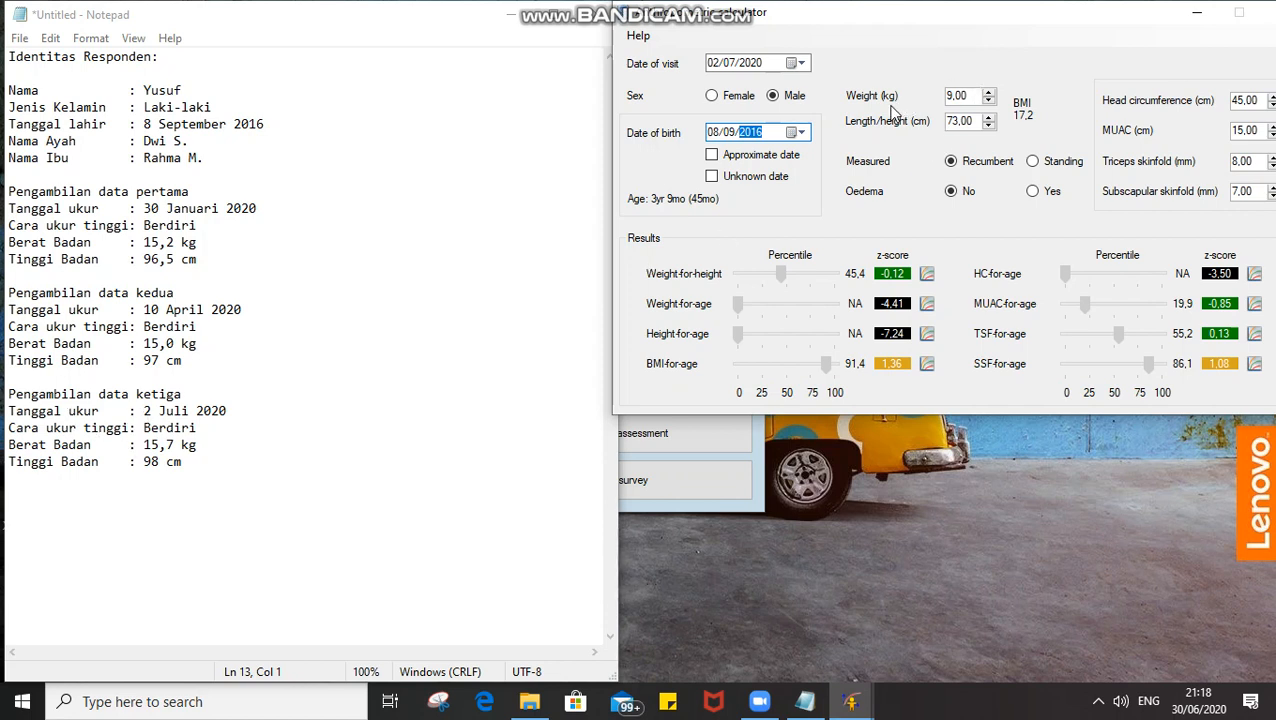
- Replace the weight with 15,7 kg and the length/height with 98 cm
click(957, 95)
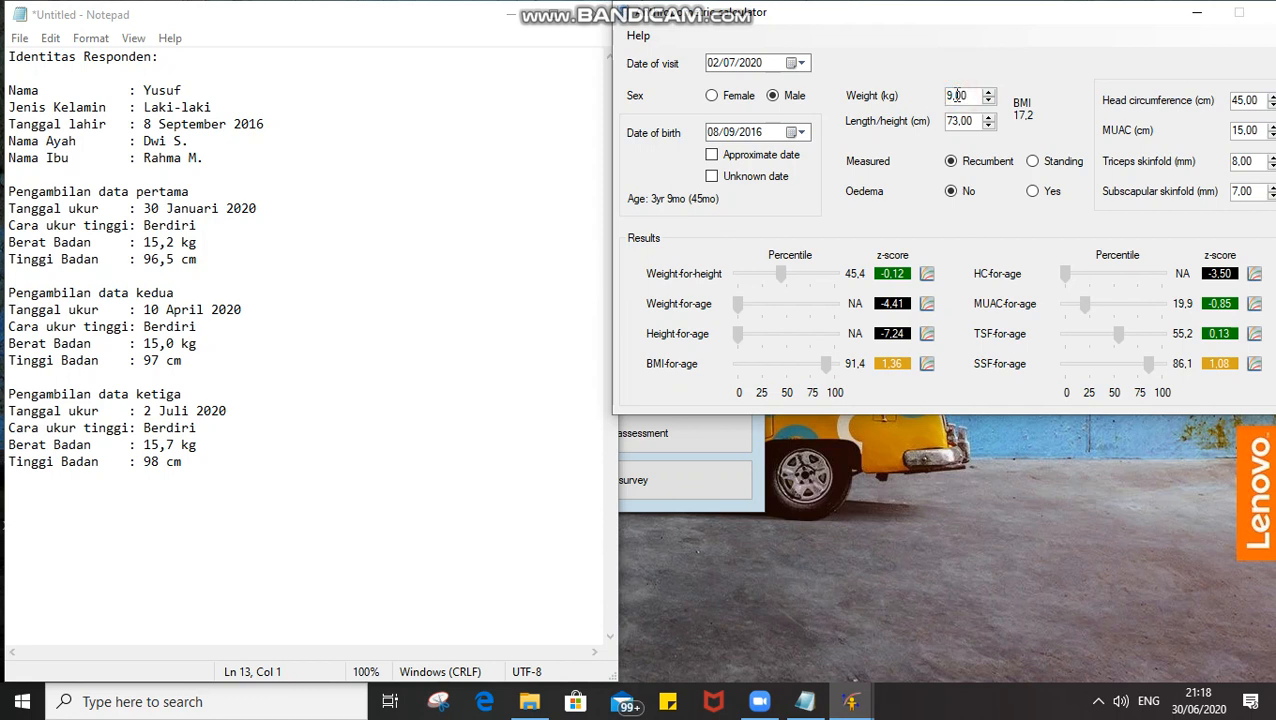
drag(965, 95, 945, 95)
text(15,7)
click(973, 121)
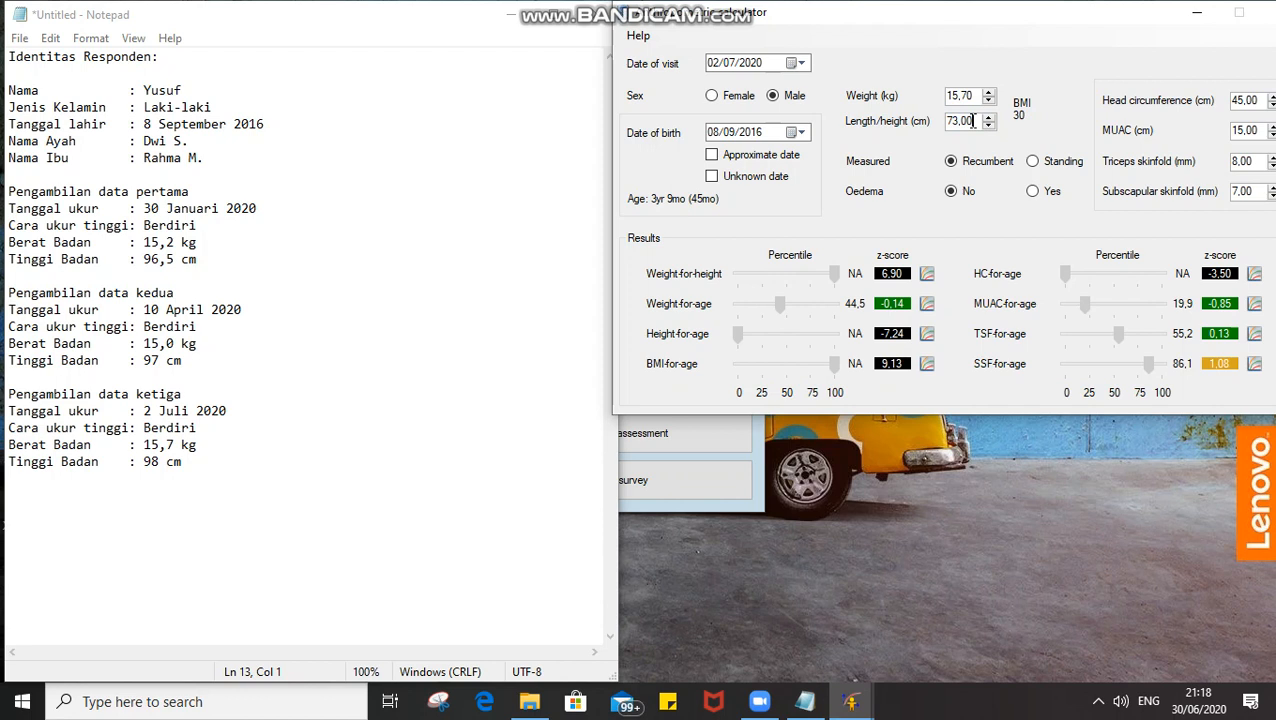
key(shift+Left)
key(shift+Left)
key(shift+Left)
key(shift+Left)
key(shift+Left)
text(98)
- Mark the height as measured standing and set oedema to Yes
click(1032, 162)
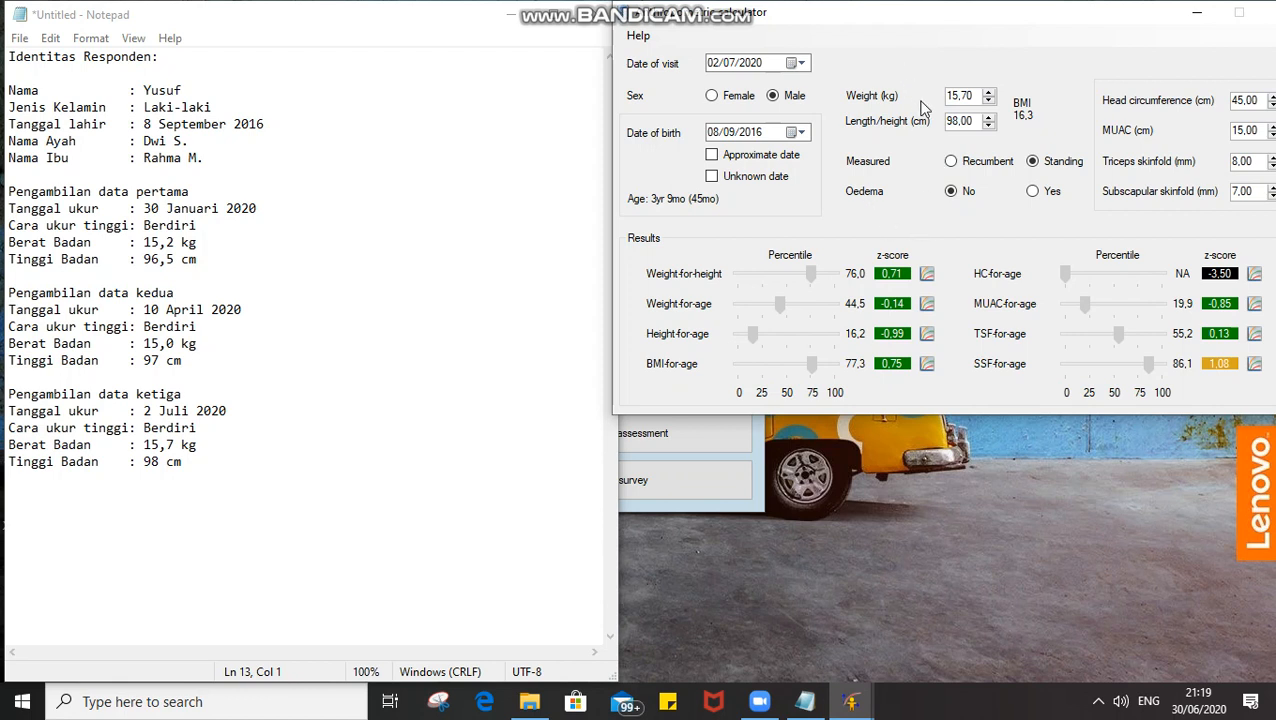
click(1033, 192)
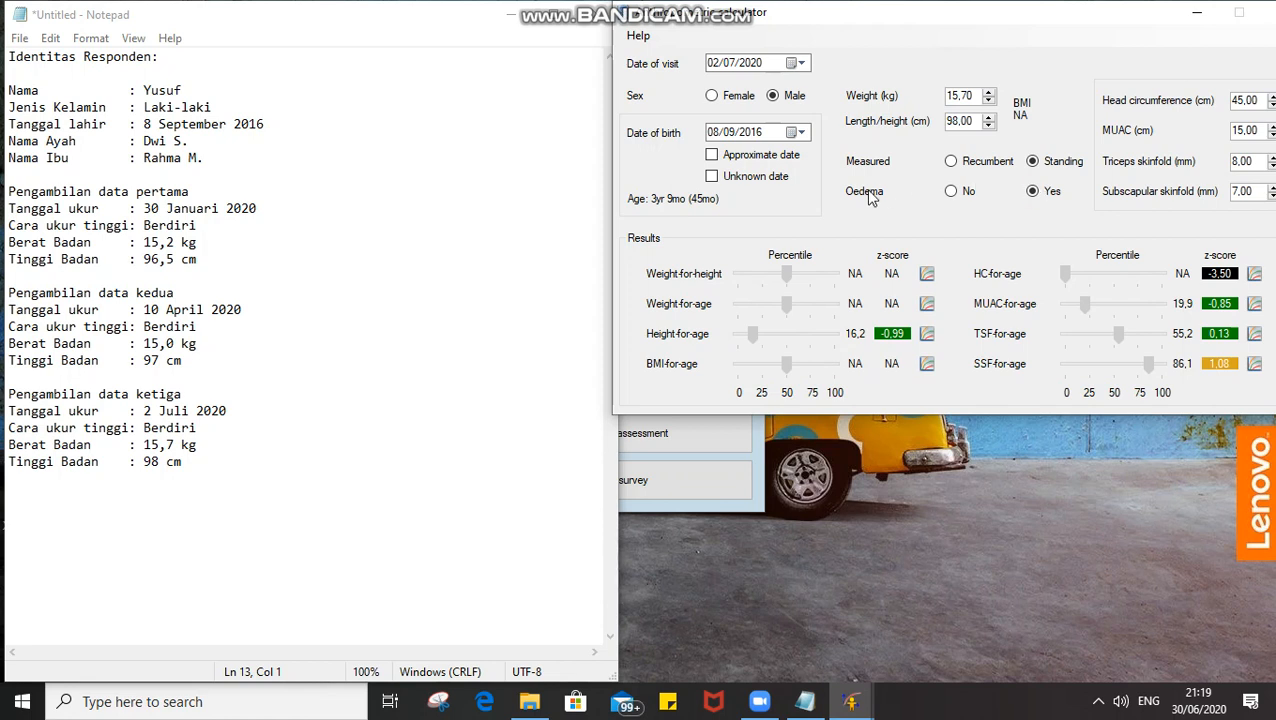
- Switch oedema to No so weight-for-height, weight-for-age and BMI z-scores reappear
click(952, 191)
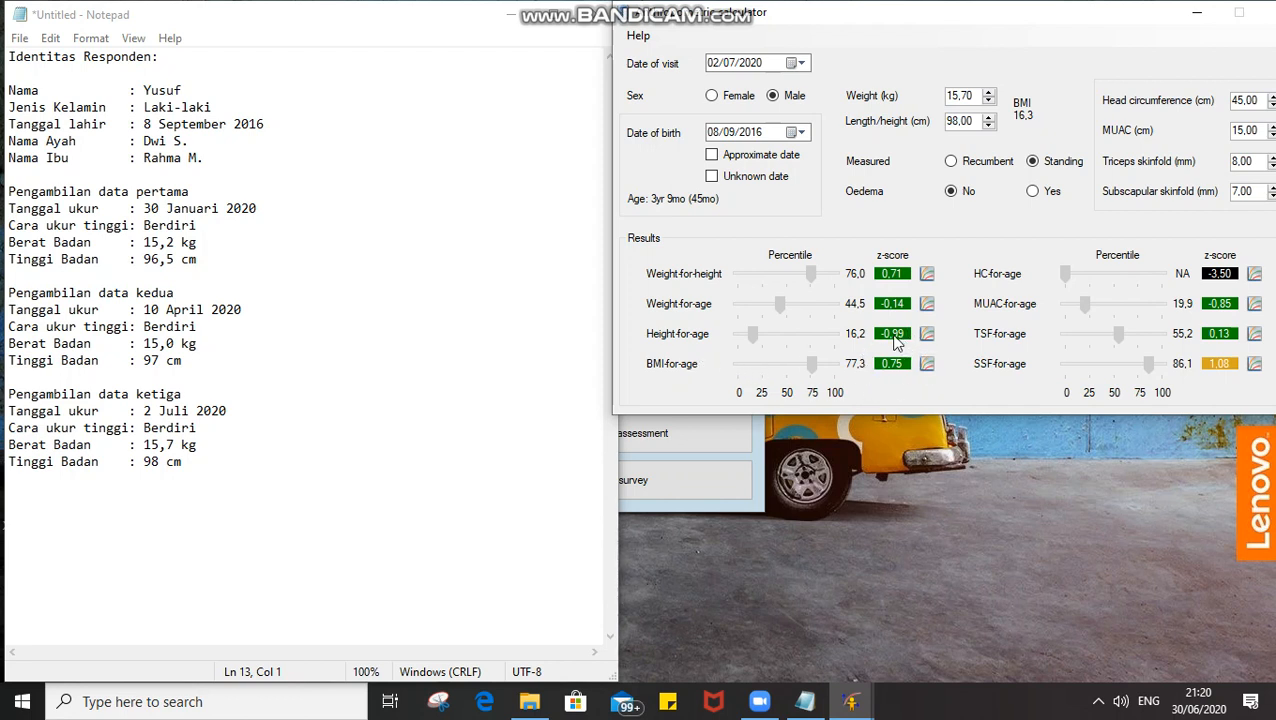
- View the weight-for-height and length/height-for-age growth charts, closing each afterwards
click(928, 275)
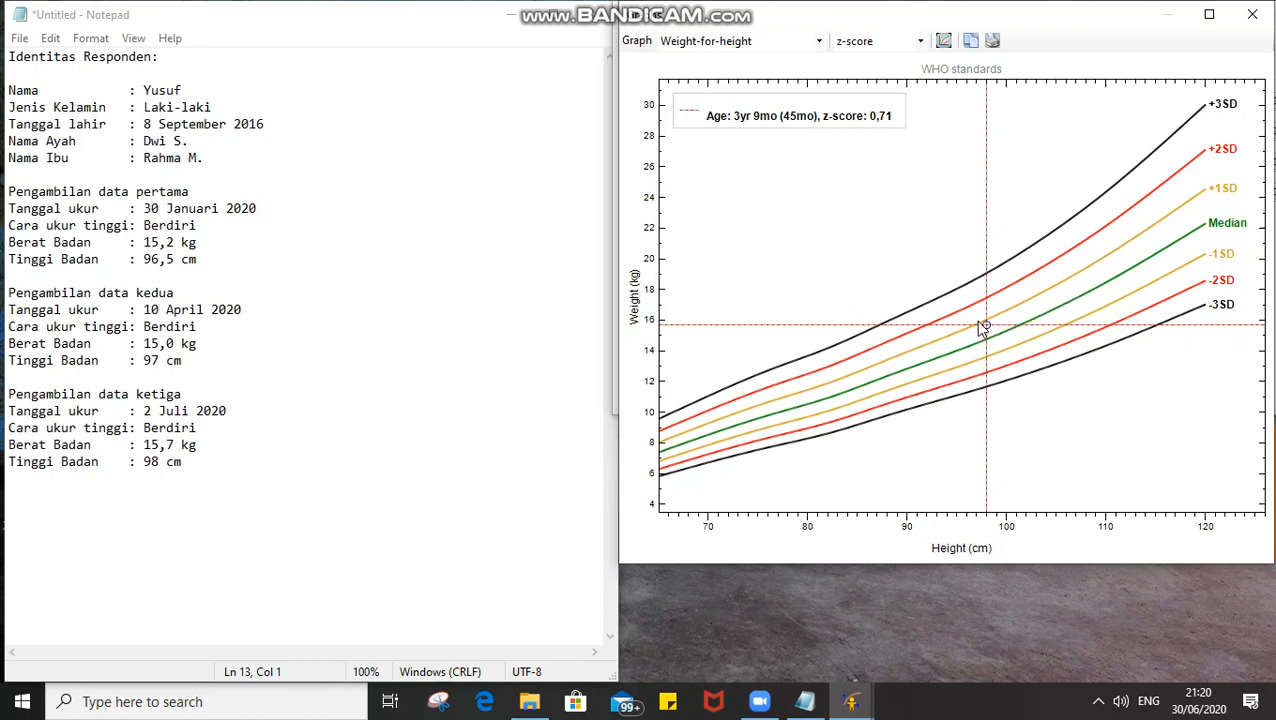
click(1250, 18)
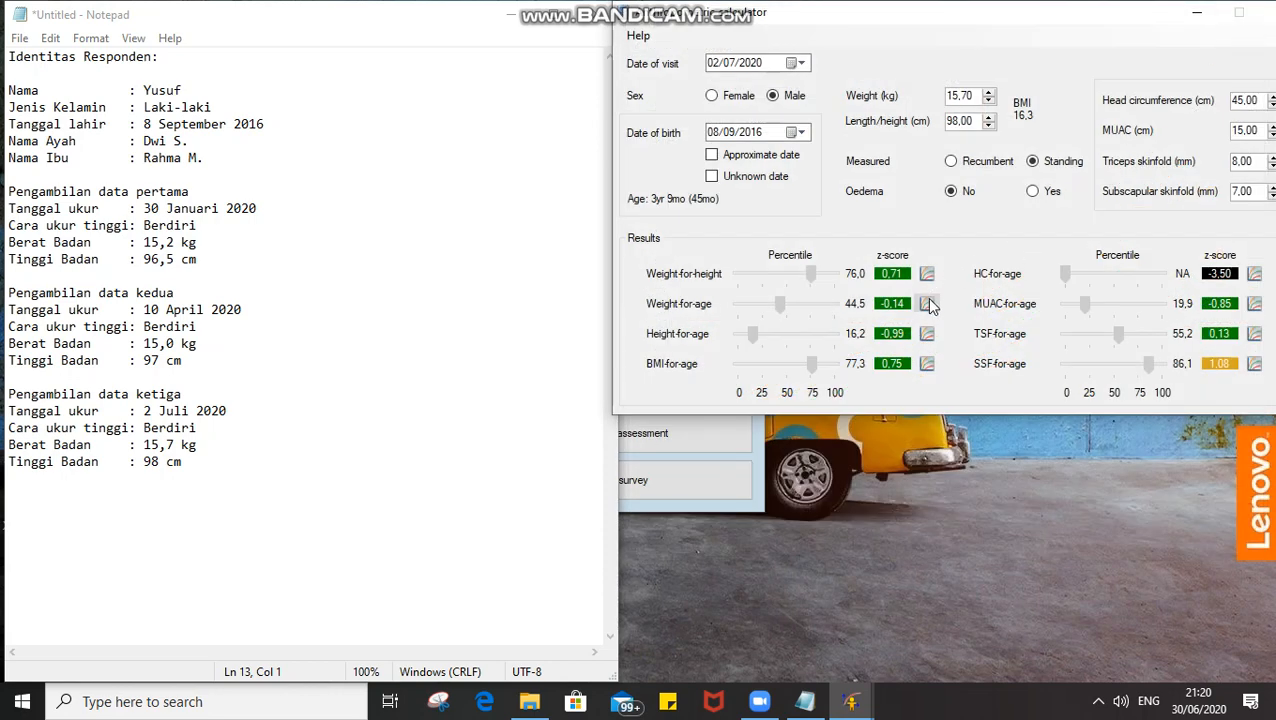
click(929, 333)
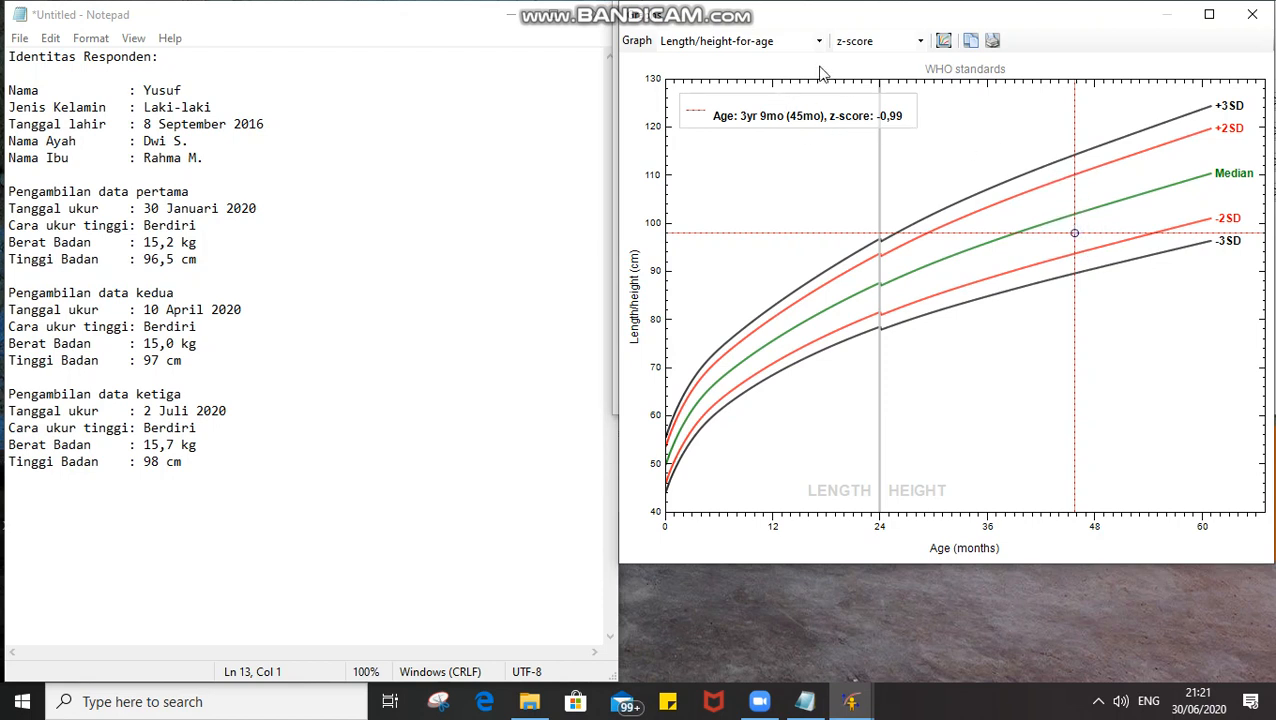
click(1252, 15)
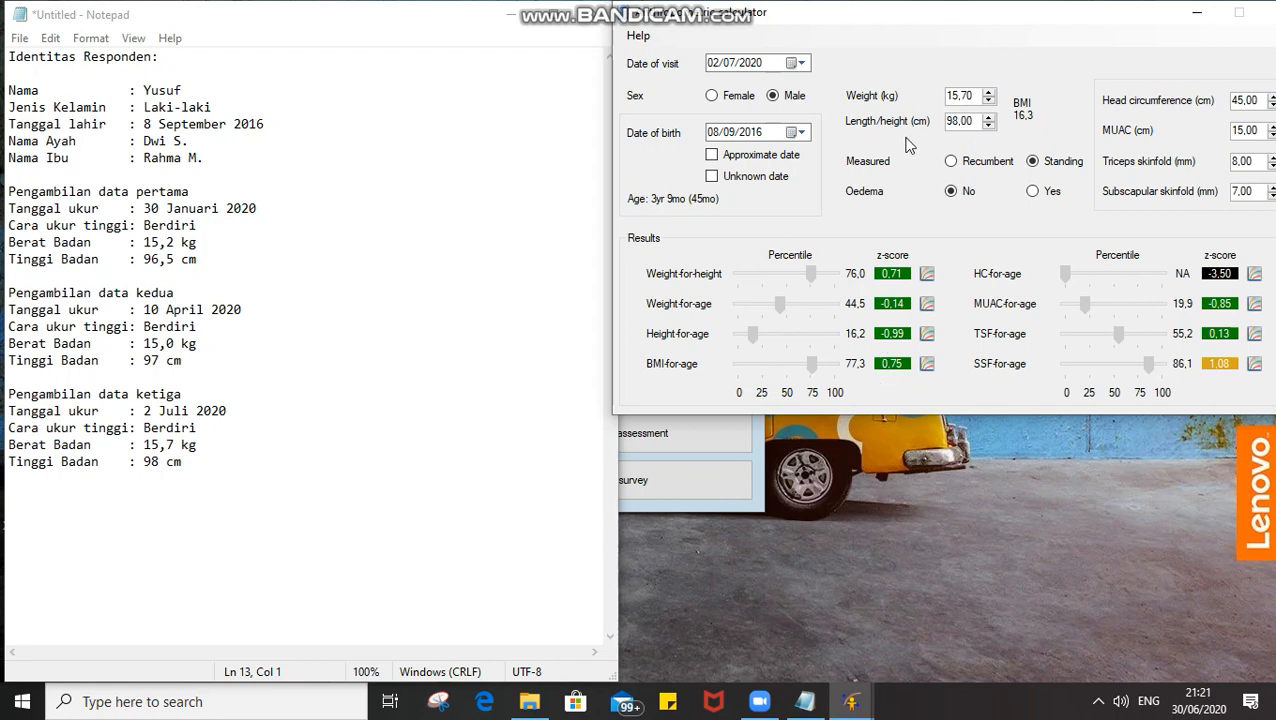
- Change the weight to 12,70 kg and recalculate the z-scores
click(953, 95)
text(2)
key(Tab)
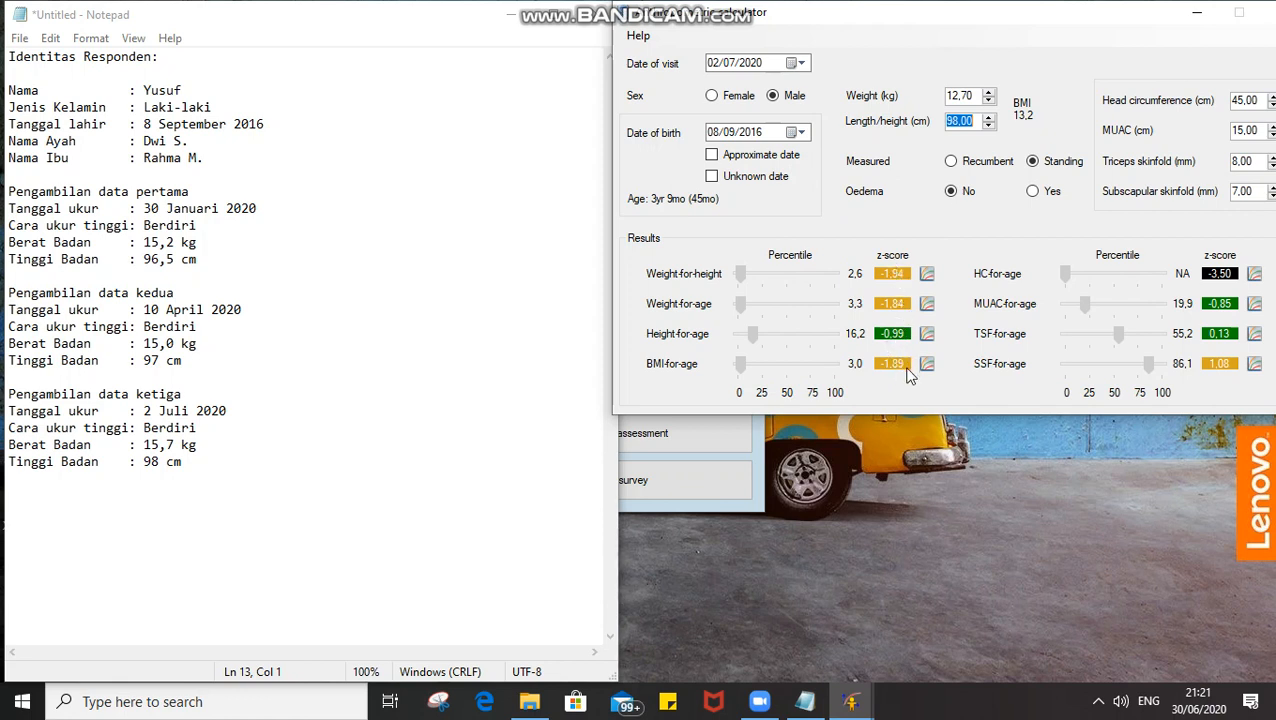
click(929, 276)
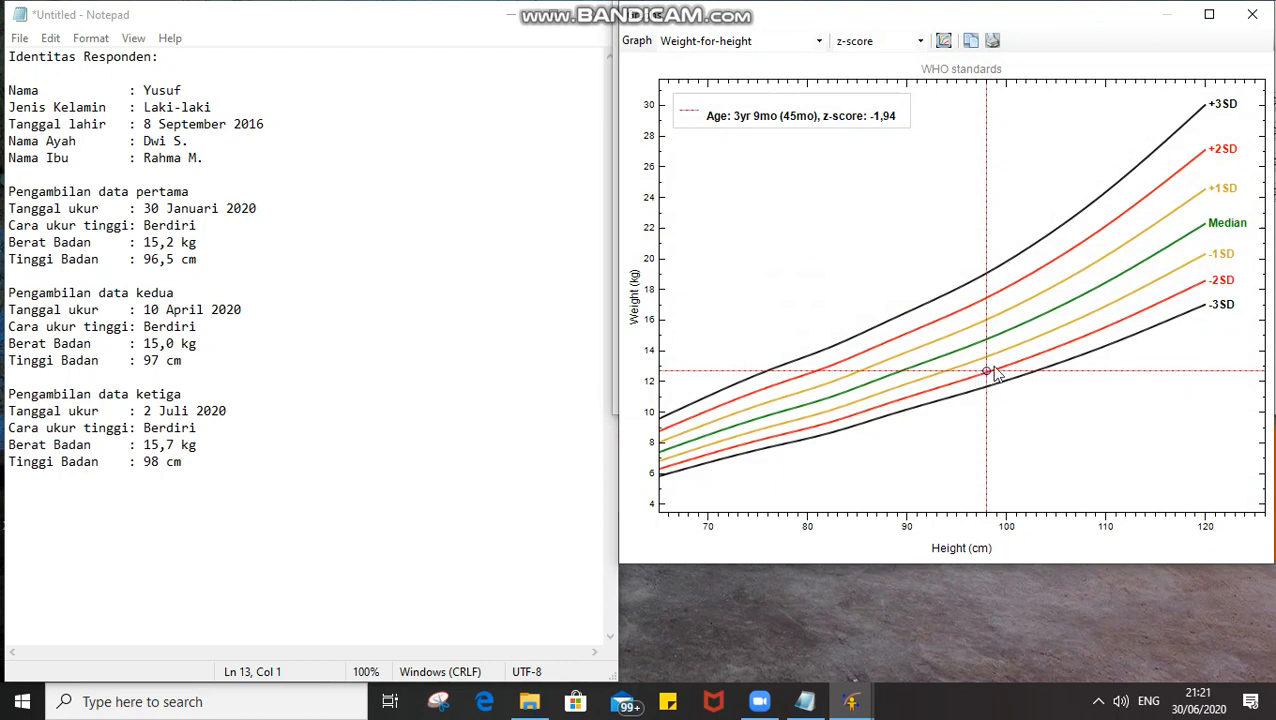
click(1252, 14)
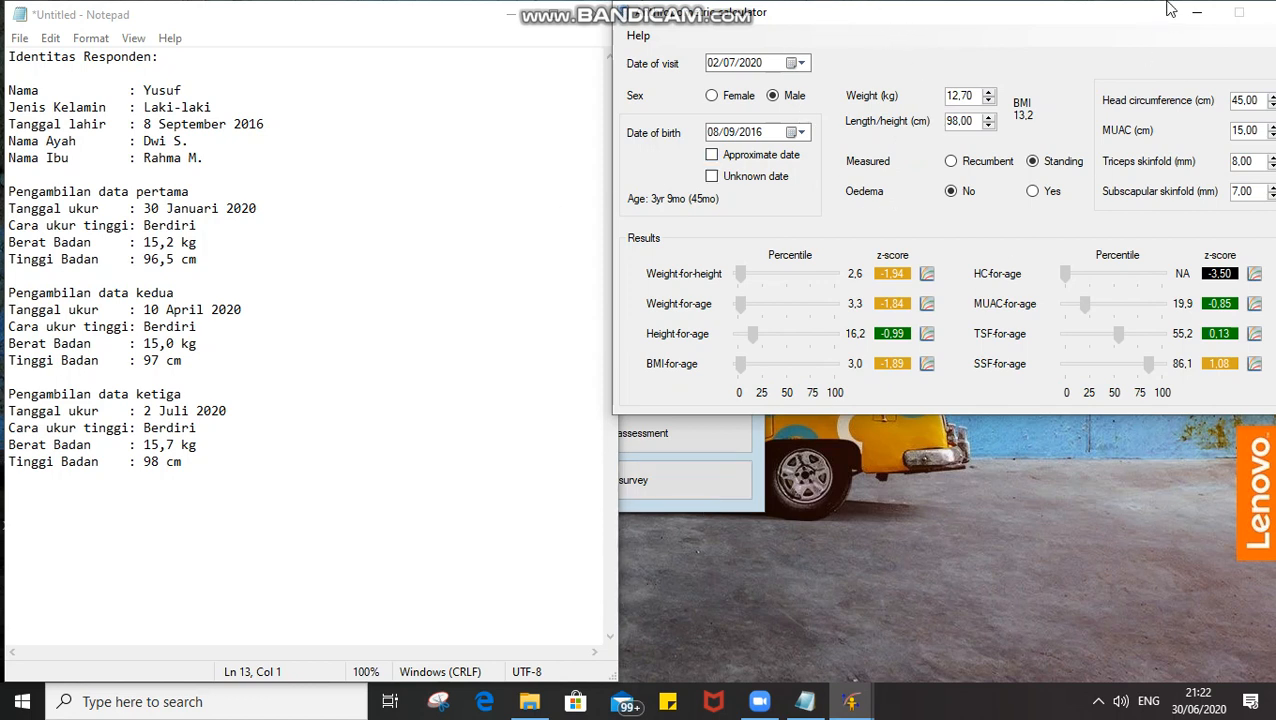
- Move the Anthropometric calculator fully on screen and close it
drag(1145, 10, 1072, 26)
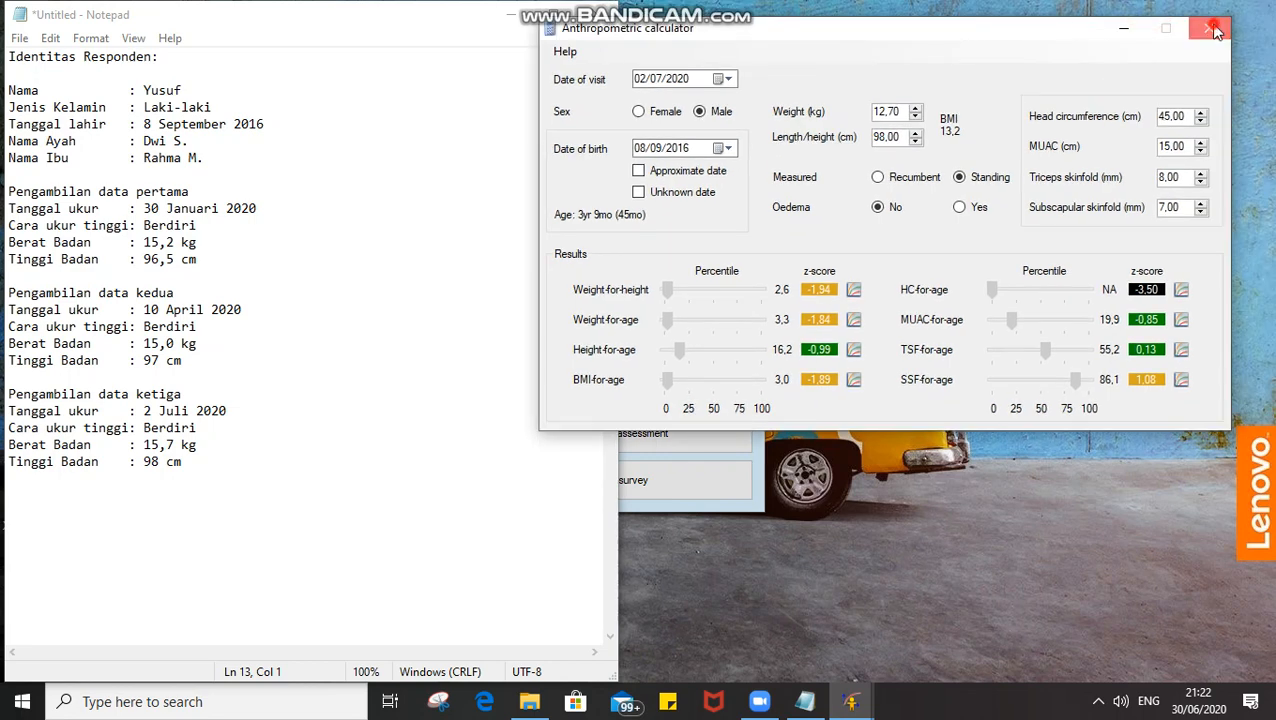
click(1209, 27)
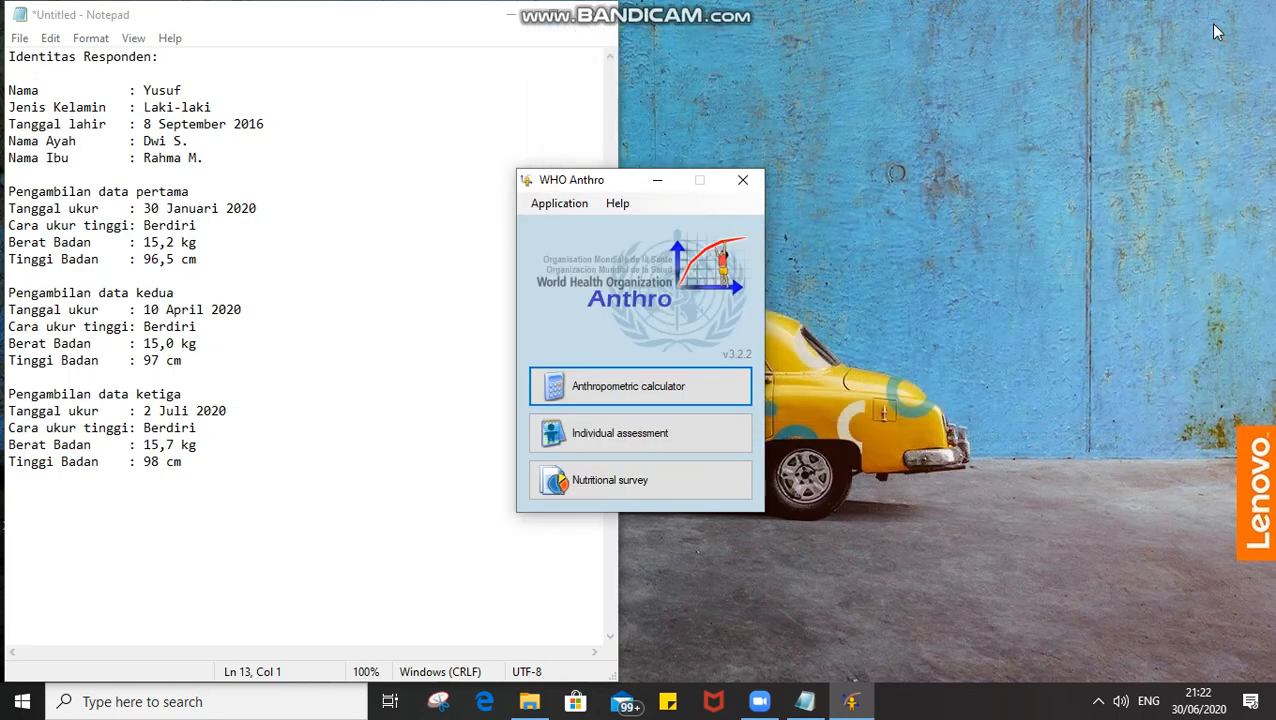
- Open the Individual assessment module and create a new child record from its menu
click(583, 433)
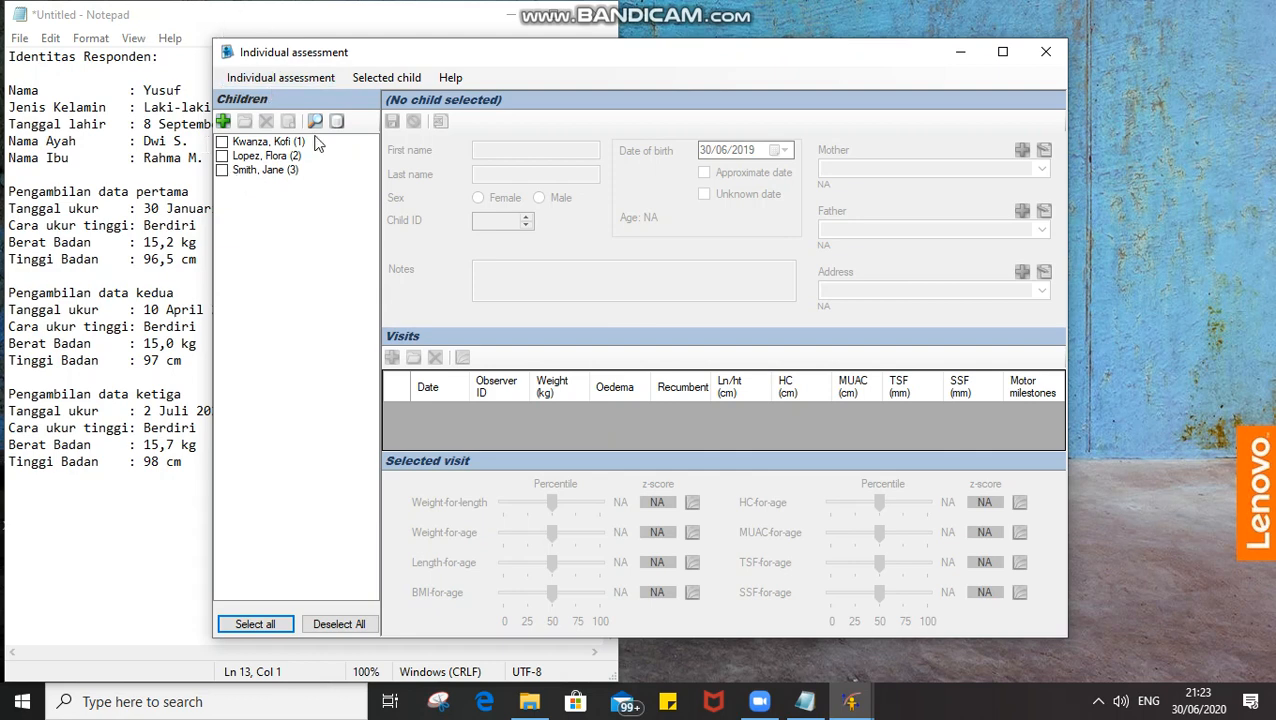
click(262, 82)
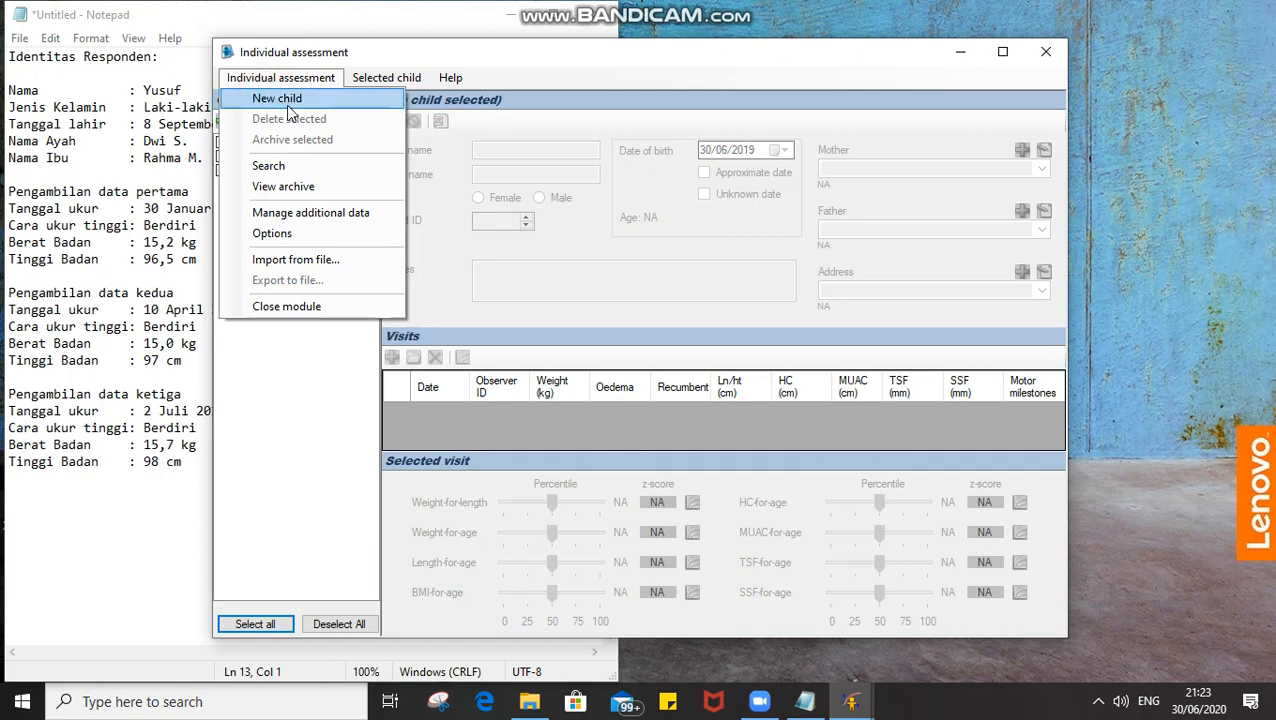
click(286, 100)
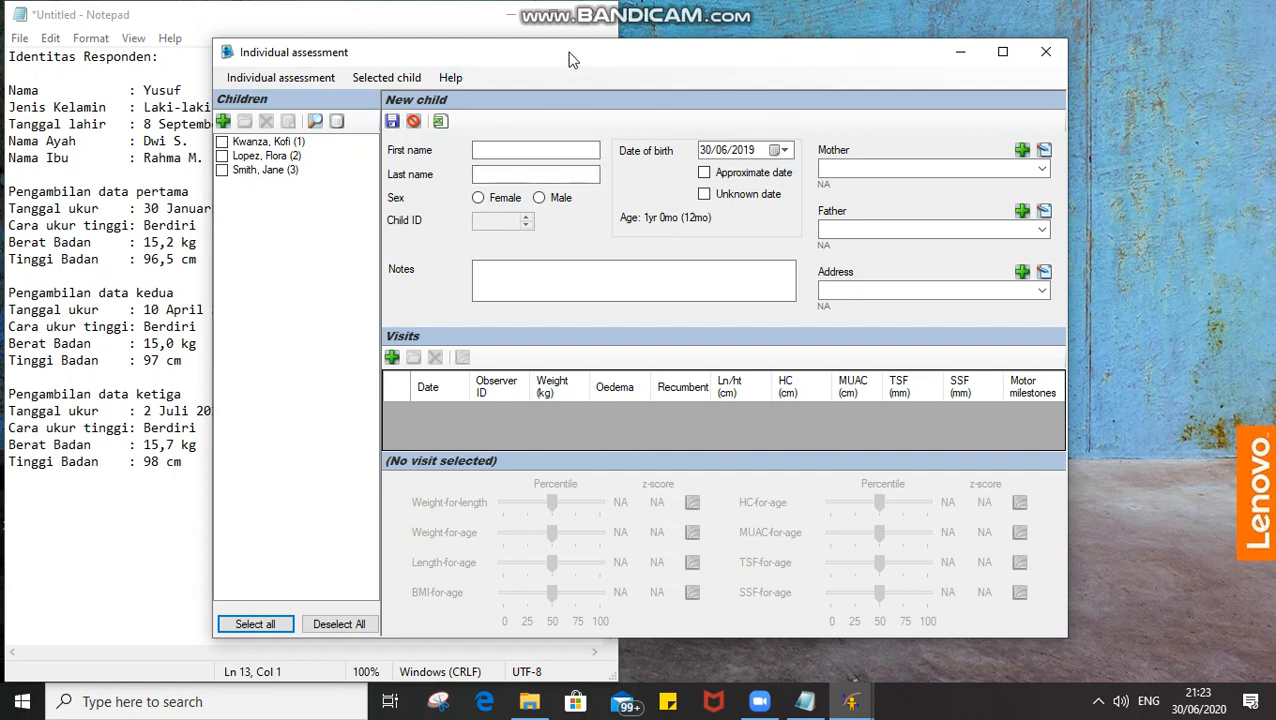
- Enter the child's first name and set the sex to Male
drag(570, 54, 828, 22)
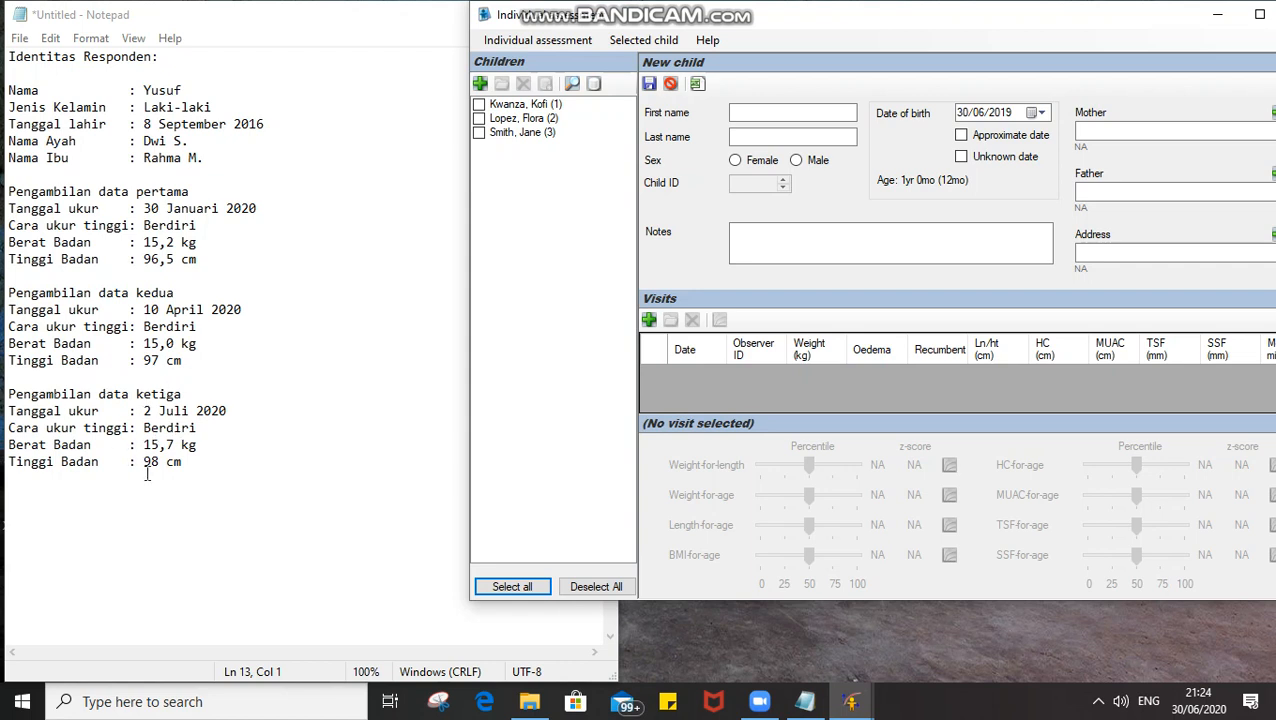
click(757, 112)
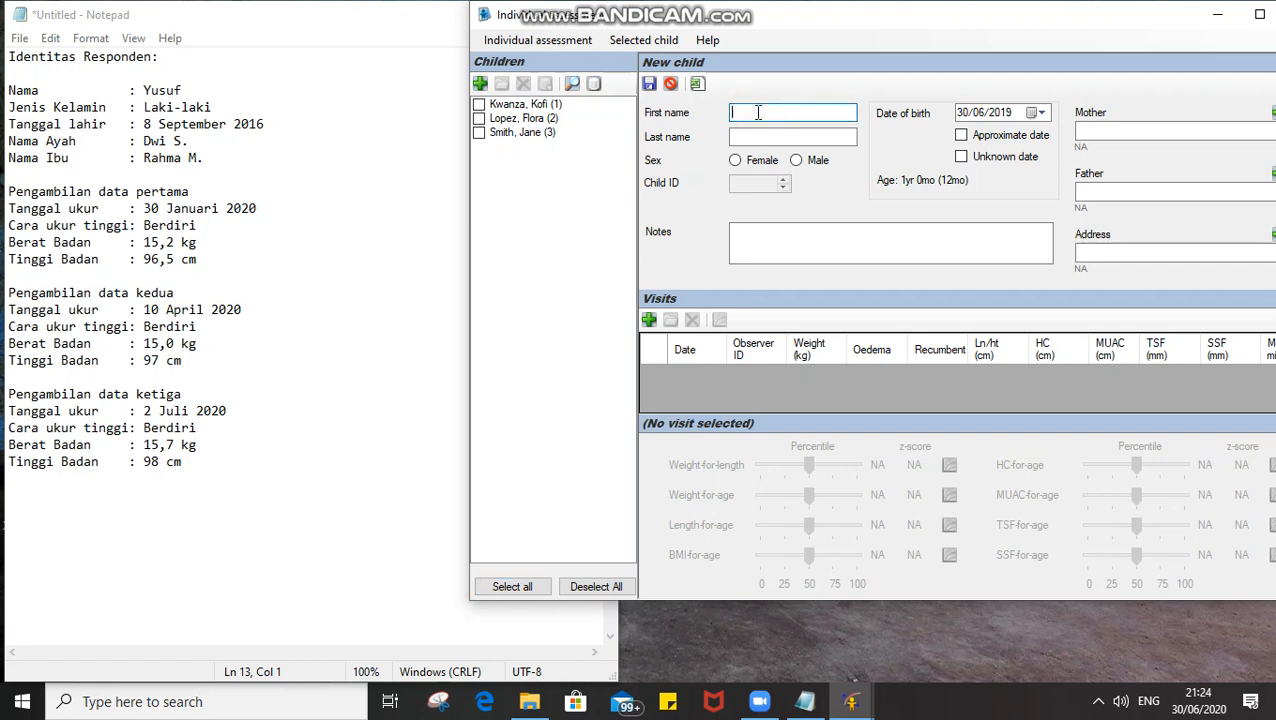
text(Yusuf)
click(805, 166)
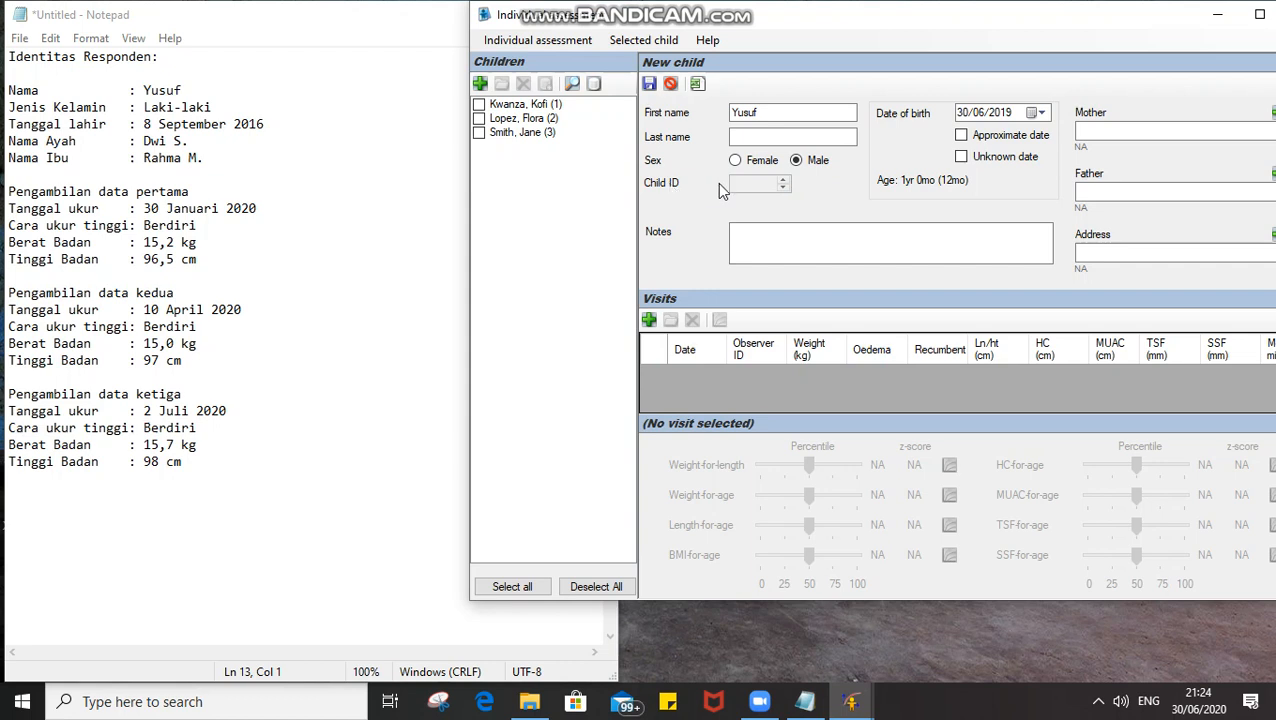
click(799, 188)
- Set the child's date of birth to 08/09/2016
click(961, 115)
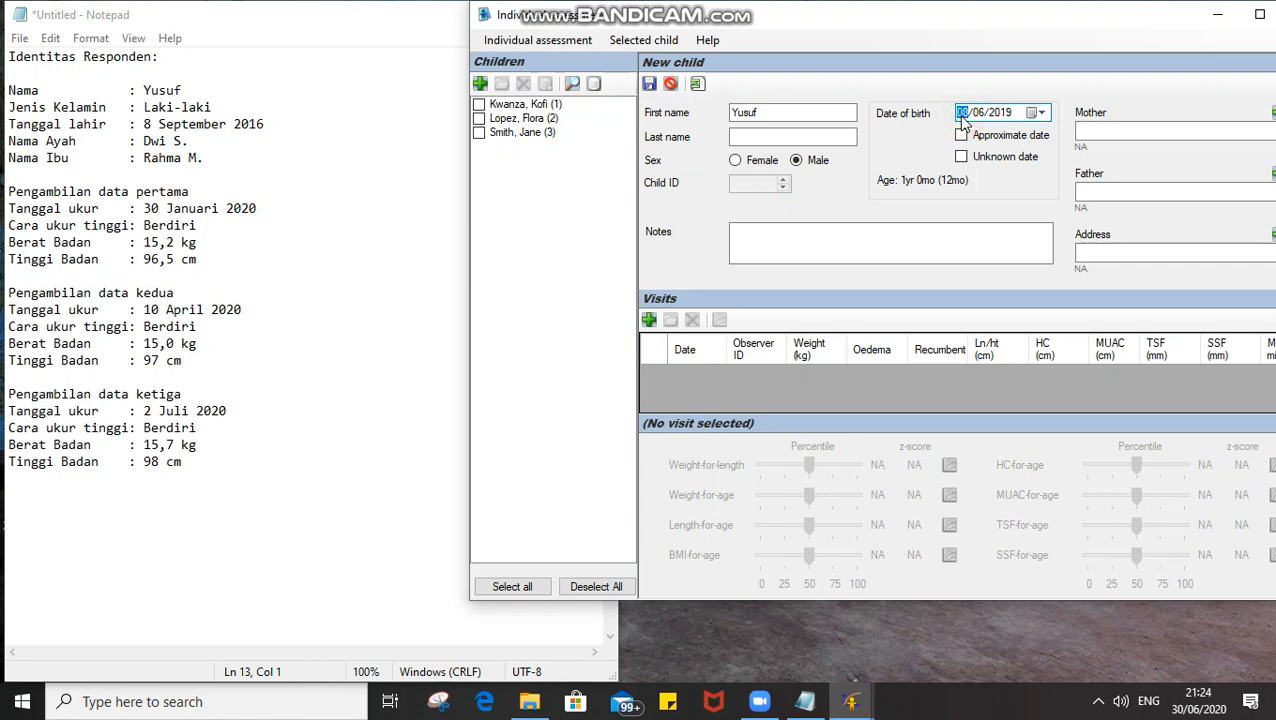
key(Tab)
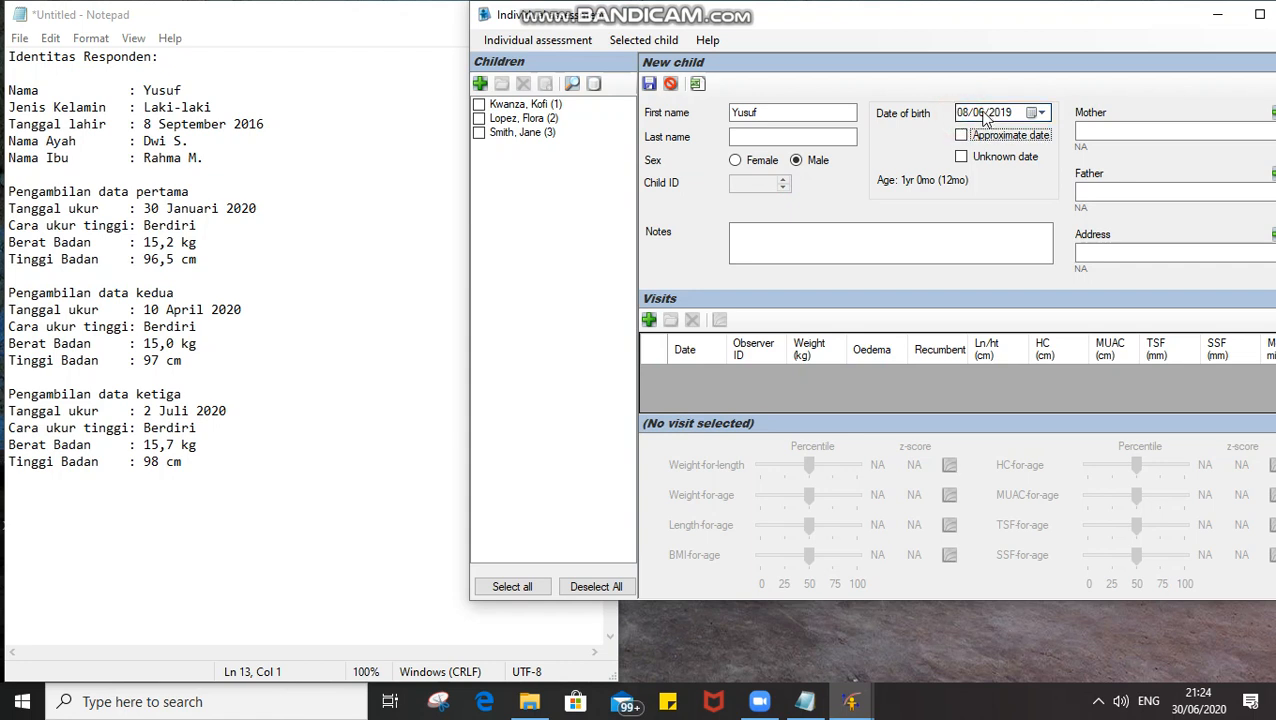
click(983, 113)
text(9)
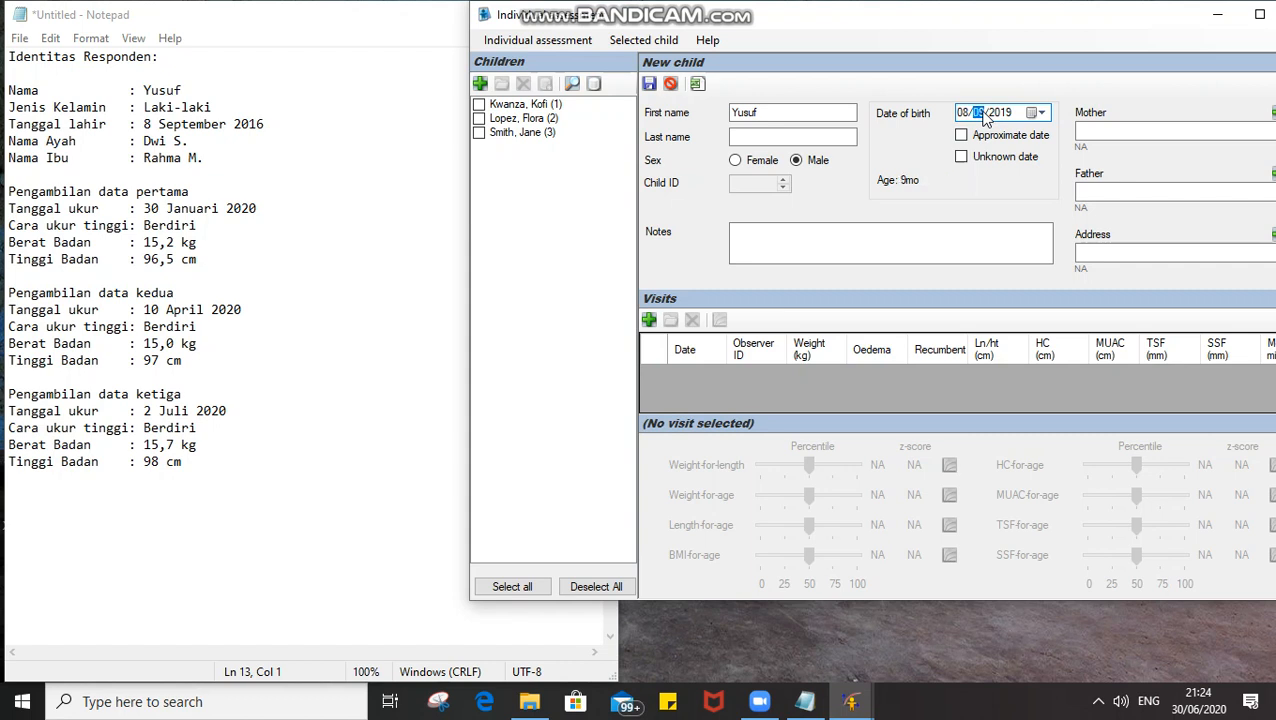
click(995, 114)
text(2016)
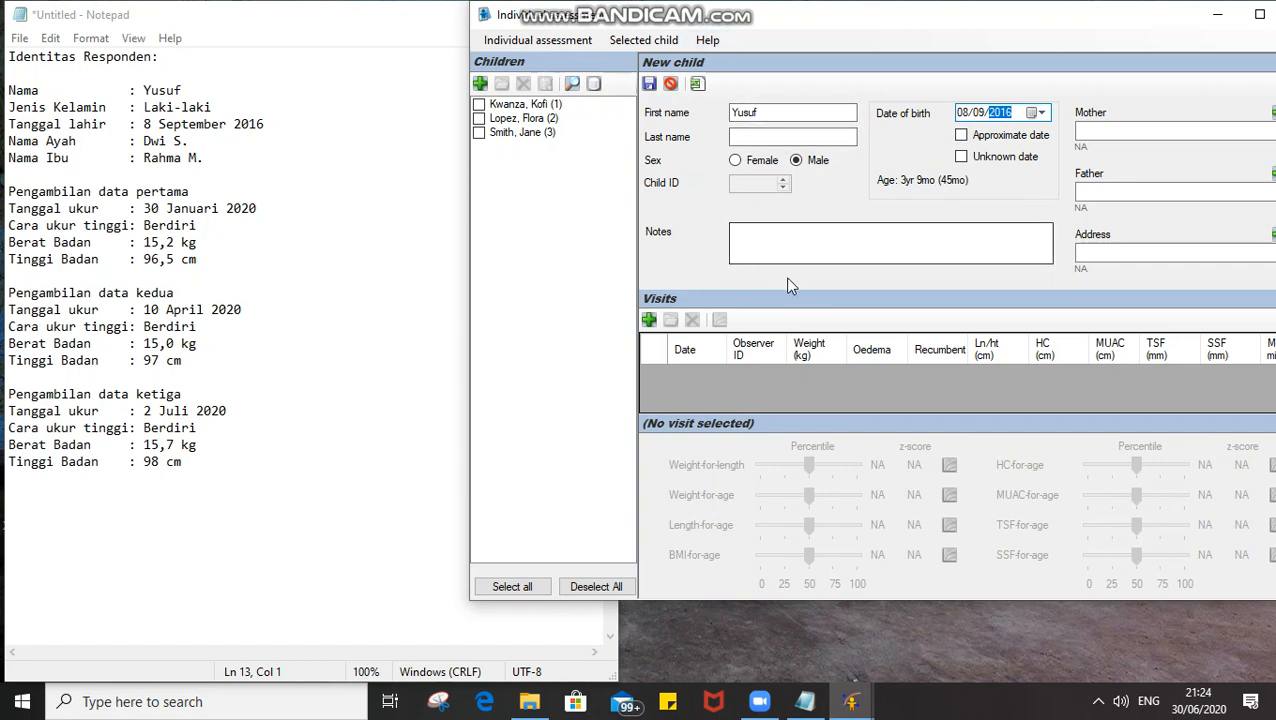
click(1055, 700)
click(880, 245)
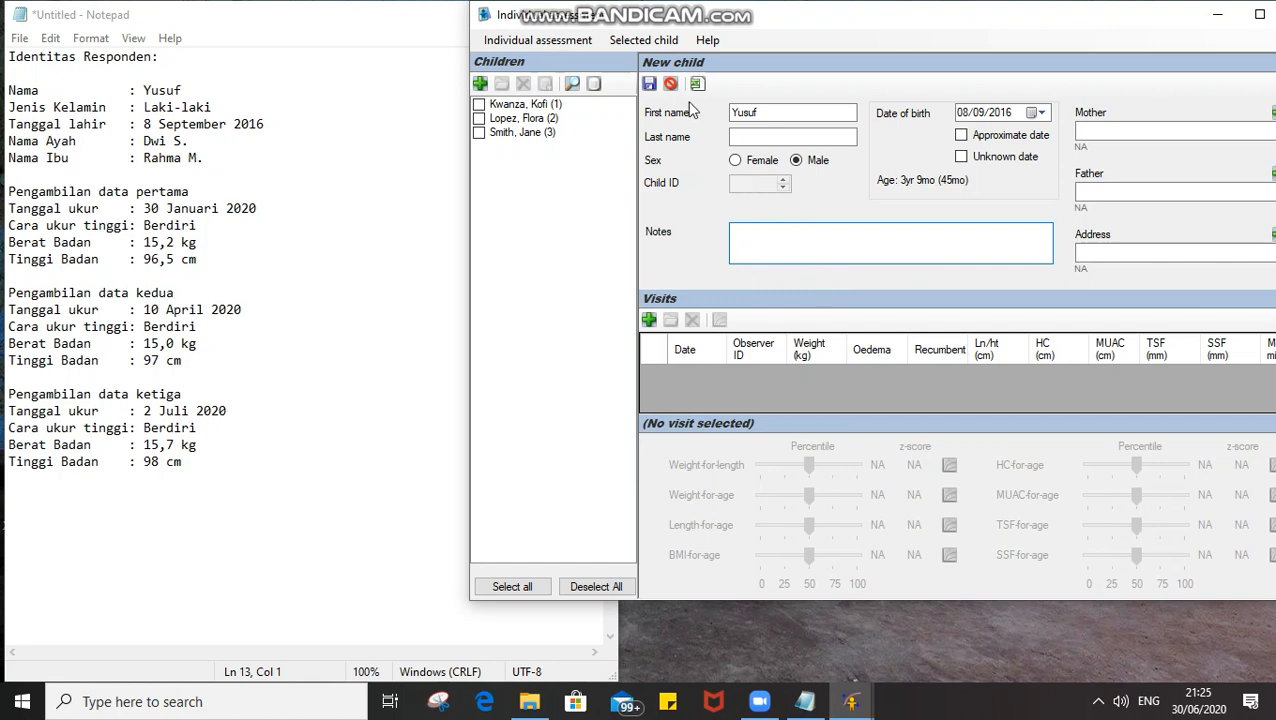
- Type the note 'Pasien dengan' in the child's Notes box
text(Paien)
key(BackSpace)
key(BackSpace)
key(BackSpace)
text(sien)
key(BackSpace)
key(BackSpace)
text(n)
text(gan)
key(shift+Left)
key(shift+Left)
key(shift+Left)
key(shift+Left)
key(shift+Left)
key(shift+Left)
key(shift+Left)
key(shift+Left)
key(shift+Left)
key(shift+Left)
key(shift+Left)
key(shift+Left)
key(Right)
- Fill in the mother's name, the father's name and the family's address
click(1204, 132)
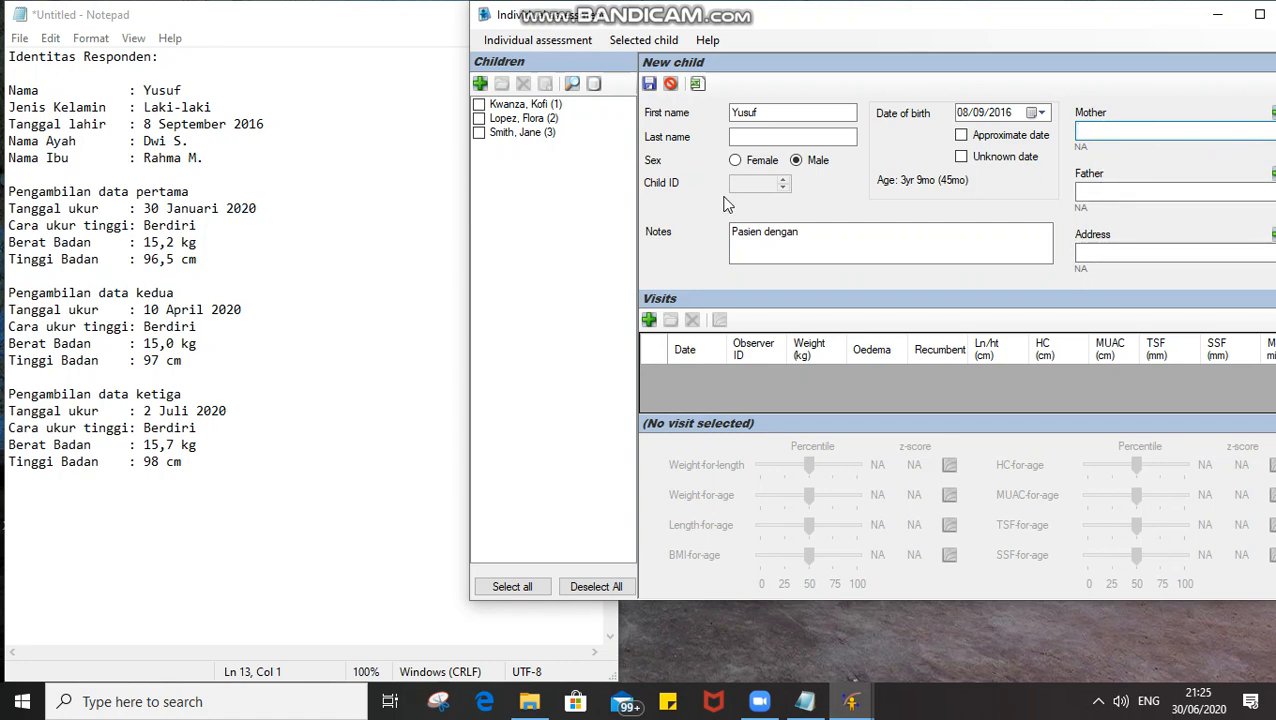
text(Rahma M)
key(Tab)
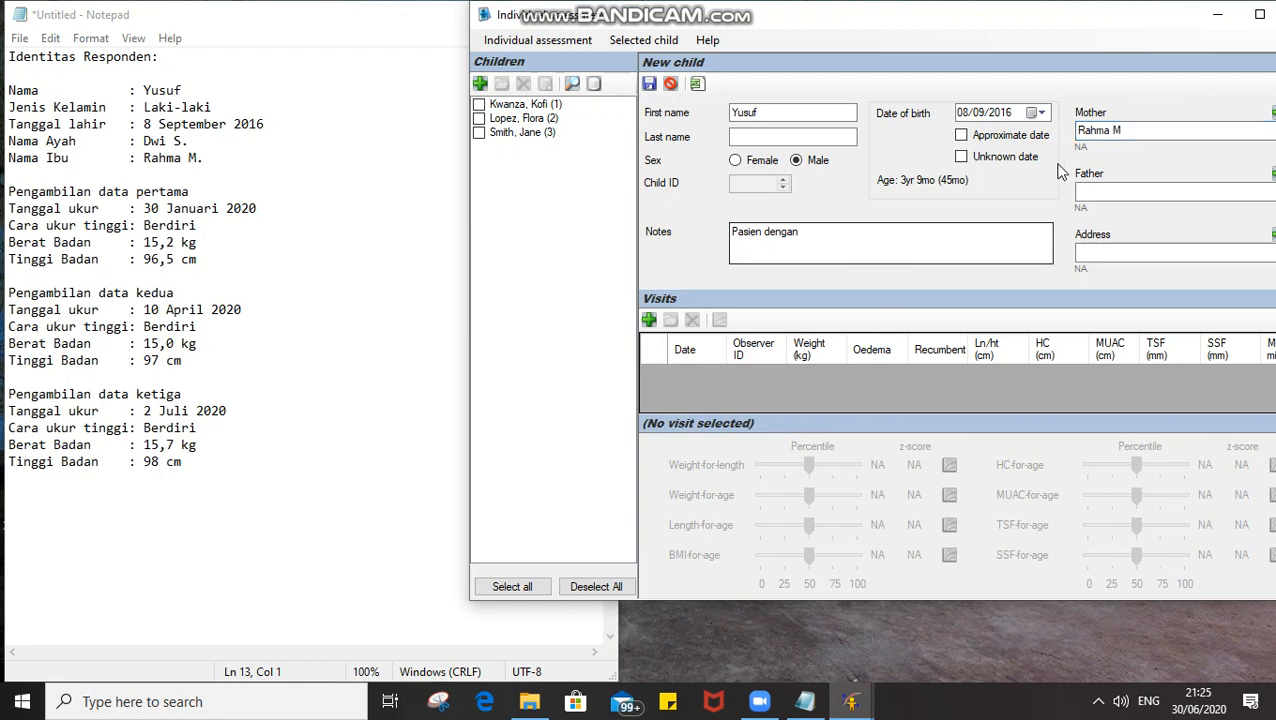
click(1180, 194)
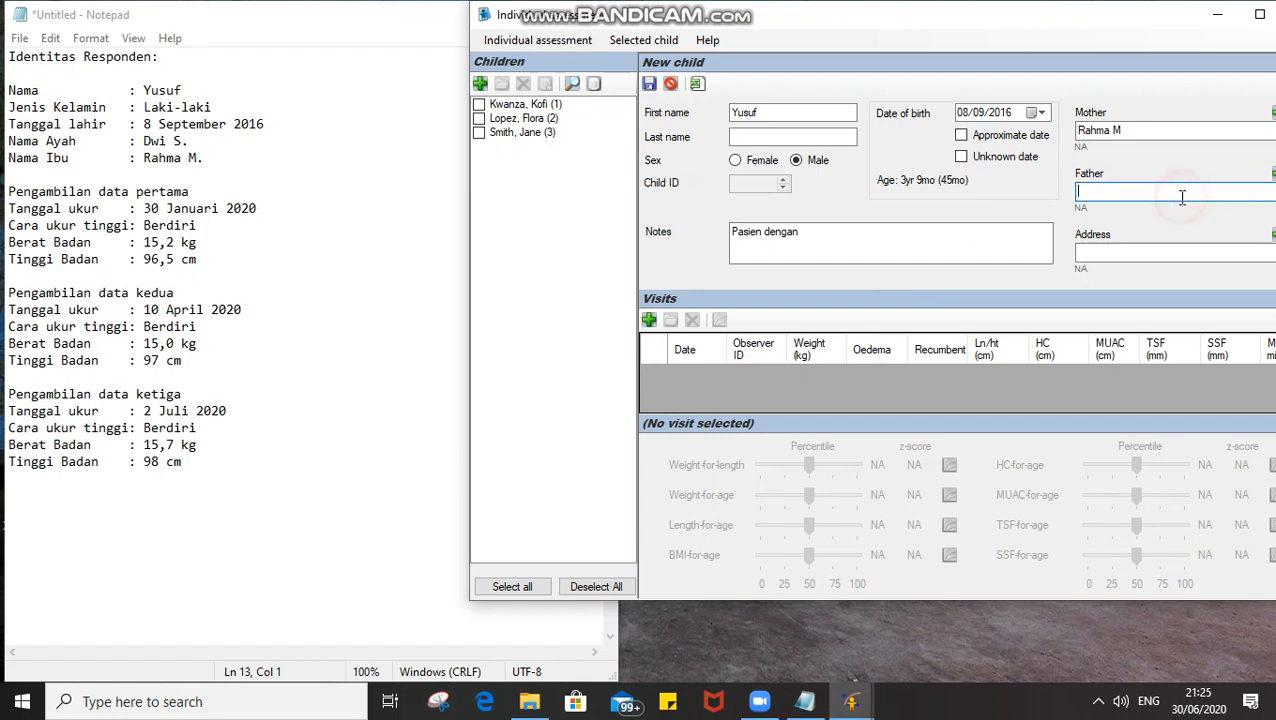
text(S)
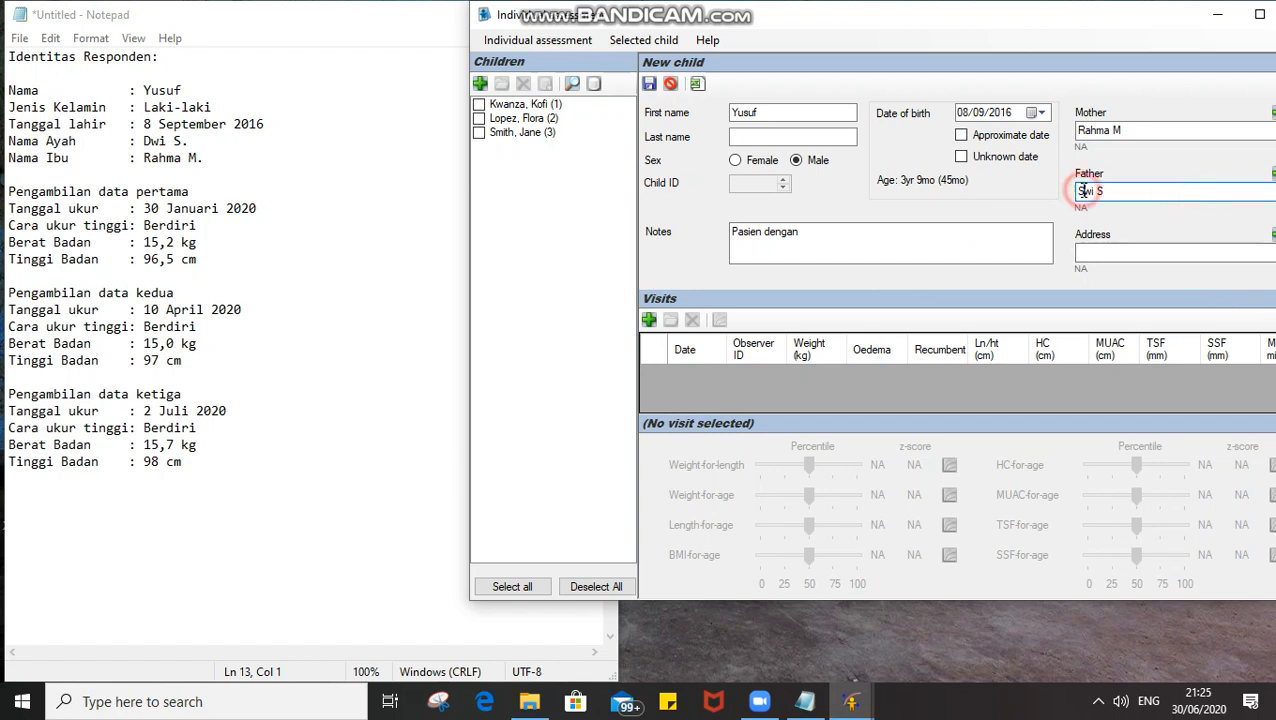
text(D)
click(1105, 252)
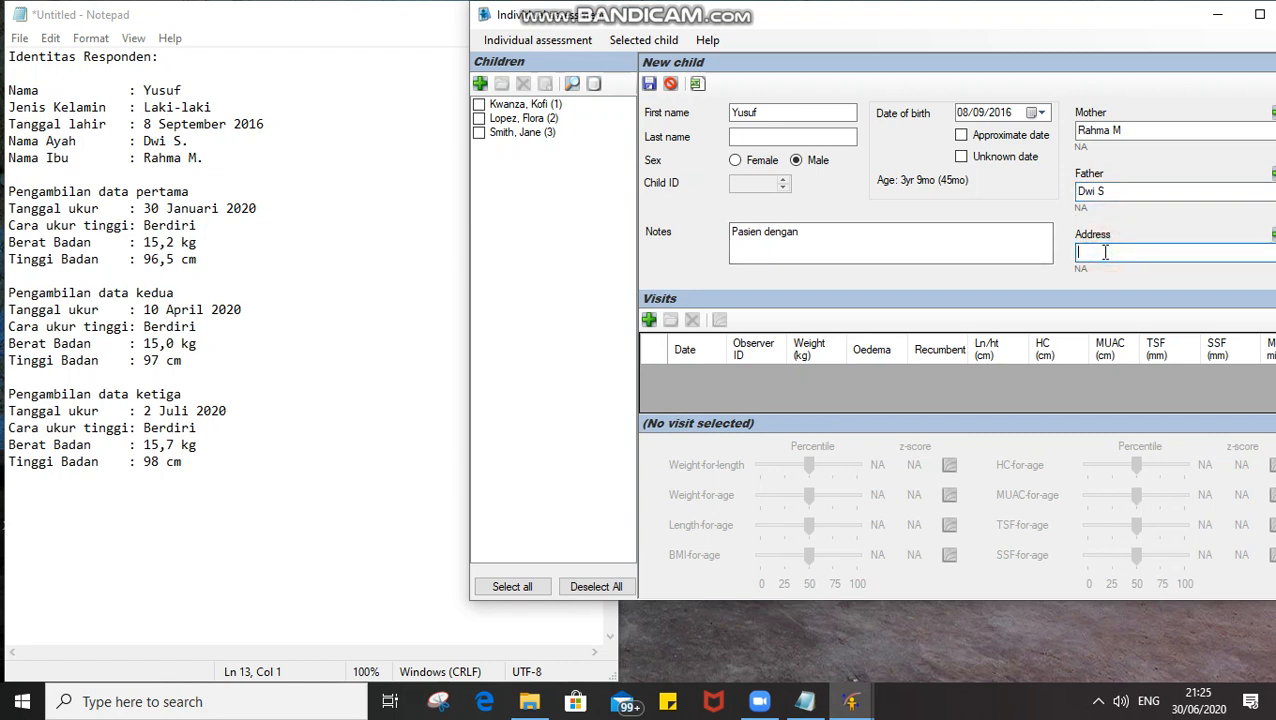
text(Kabupaten Bogor)
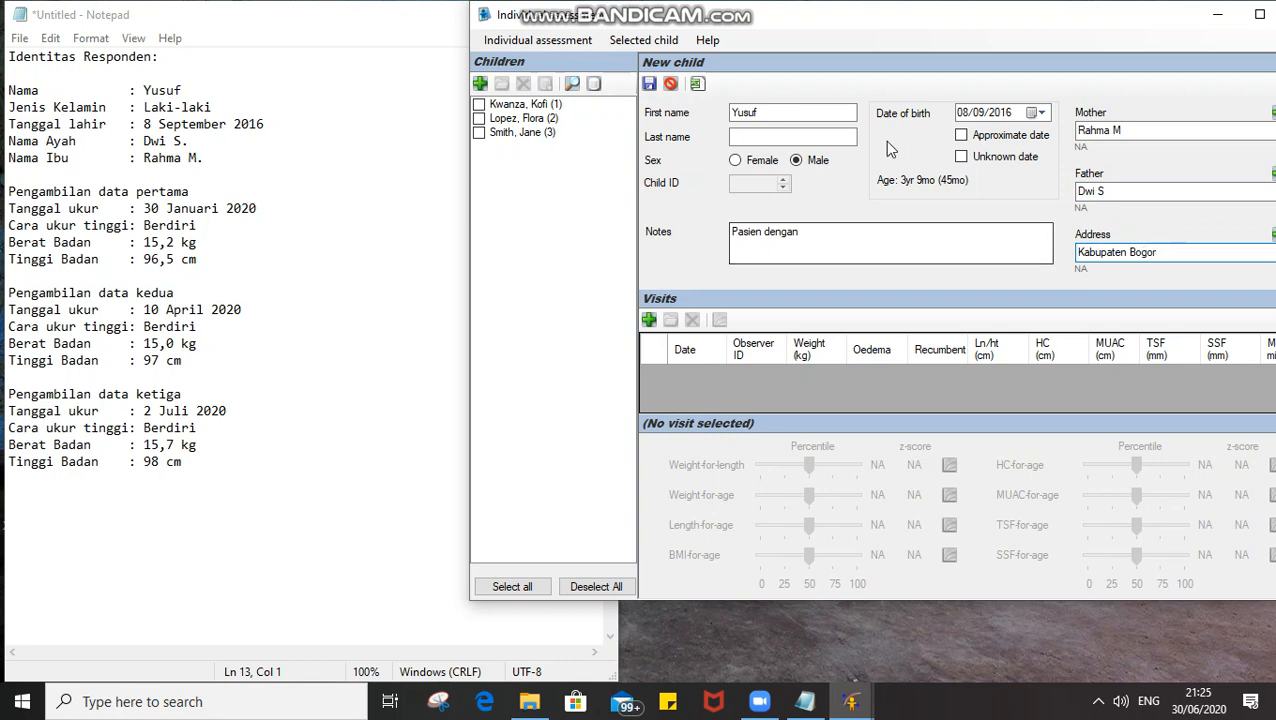
- Add a visit dated 30/01/2020 with 15.20 kg, 96.50 cm standing and a fever note
click(650, 322)
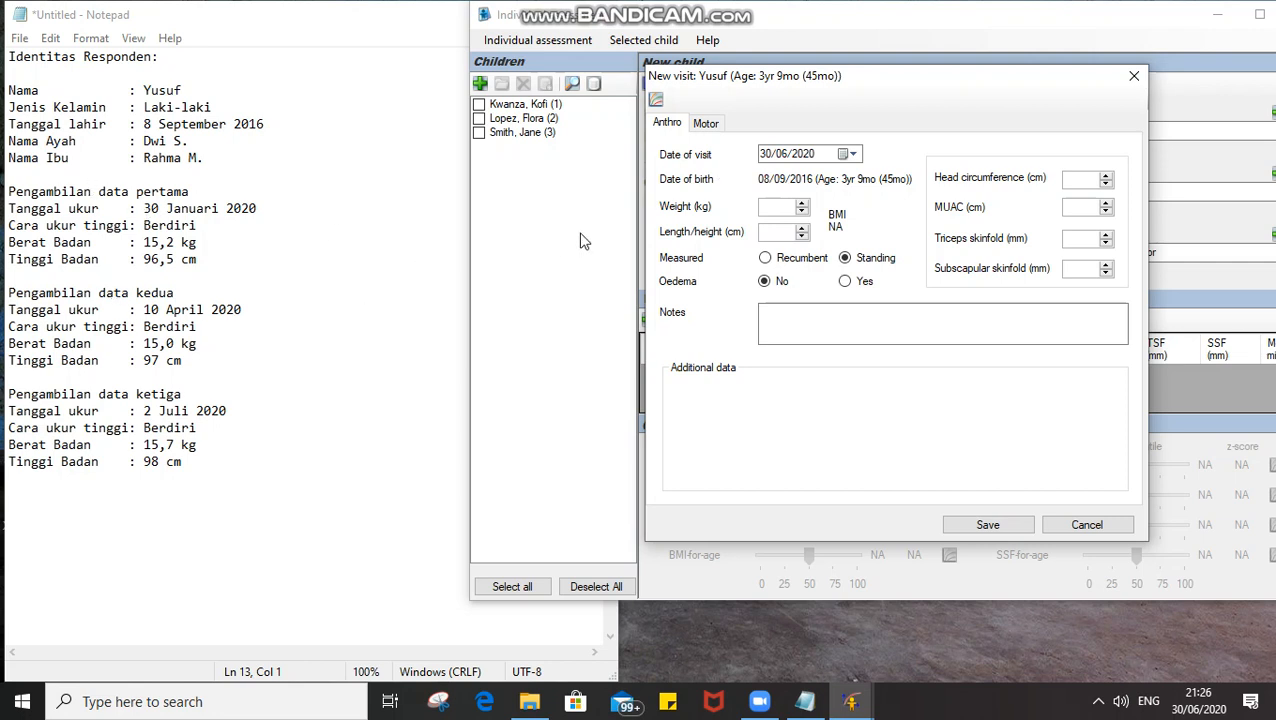
click(781, 155)
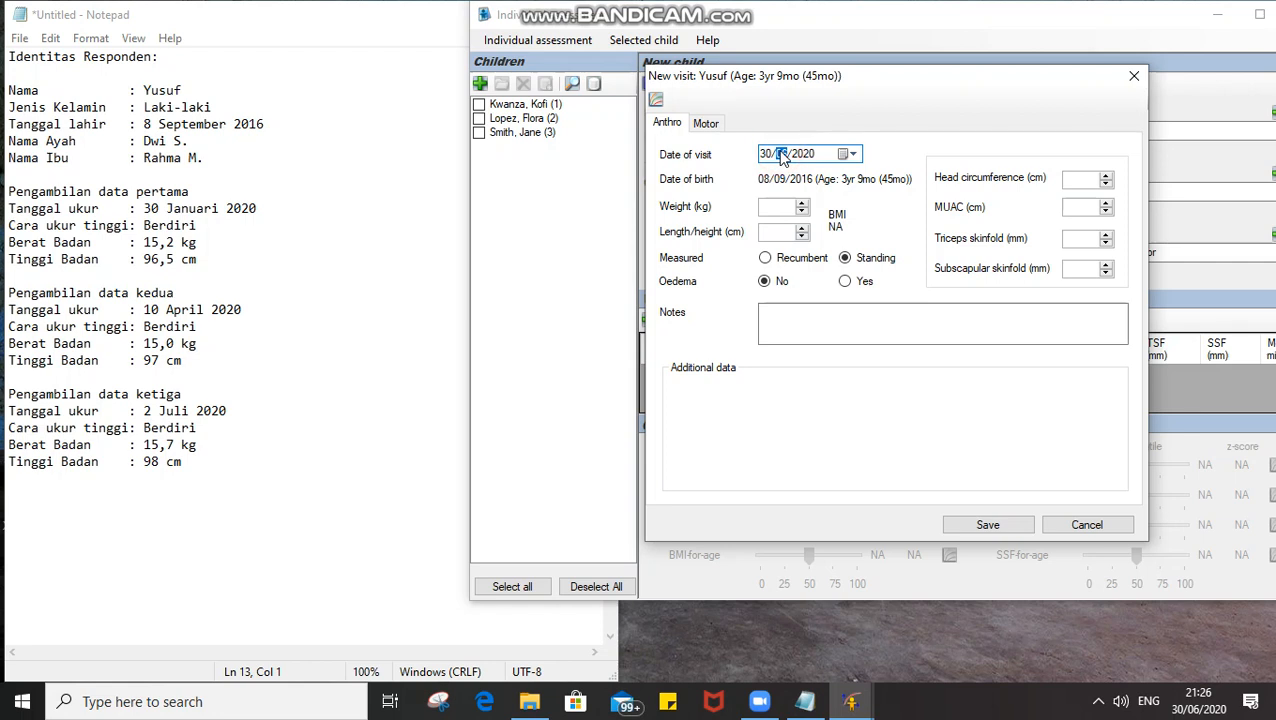
text(01)
click(782, 205)
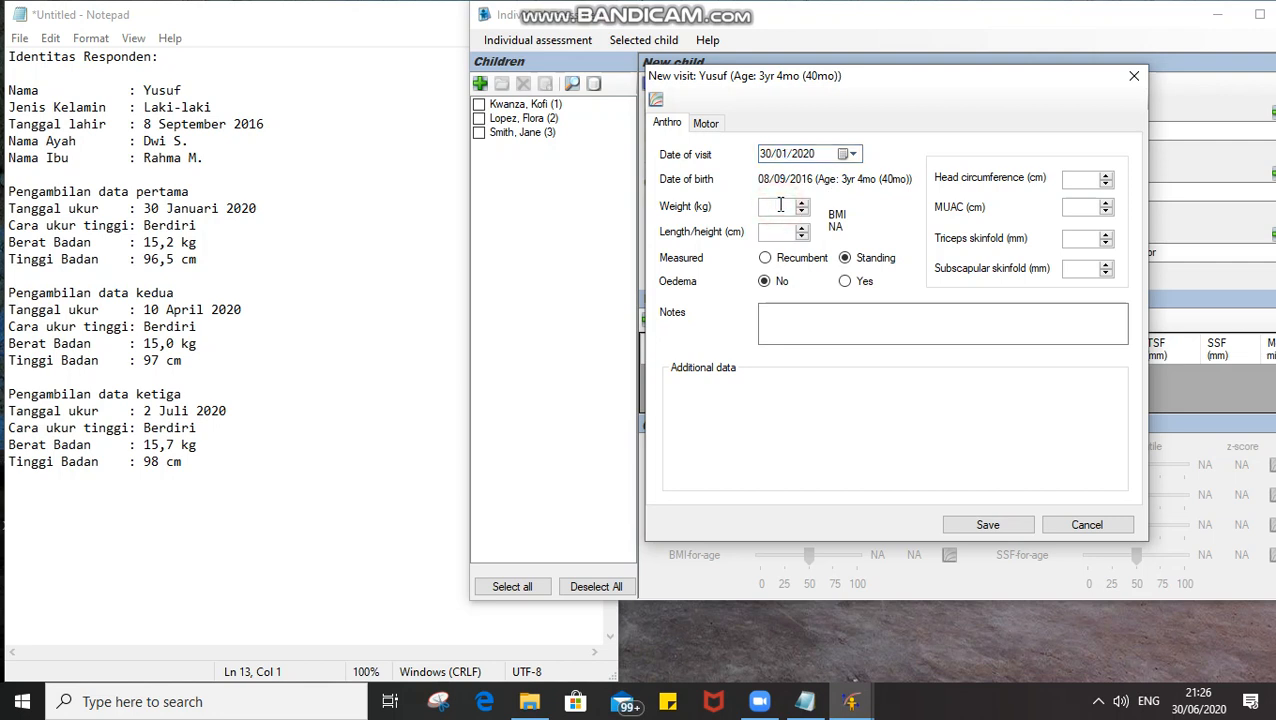
text(15,20)
key(Tab)
click(777, 208)
text(1)
click(775, 314)
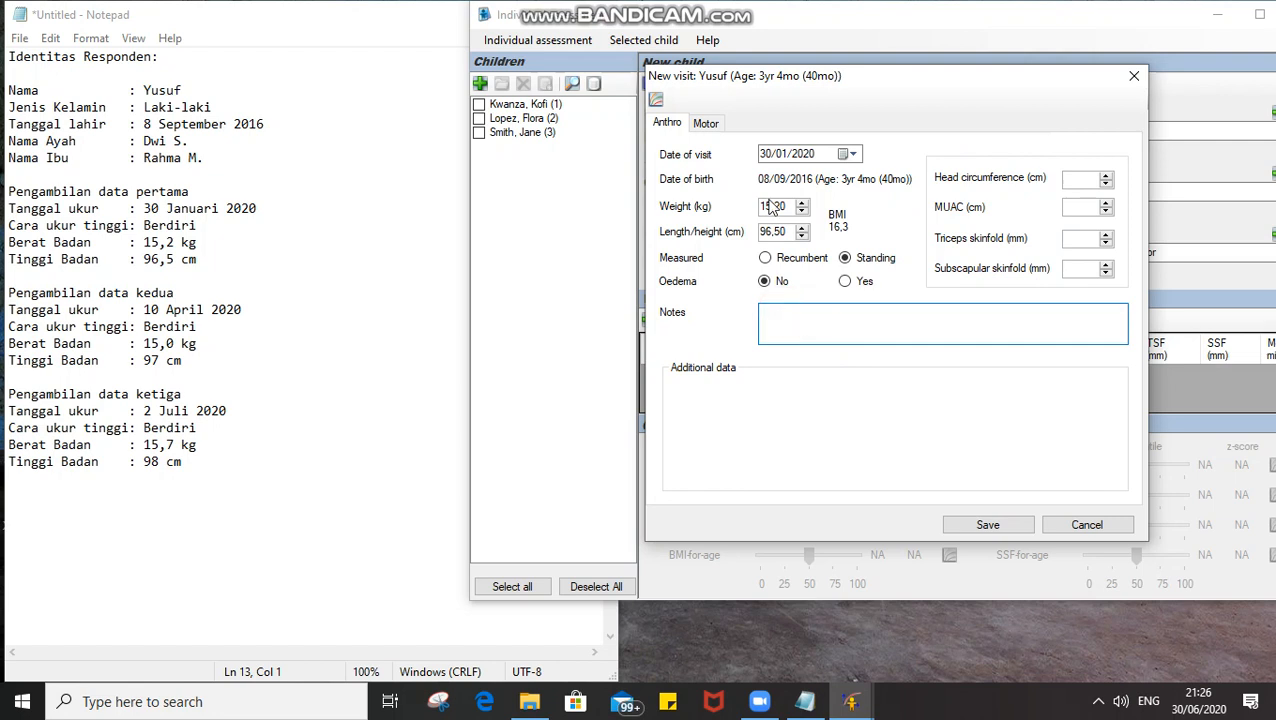
text(Pada sa)
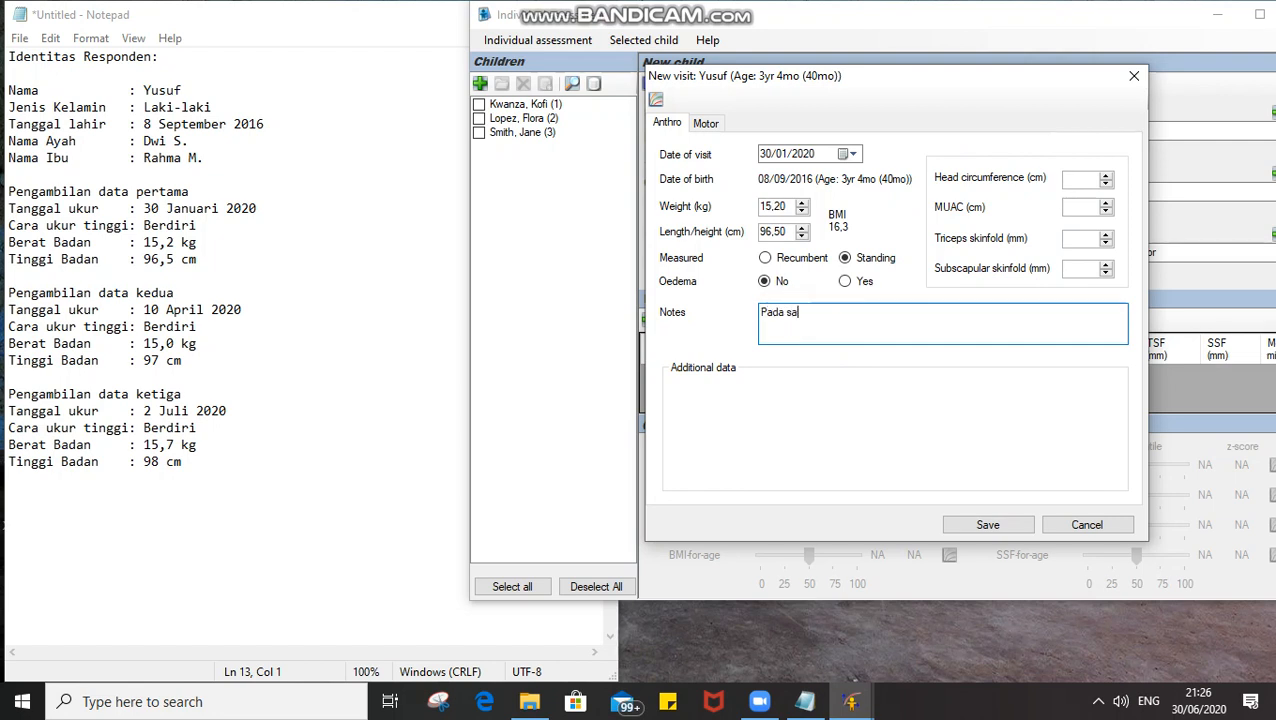
text(at pengukuran)
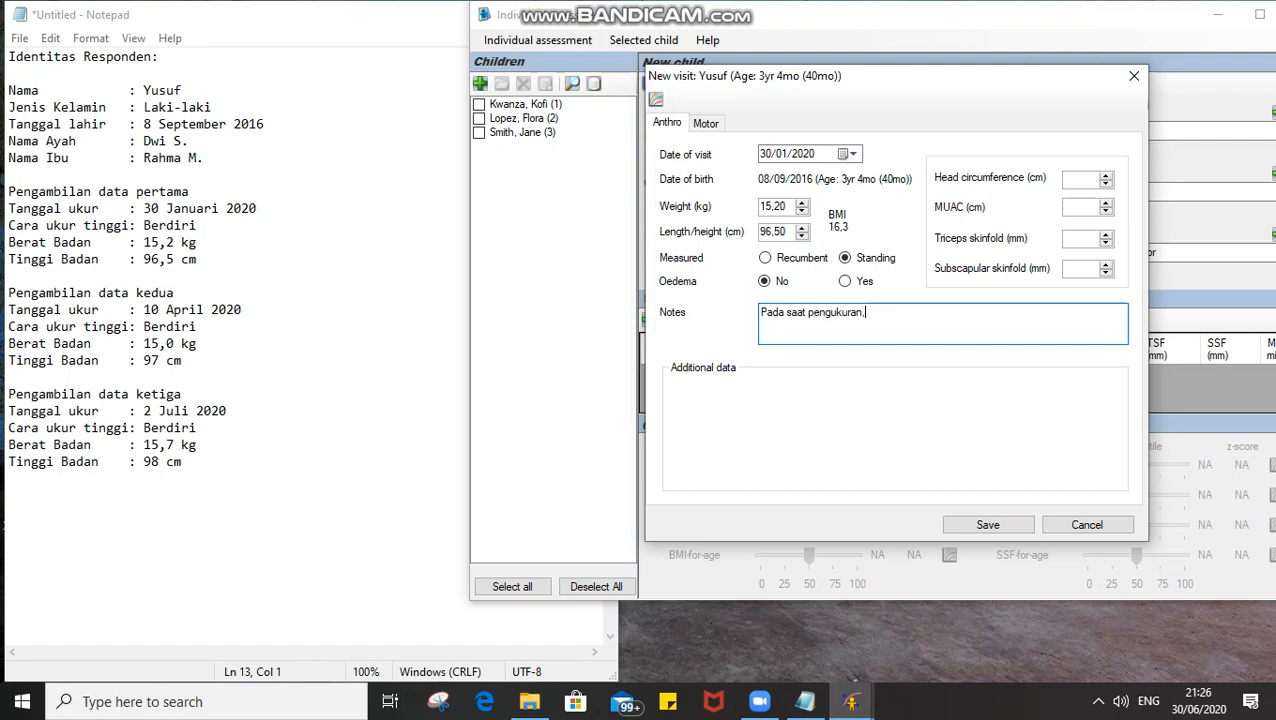
text(, pasien mengalami demam)
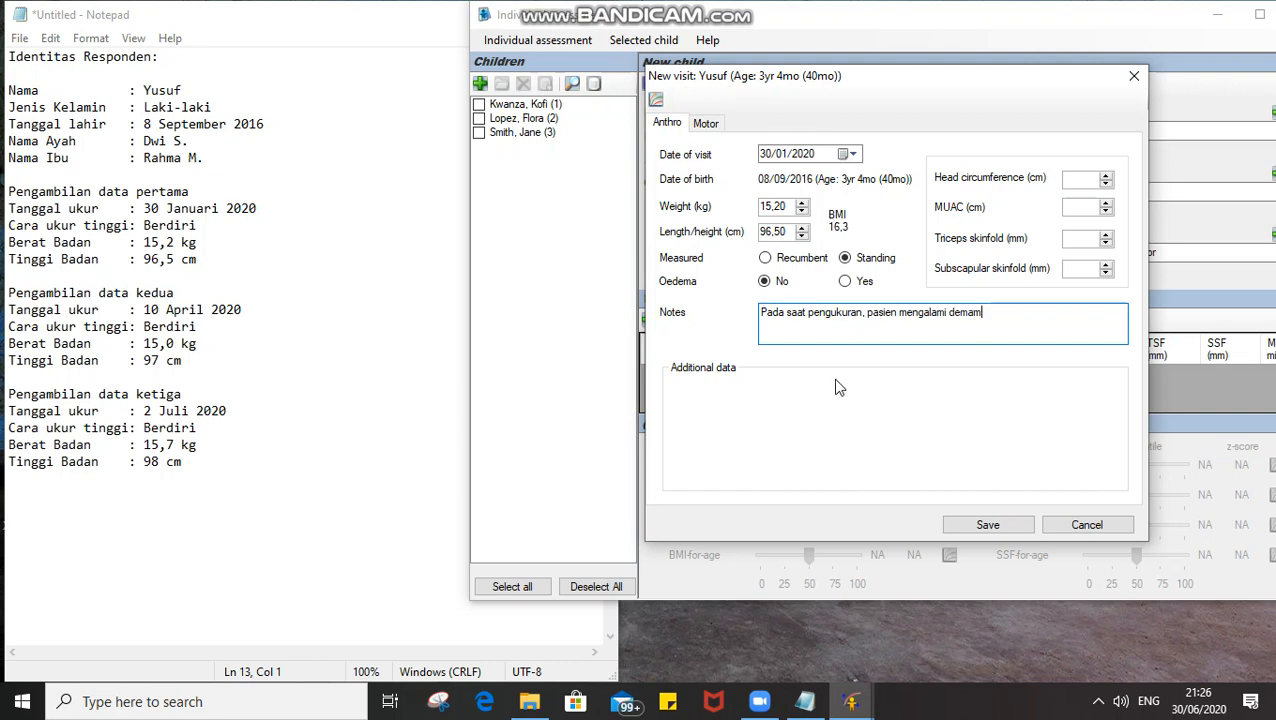
- Save the 30/01/2020 visit and start another new visit
click(960, 530)
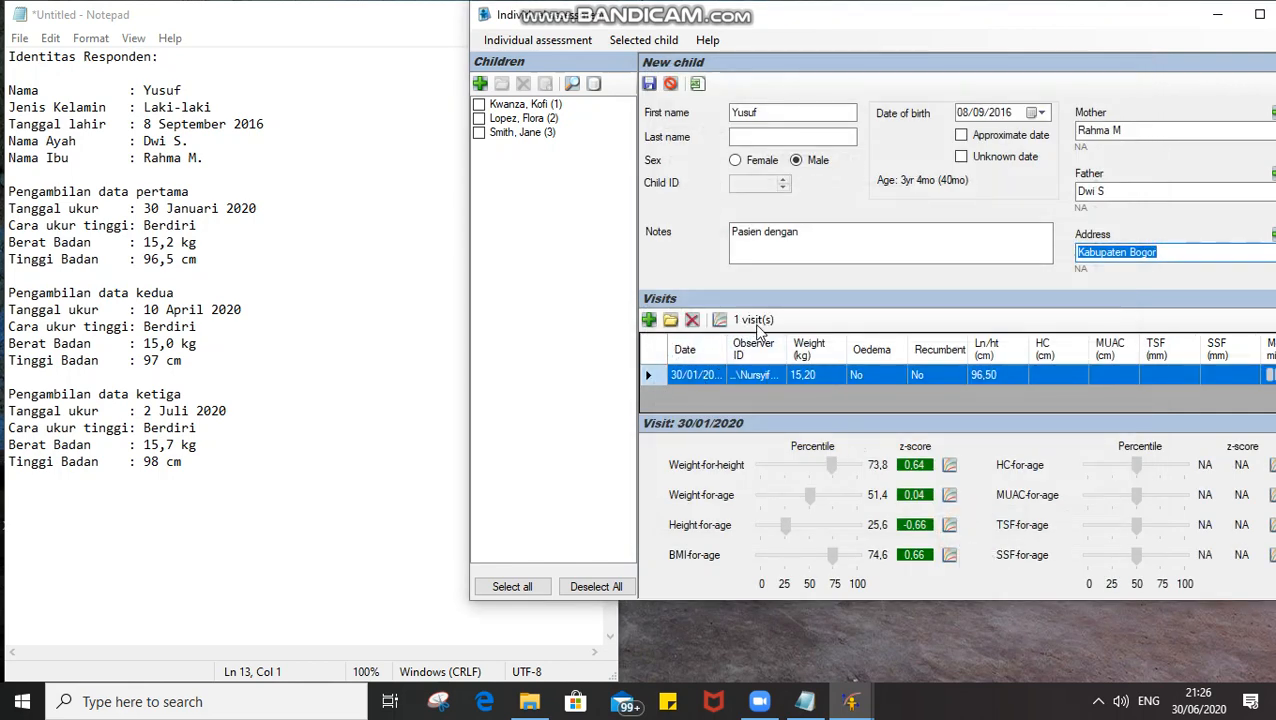
click(649, 320)
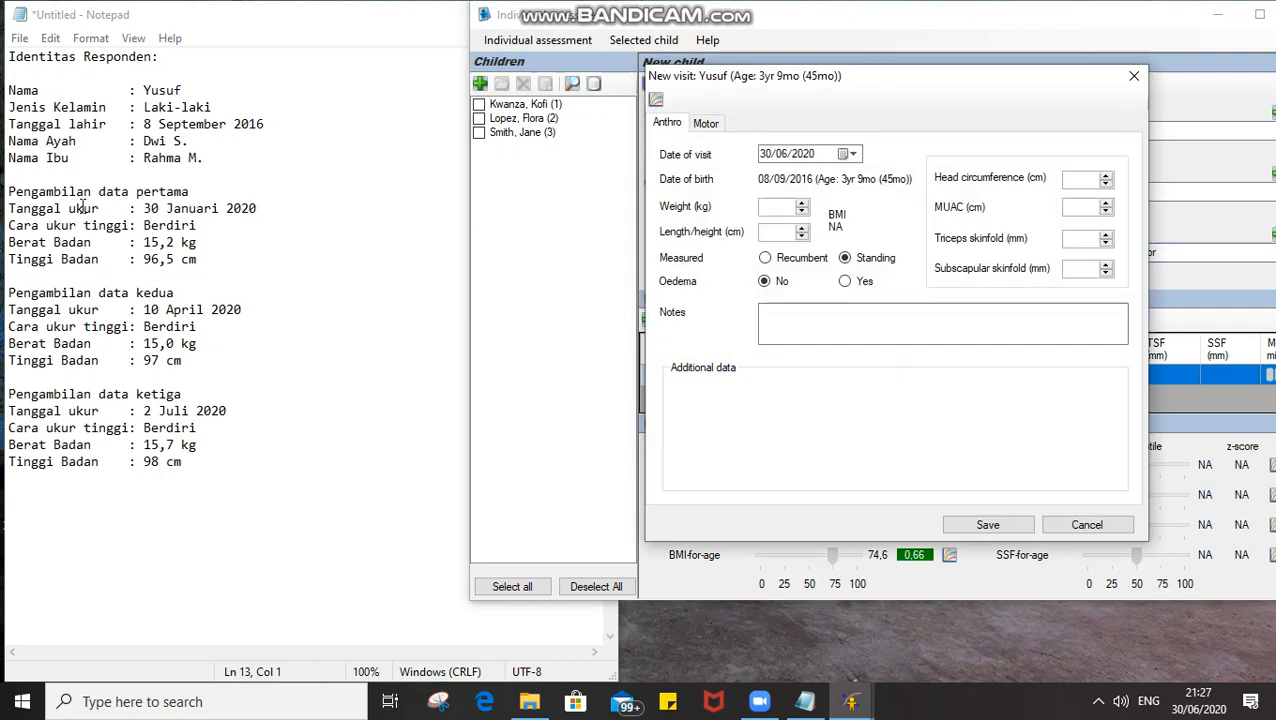
- Save a second visit dated 10/04/2020 with weight 15 kg and height 97 cm
click(764, 155)
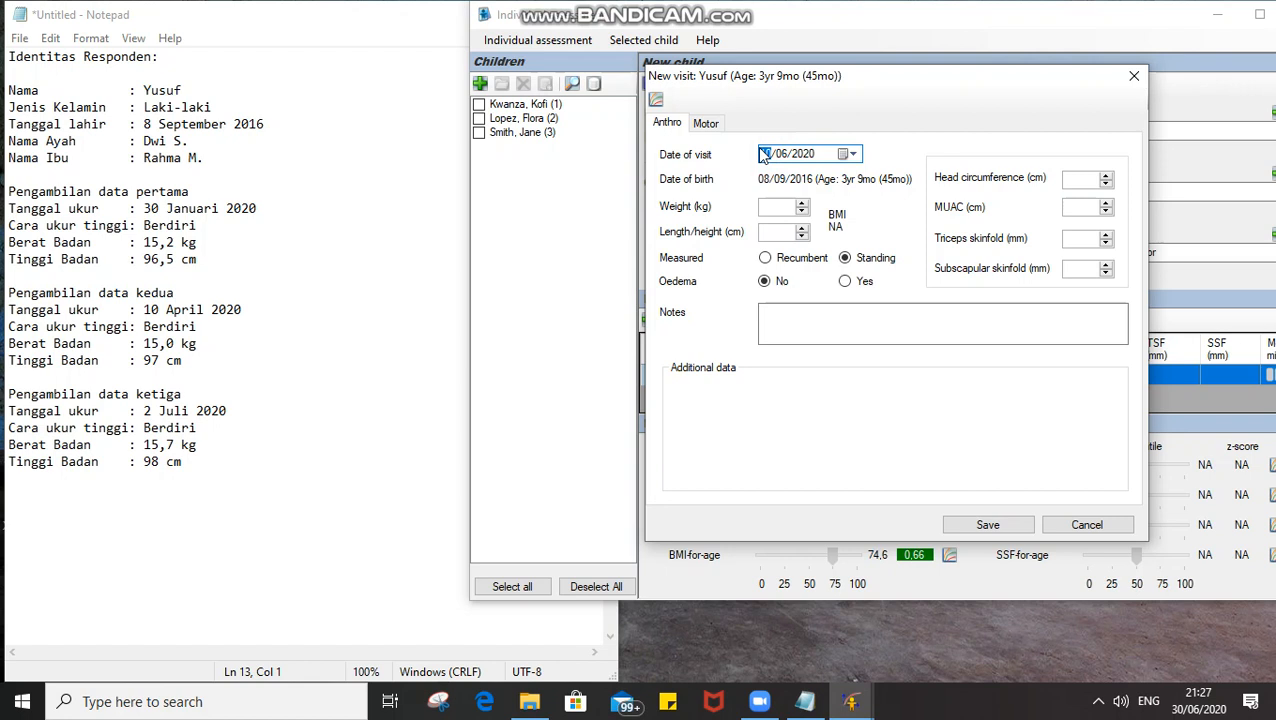
text(10/04)
click(784, 207)
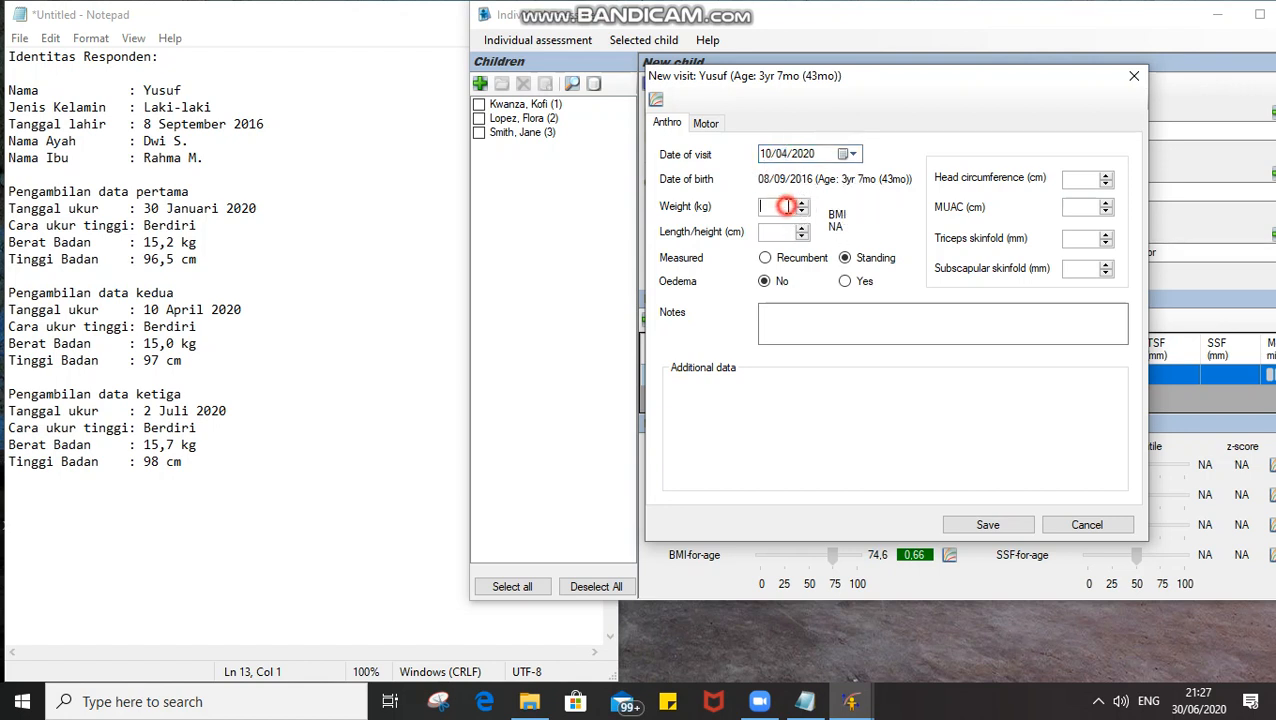
text(15)
key(Tab)
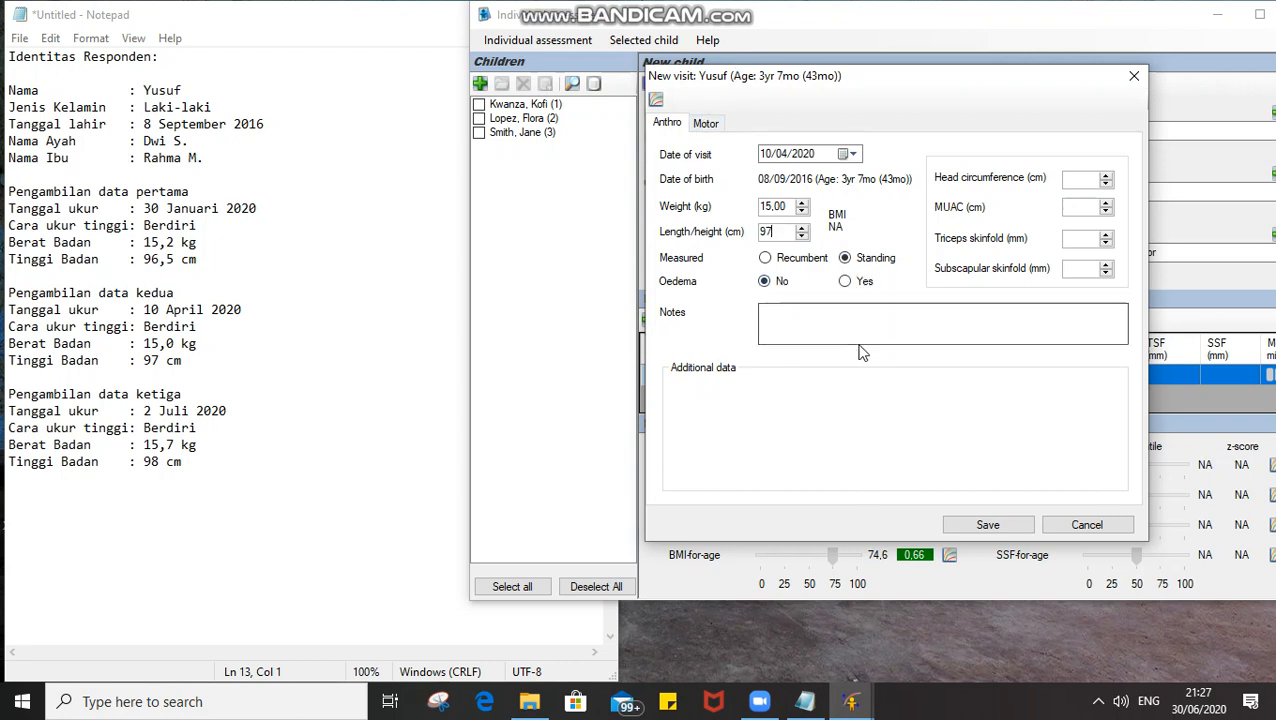
click(1006, 524)
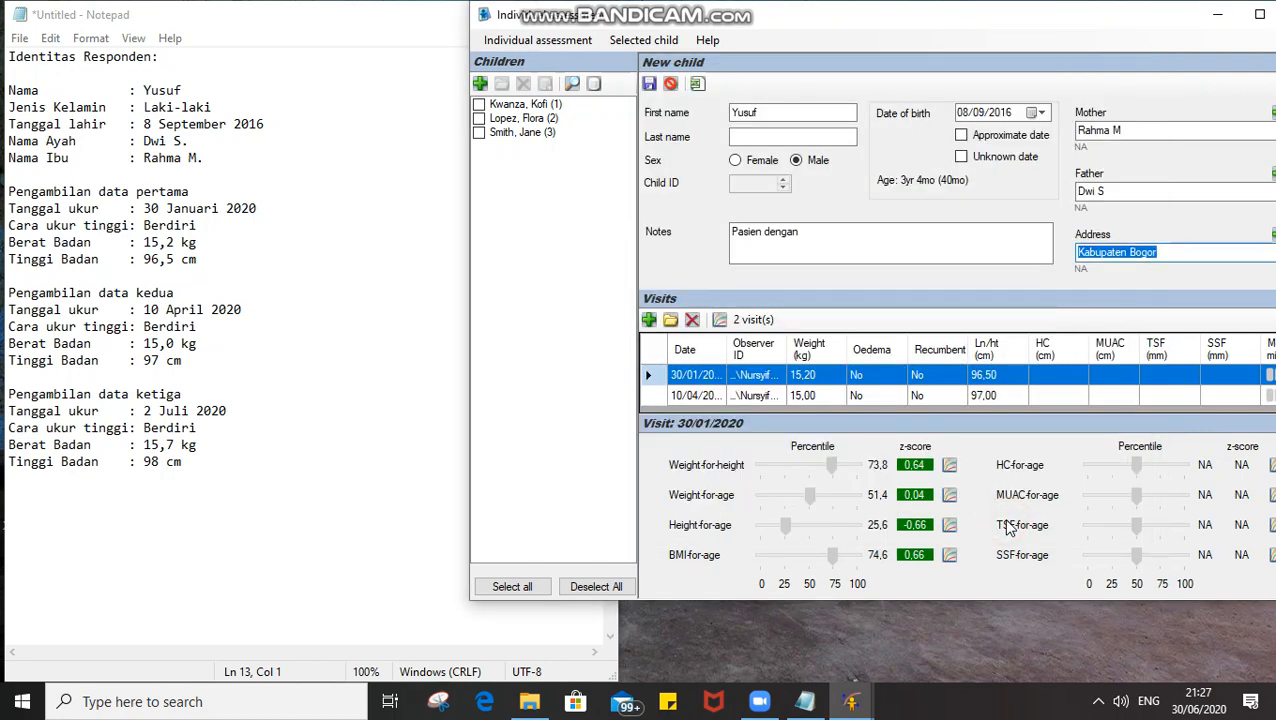
- Add and save a third visit dated 02/07/2020 with weight 15,7 kg and height 98 cm
click(650, 319)
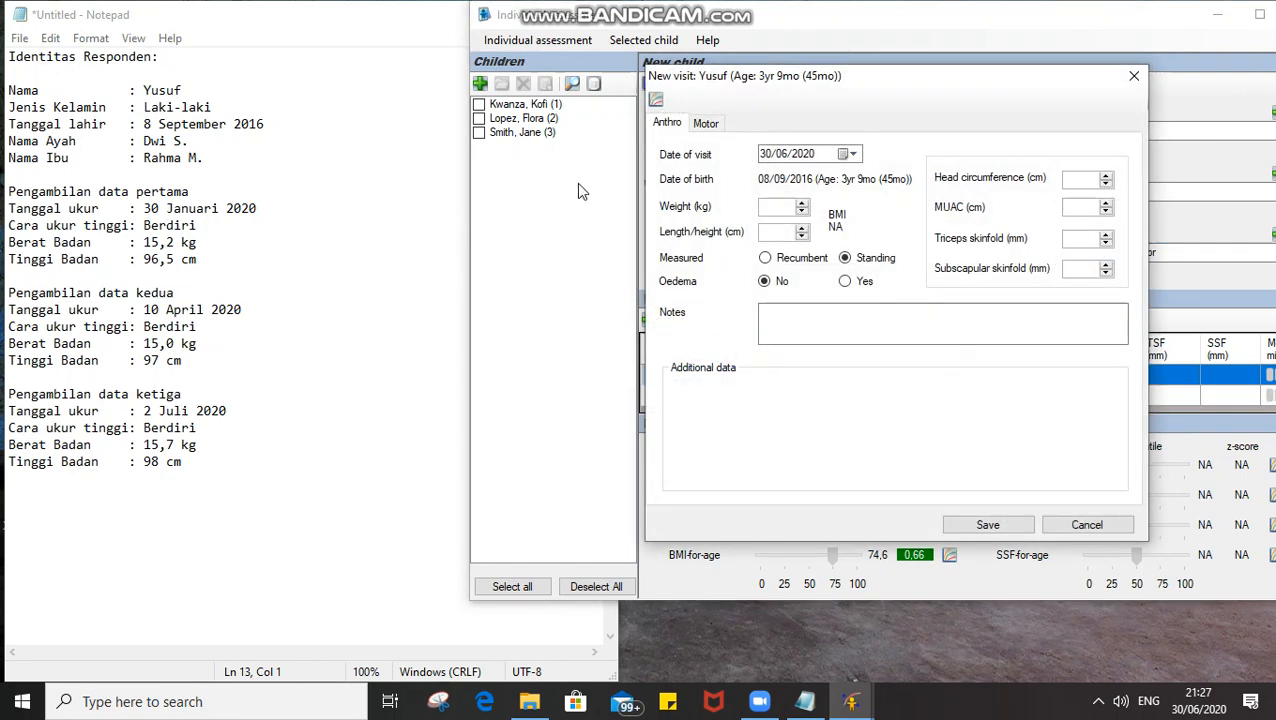
click(767, 153)
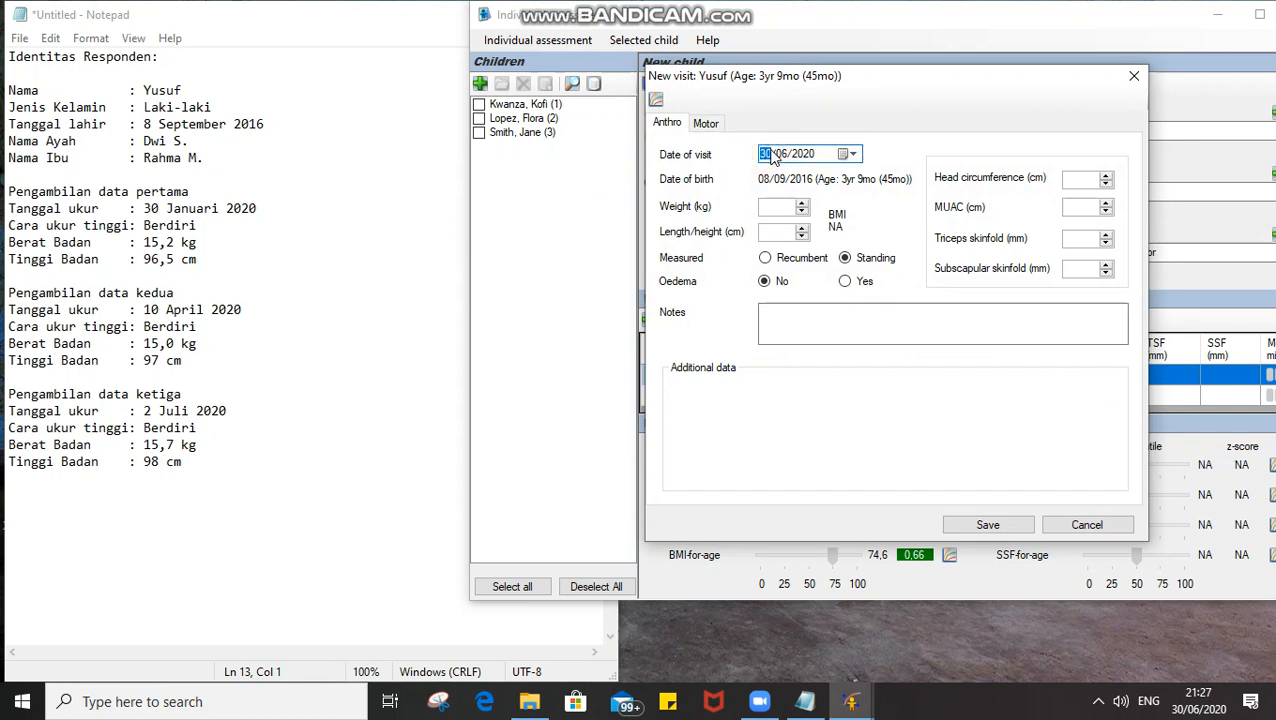
text(02)
click(784, 153)
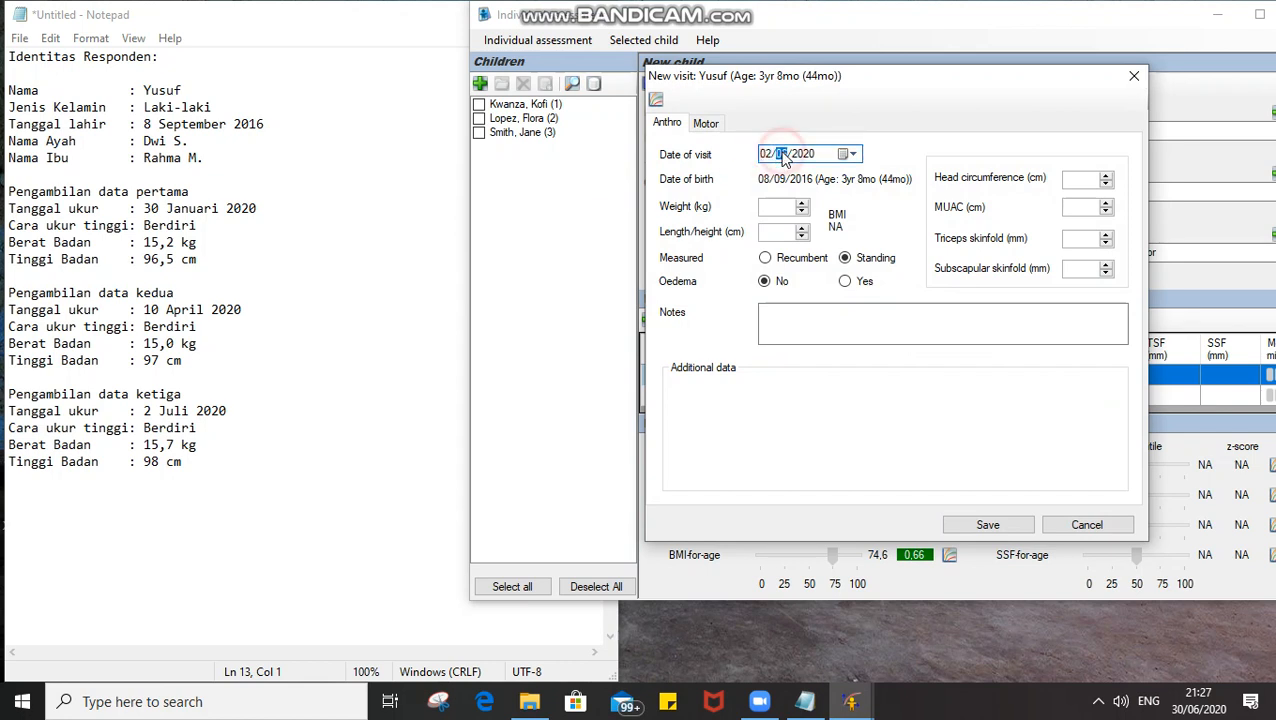
text(06)
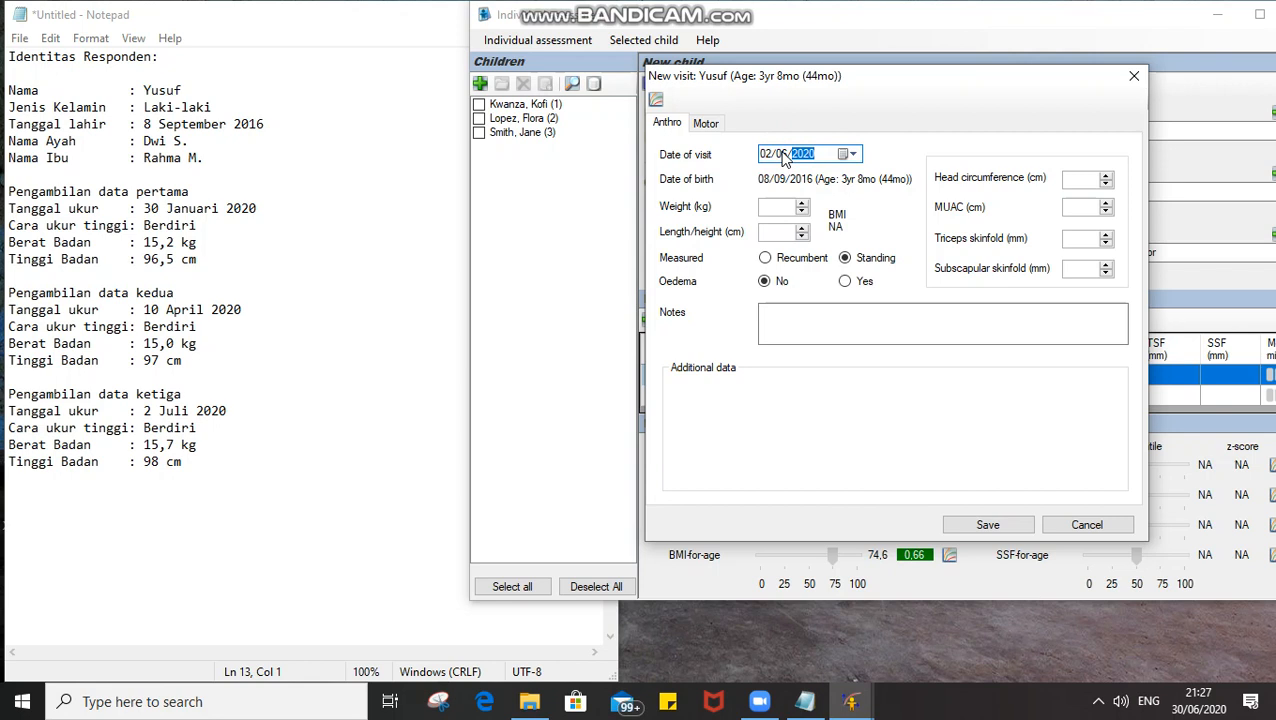
click(783, 153)
text(07)
click(784, 206)
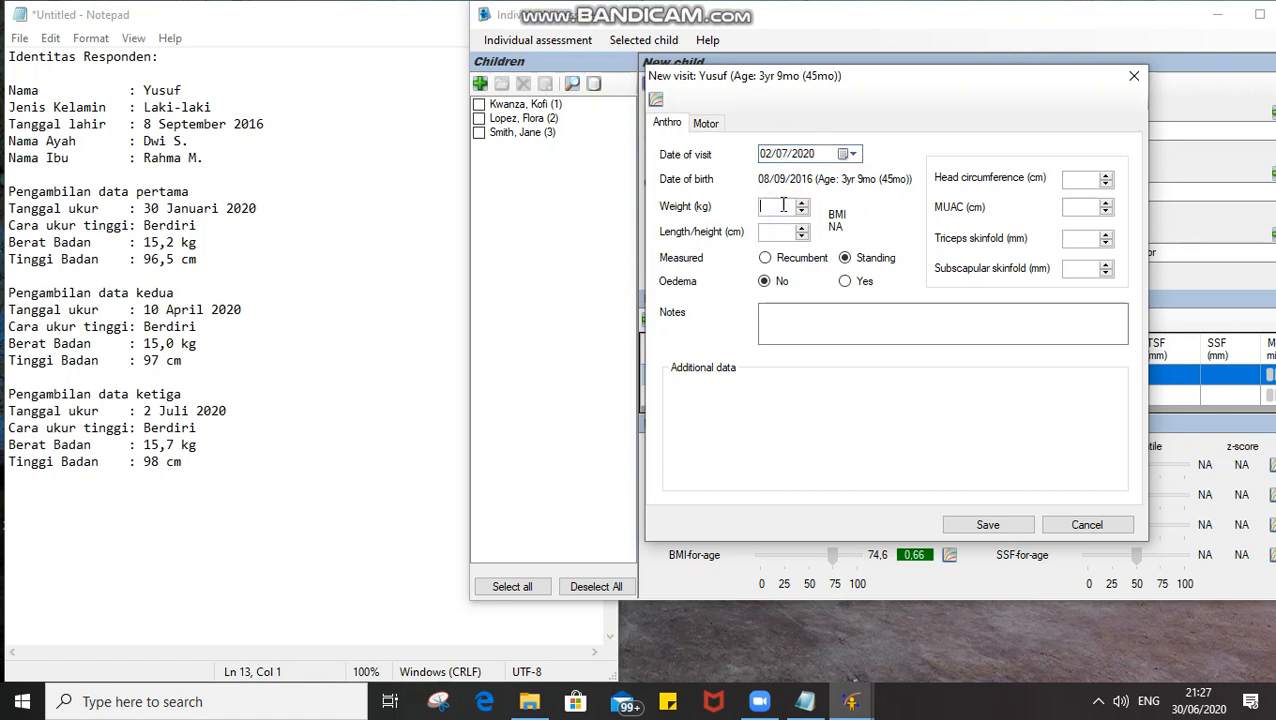
text(15,7)
key(Tab)
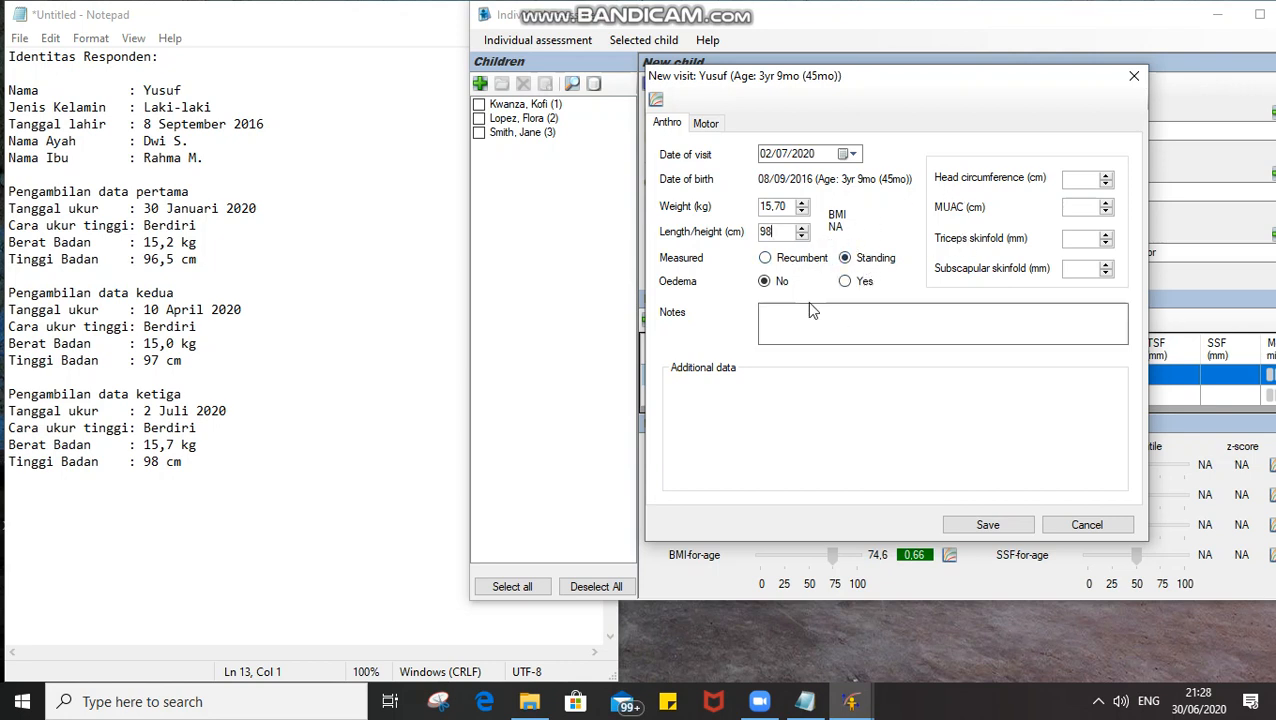
click(986, 525)
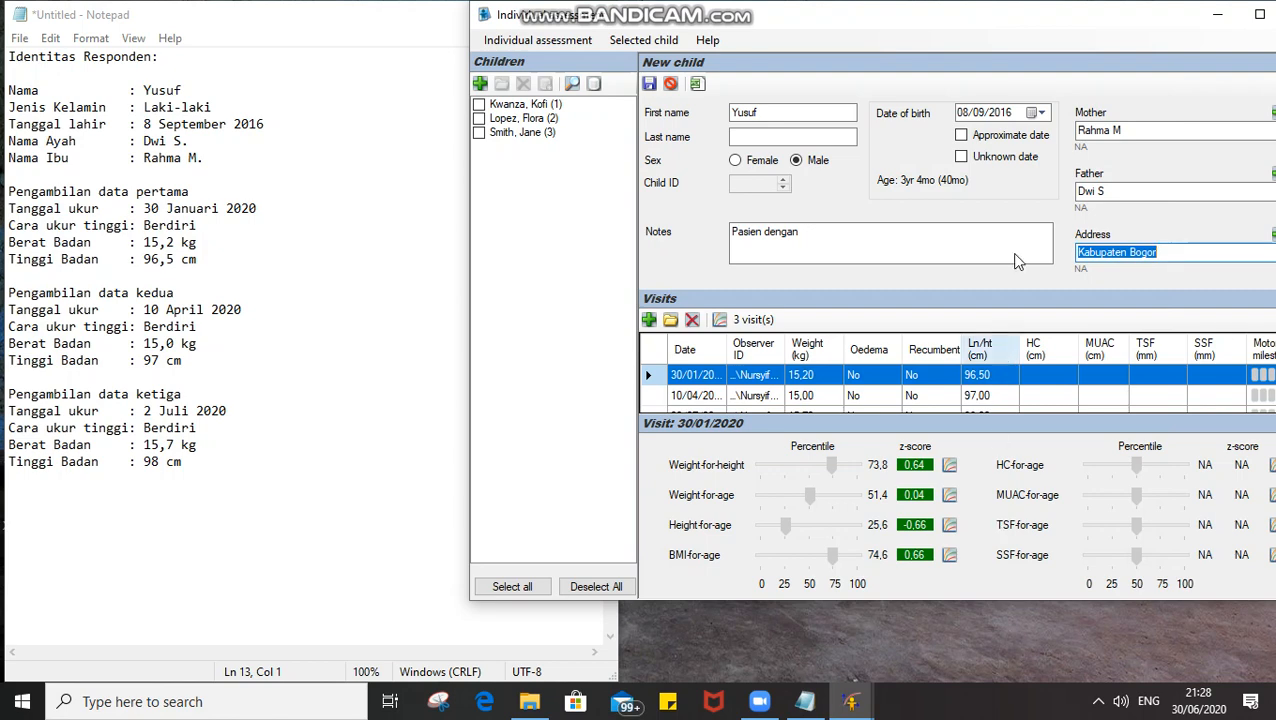
- Reposition the assessment window and review the 30/01/2020 visit details without changing them
drag(1034, 28, 931, 41)
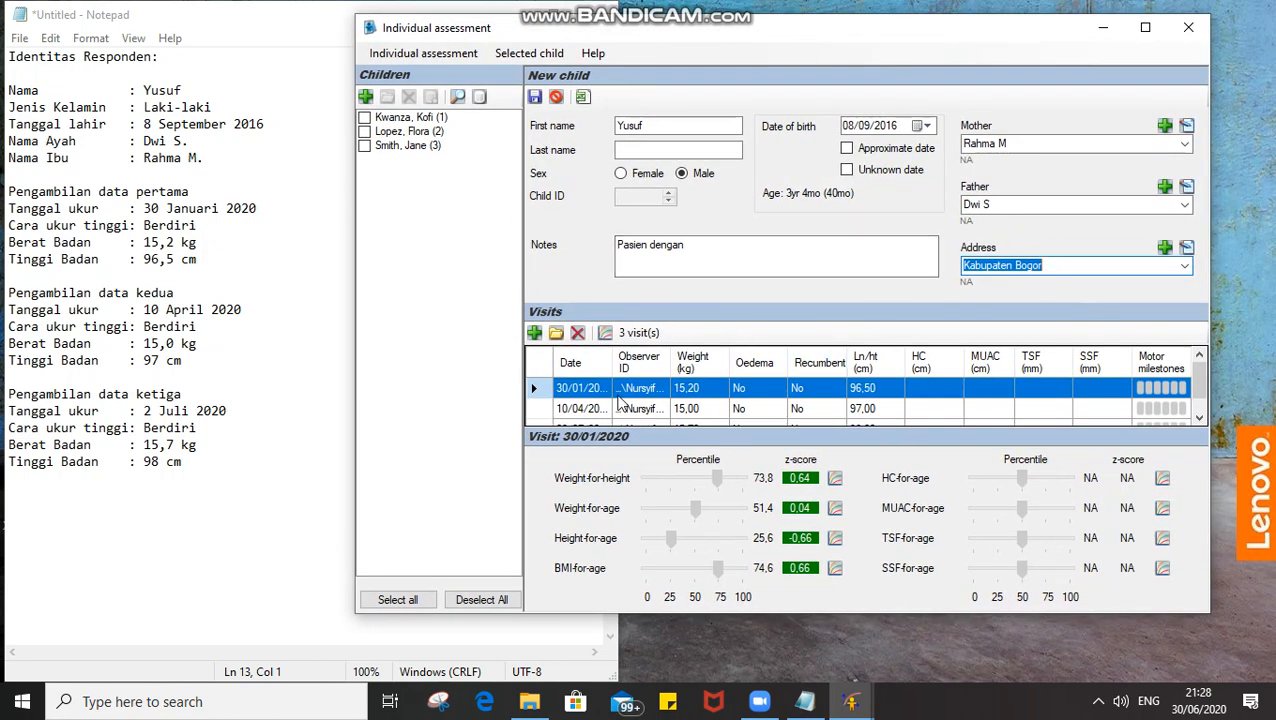
click(558, 338)
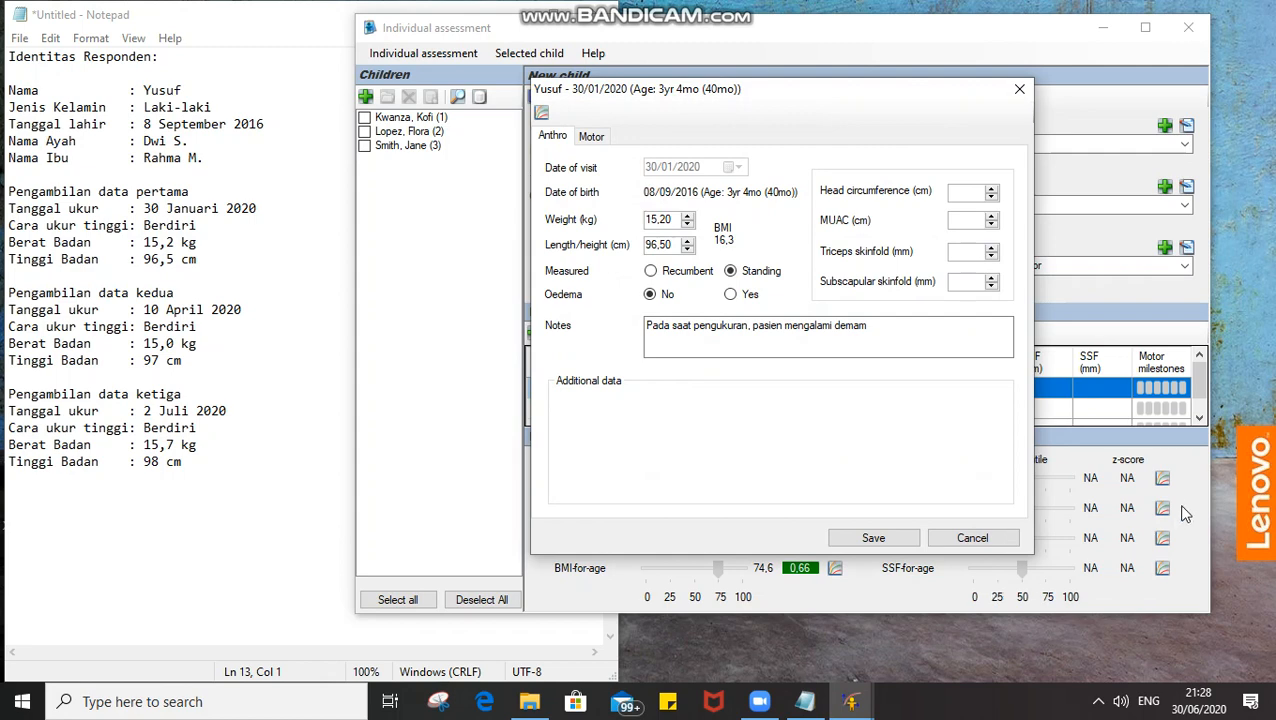
click(990, 545)
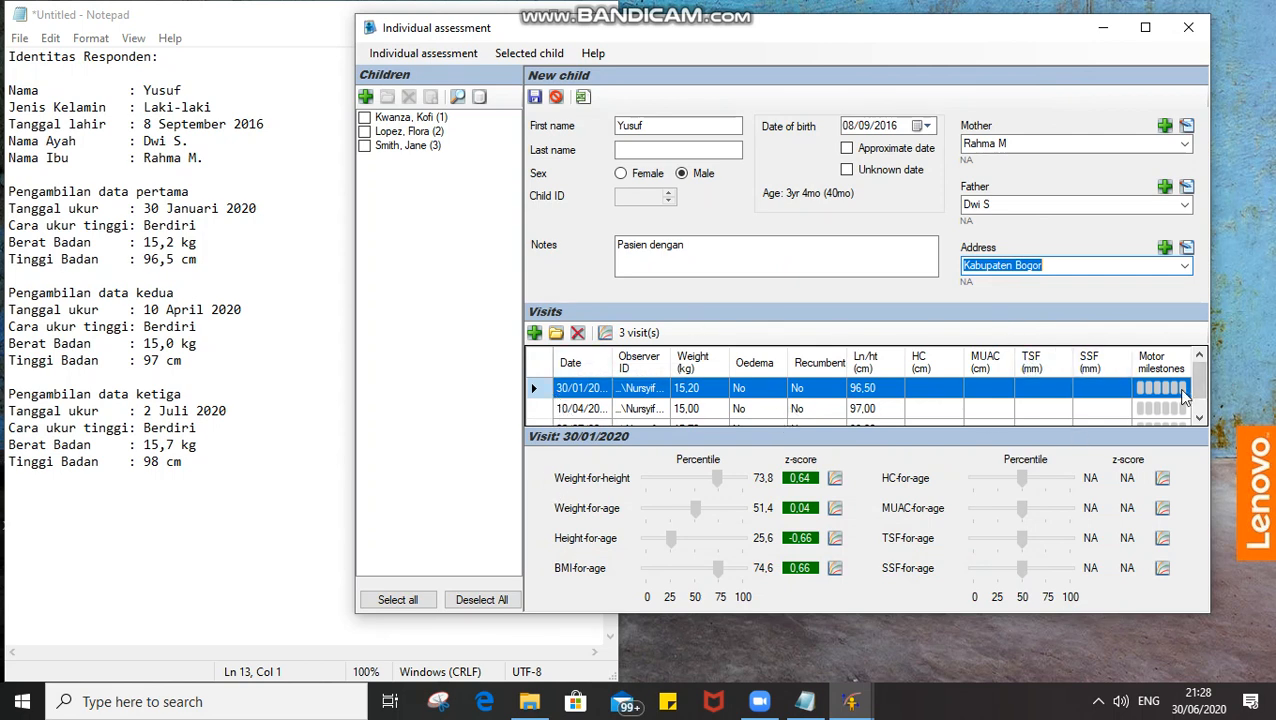
- Show the 10/04/2020 and then 02/07/2020 visit z-scores, and maximize the assessment window
click(1203, 412)
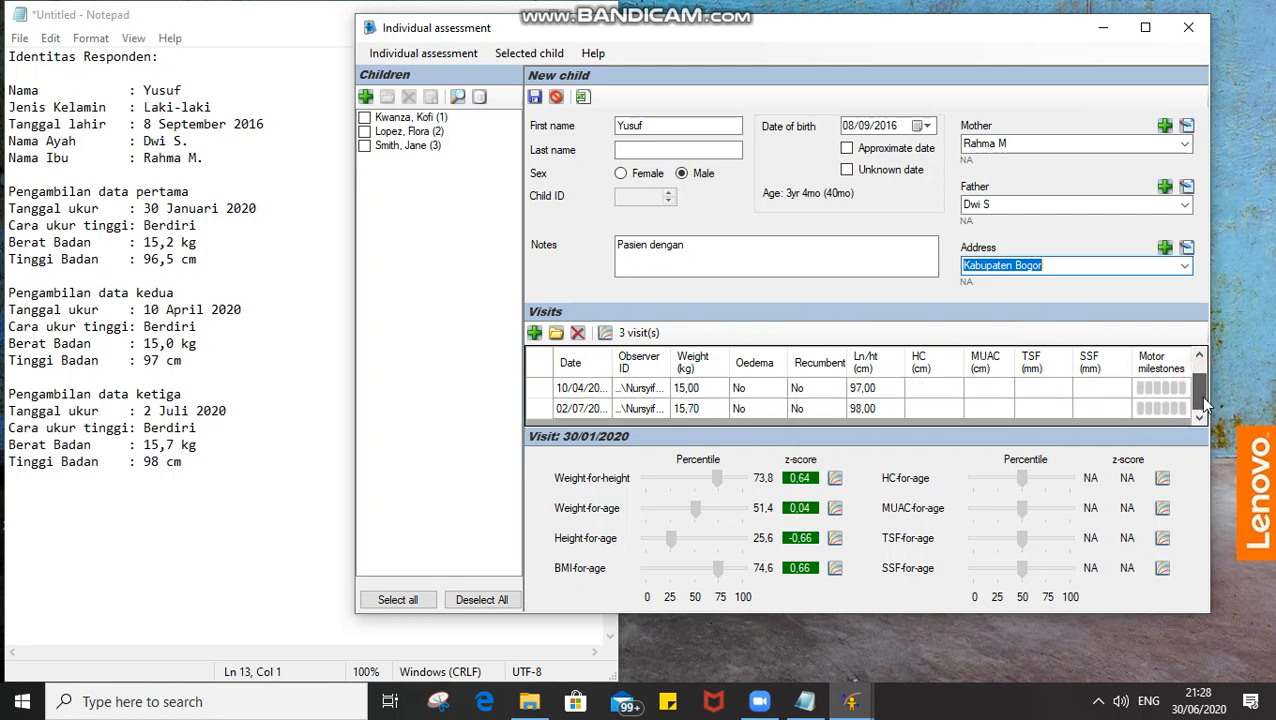
scroll(1207, 403, up, 1)
click(1160, 389)
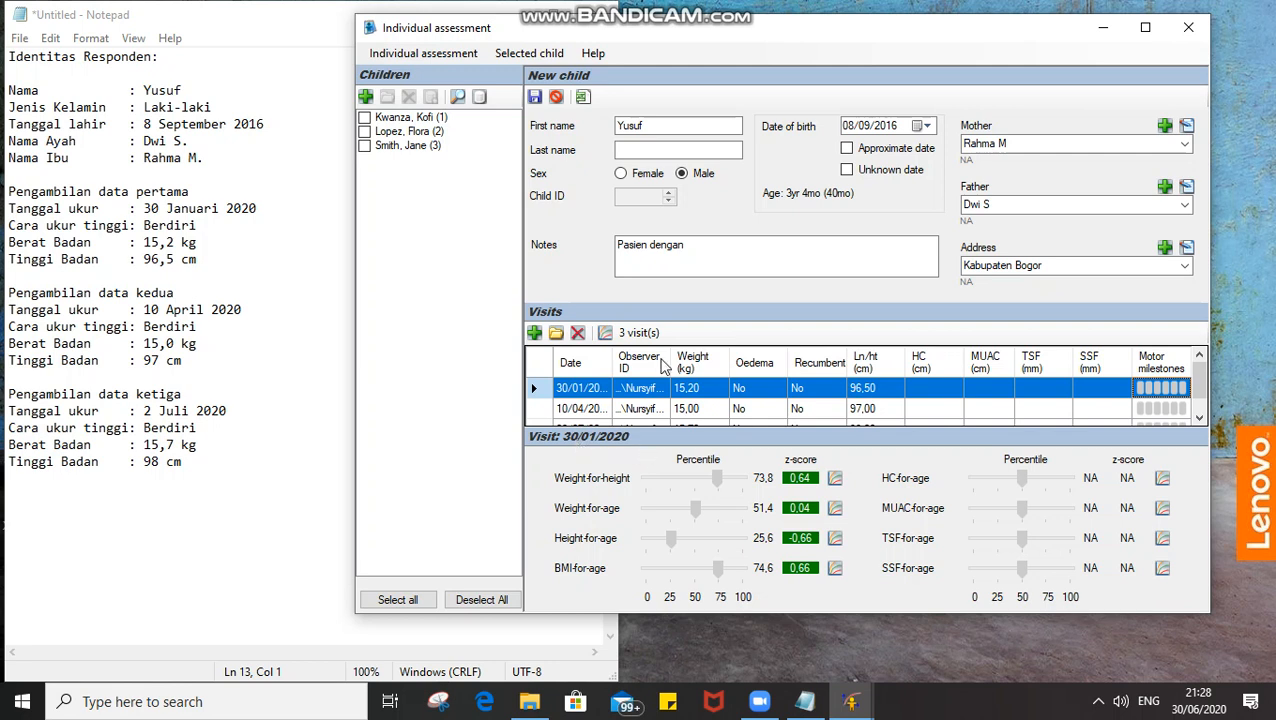
click(541, 409)
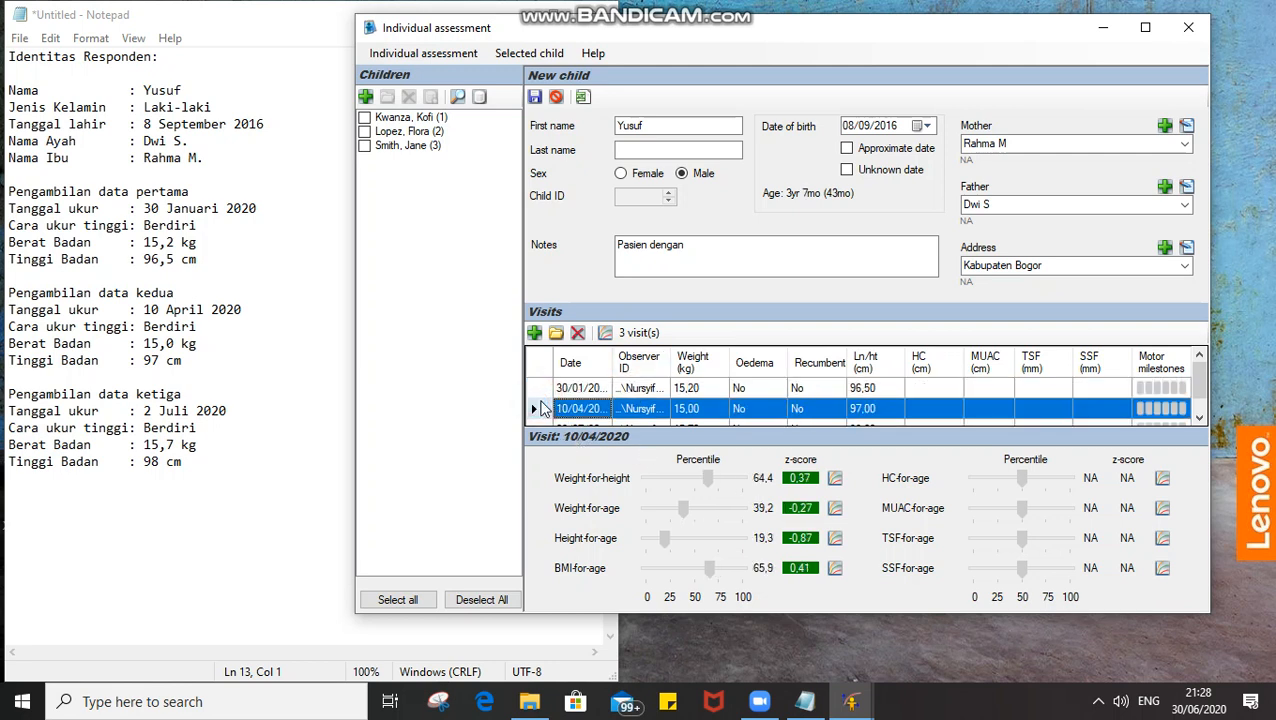
click(535, 424)
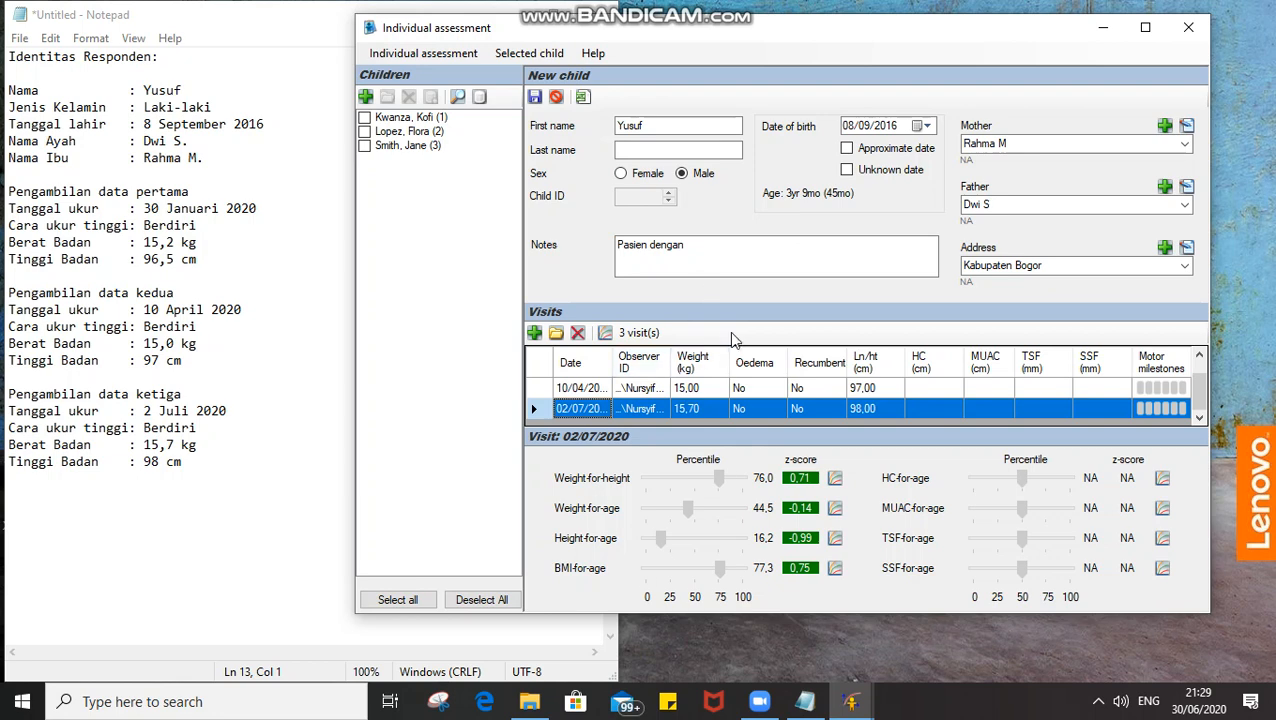
click(1146, 30)
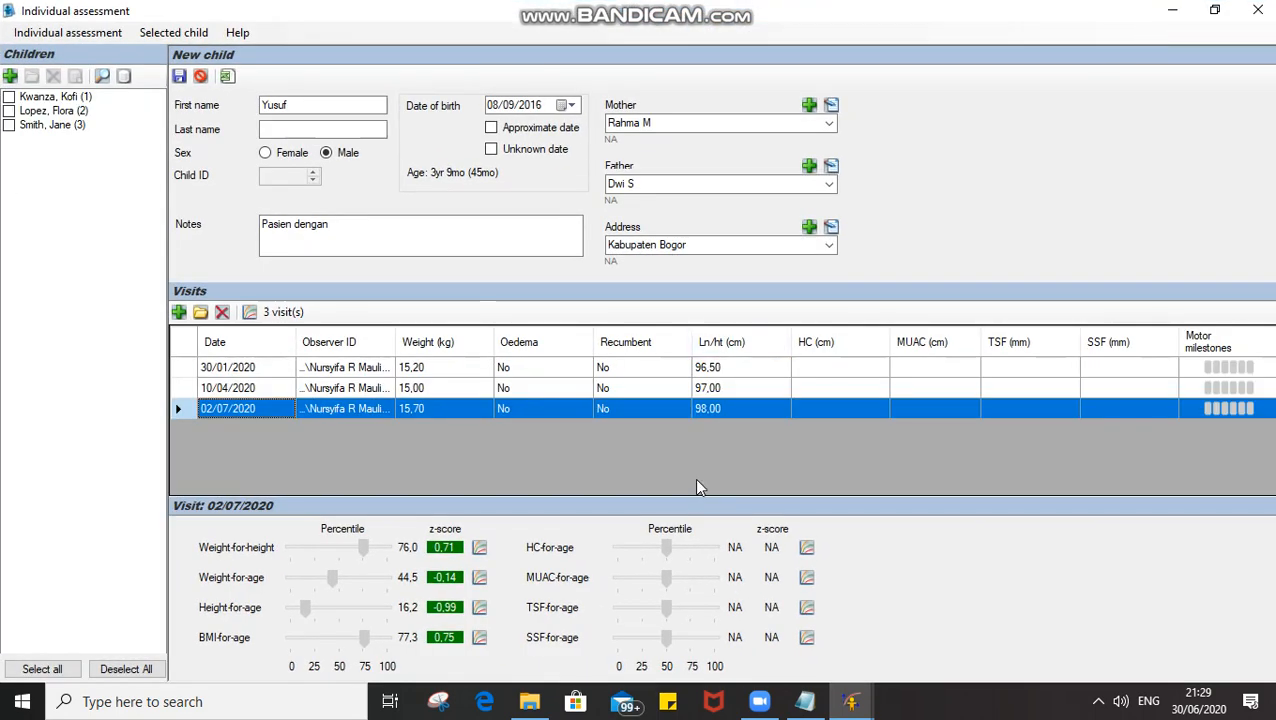
- Show the 02/07/2020 visit's weight-for-height graph with all three visits plotted as multiple points
click(248, 313)
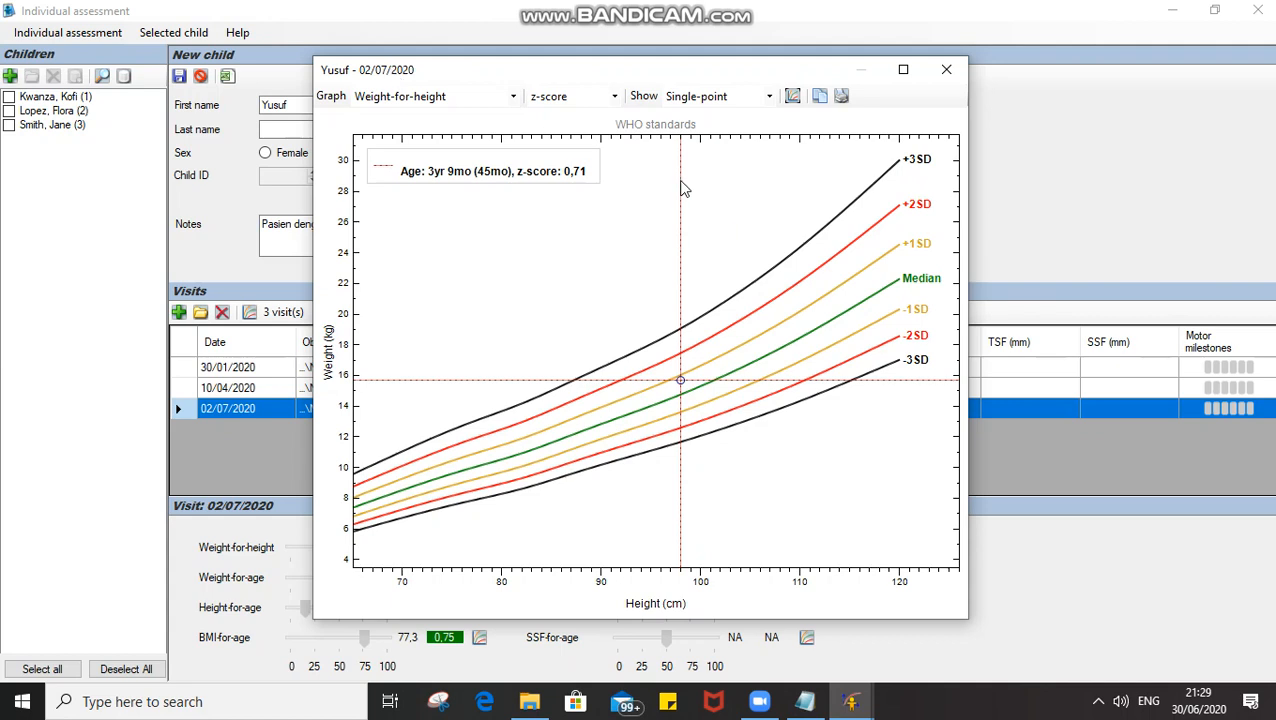
click(766, 96)
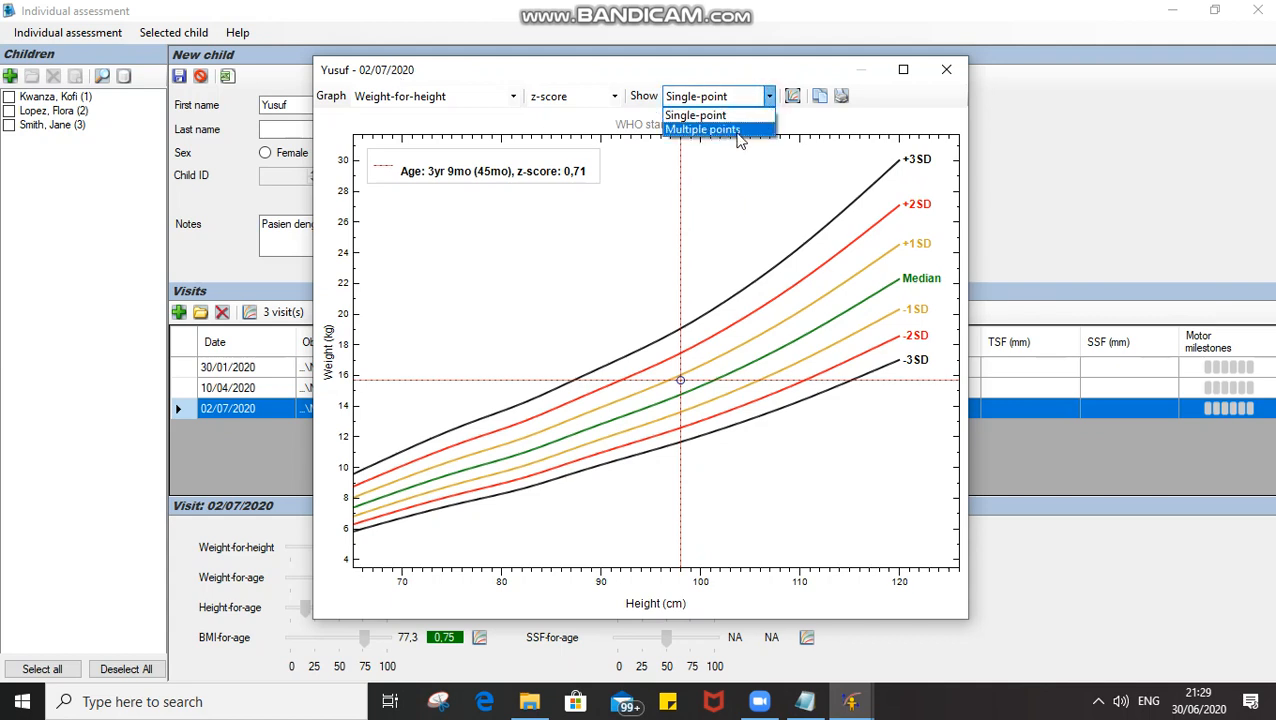
click(740, 131)
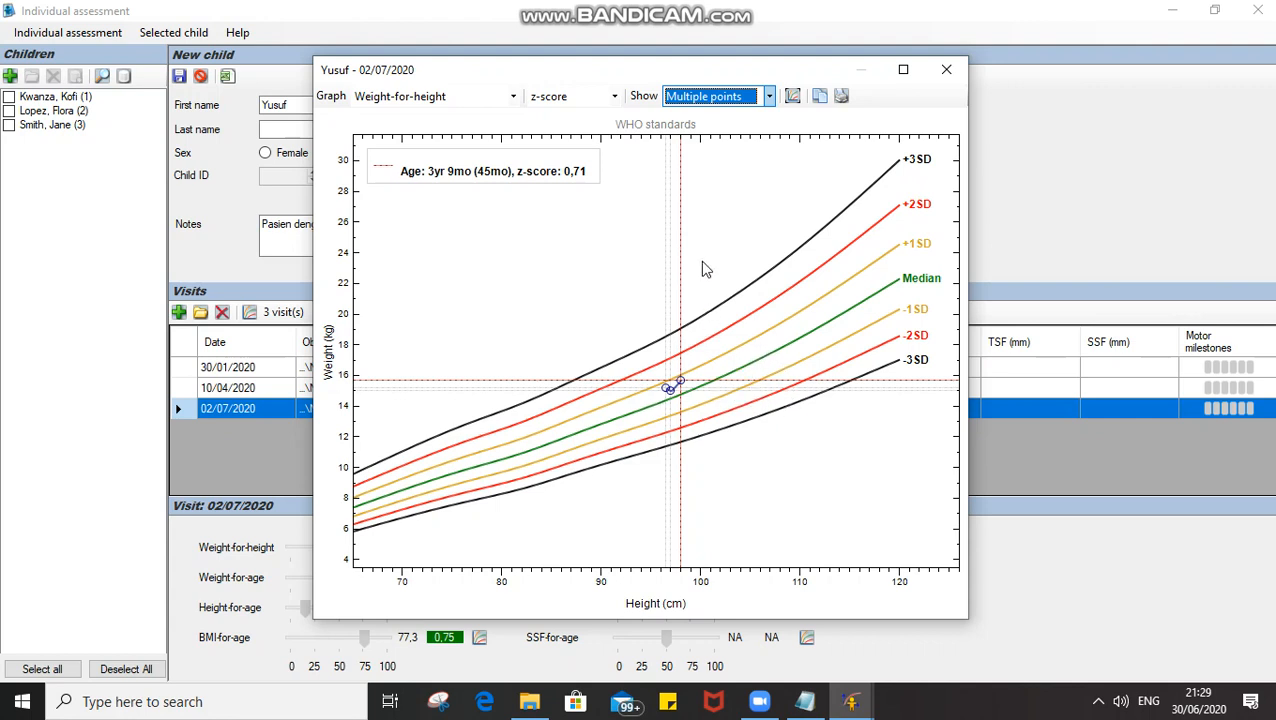
- Switch the graph to Weight-for-length, then to Length/height-for-age
click(511, 99)
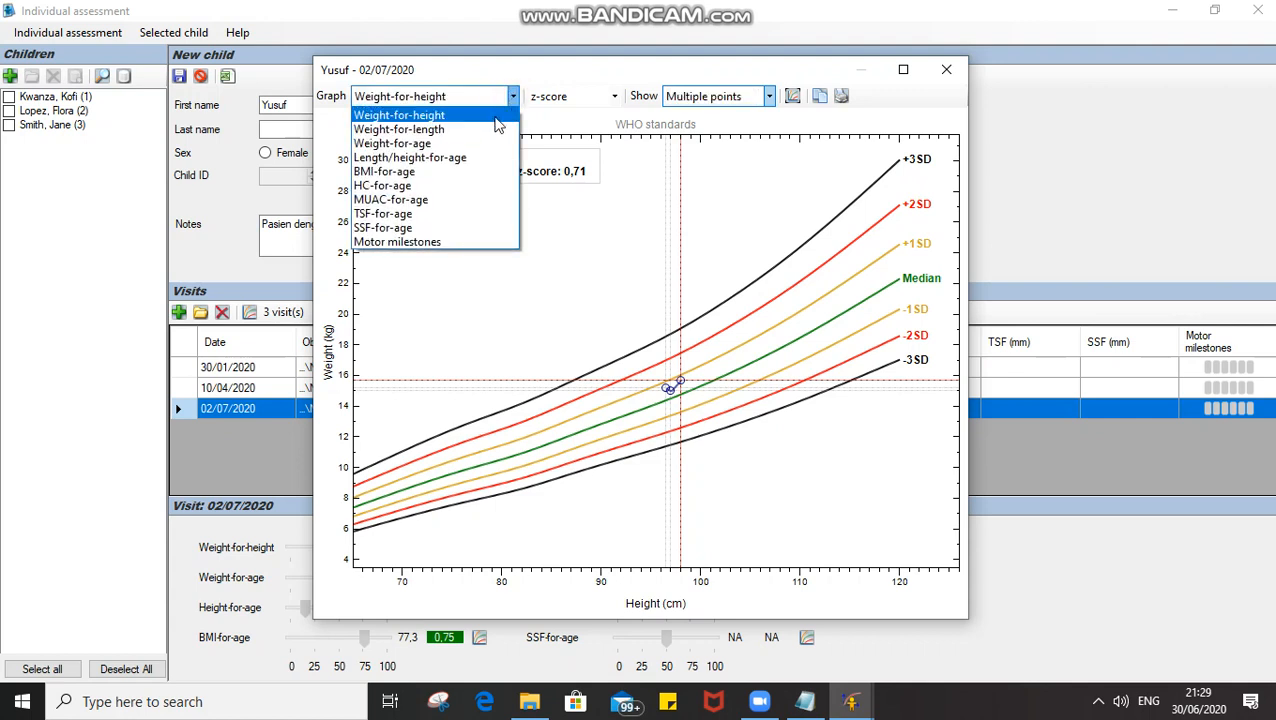
click(478, 142)
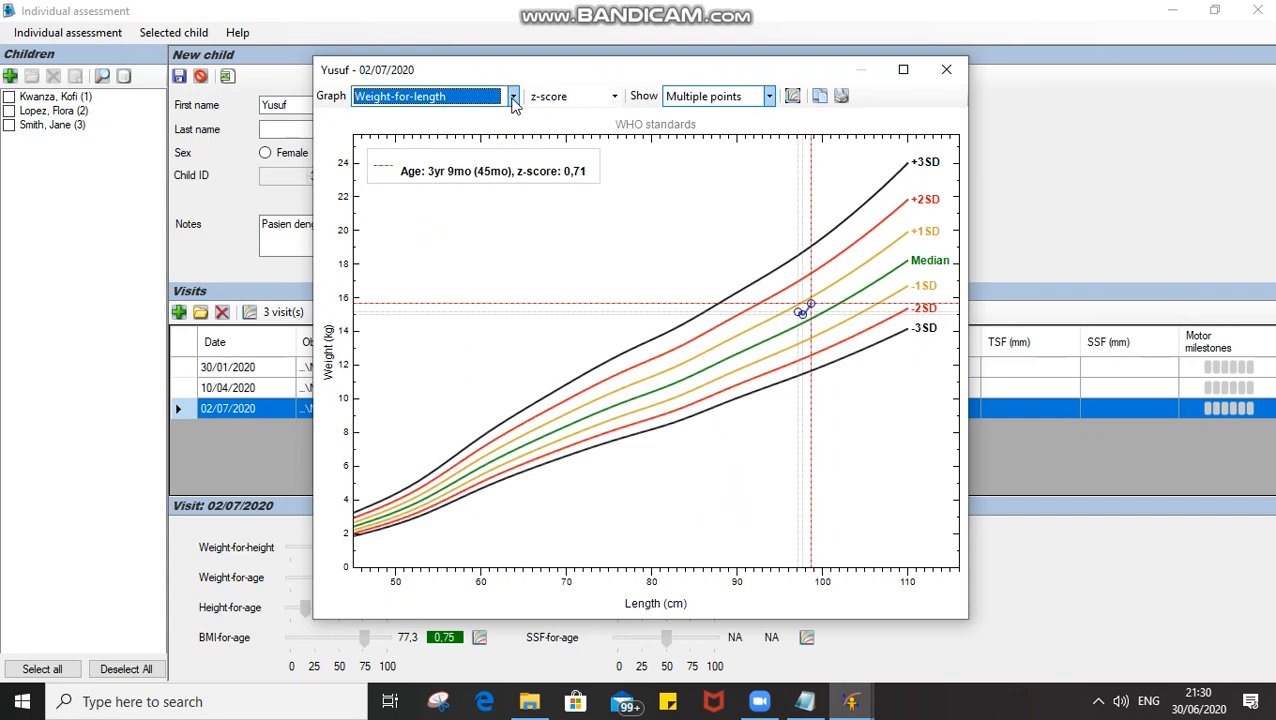
click(510, 96)
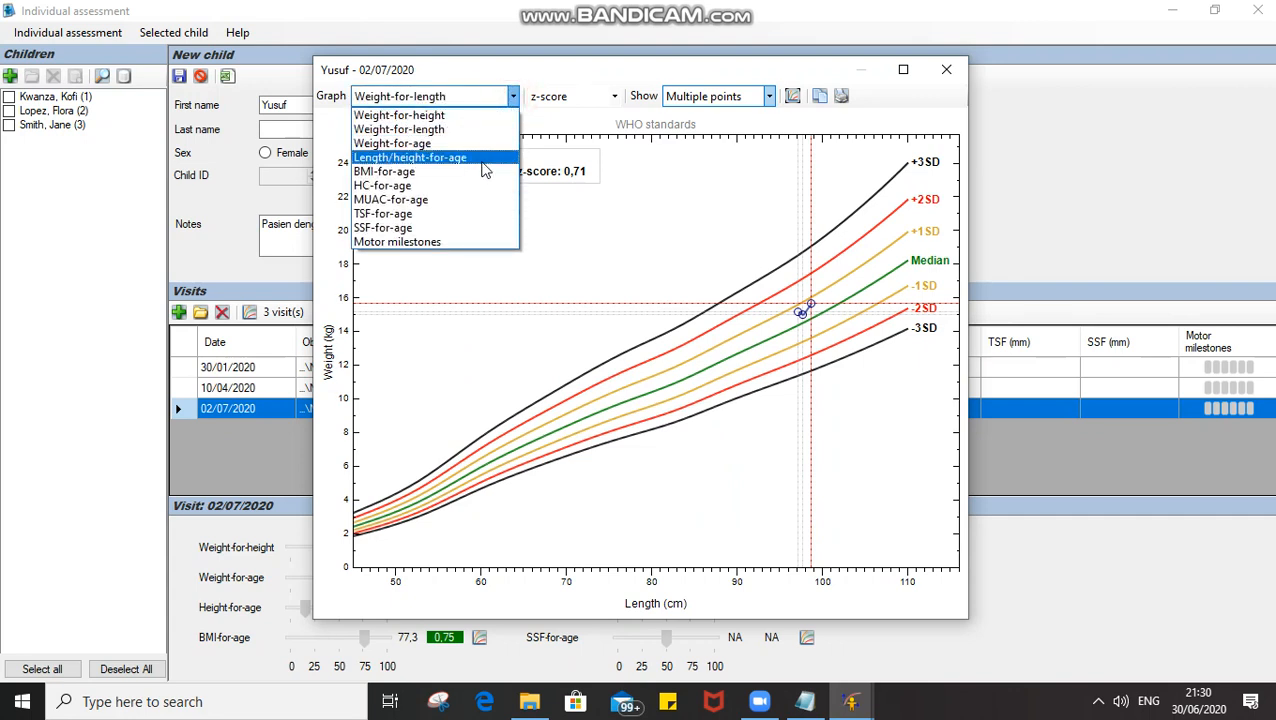
click(480, 158)
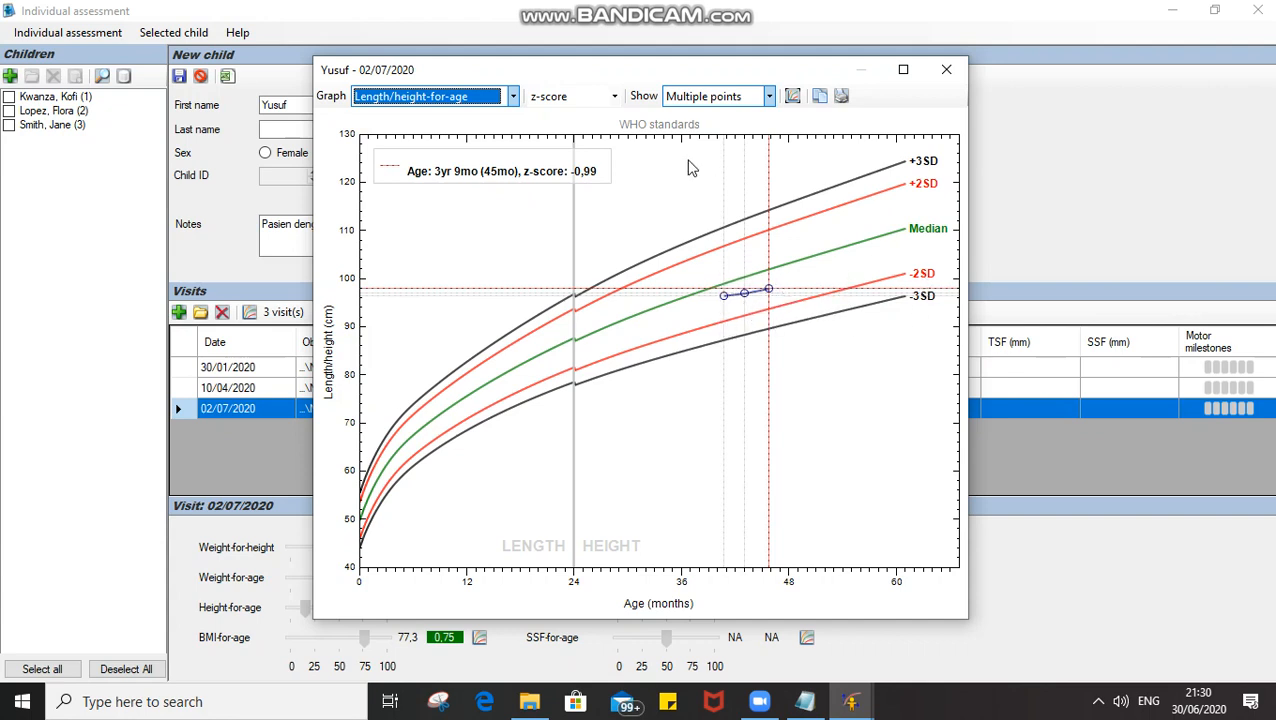
- View the length/height-for-age curves as percentiles, return to z-scores, and close the chart
click(614, 97)
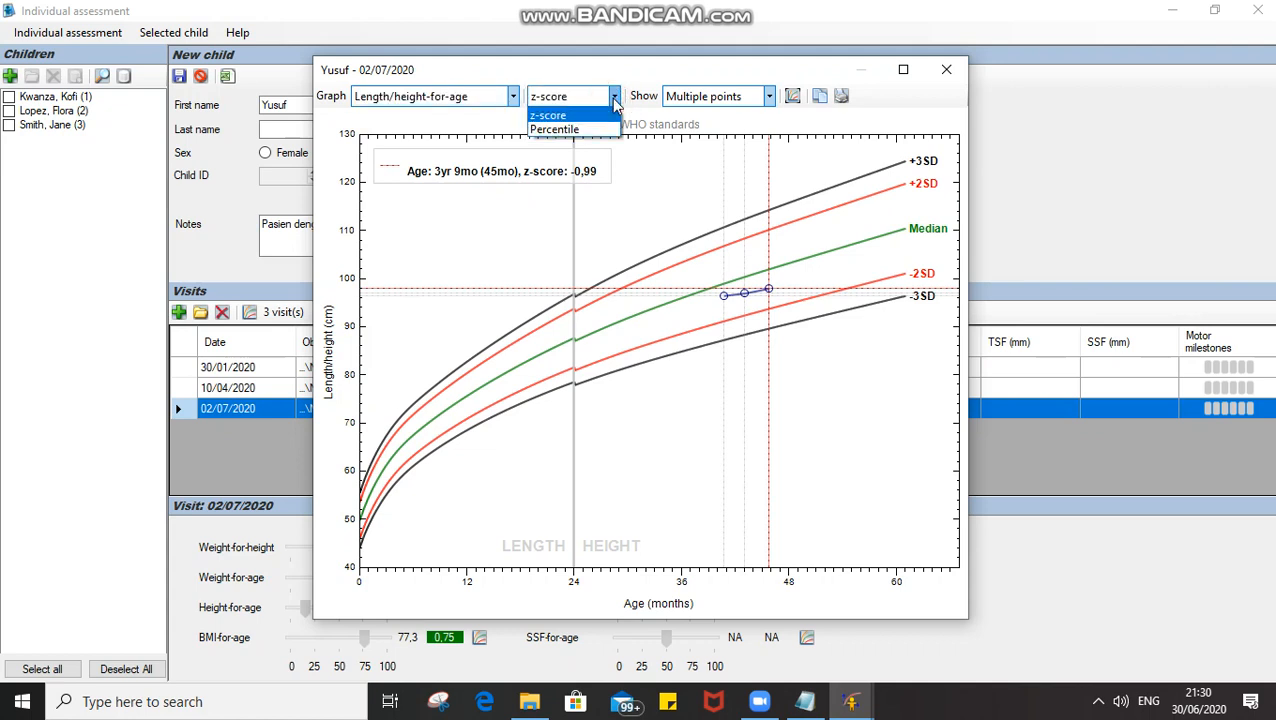
click(598, 129)
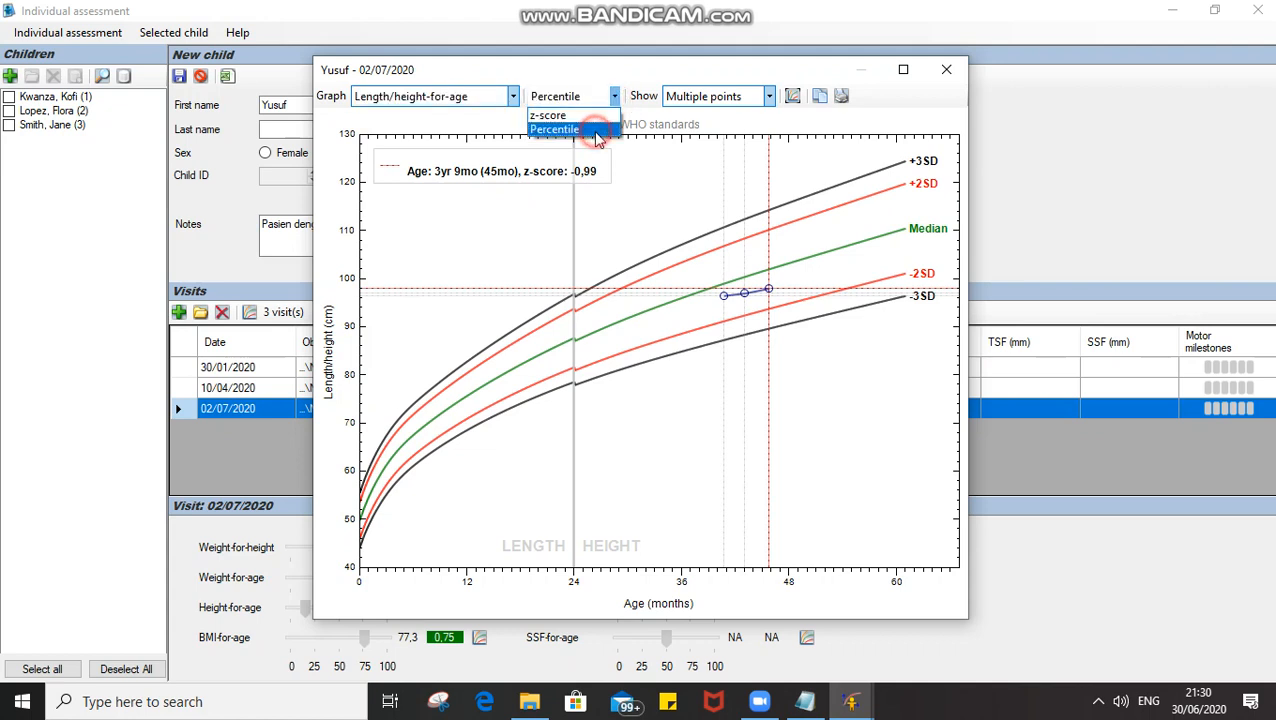
click(614, 96)
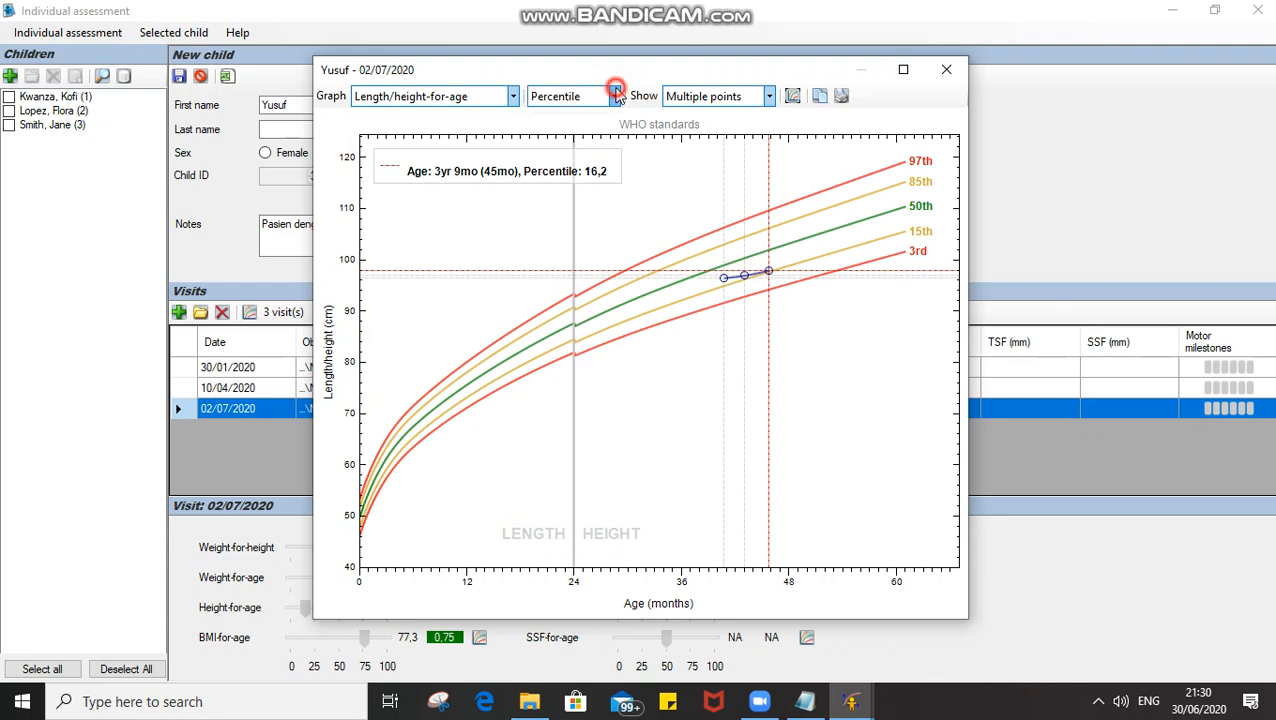
click(590, 117)
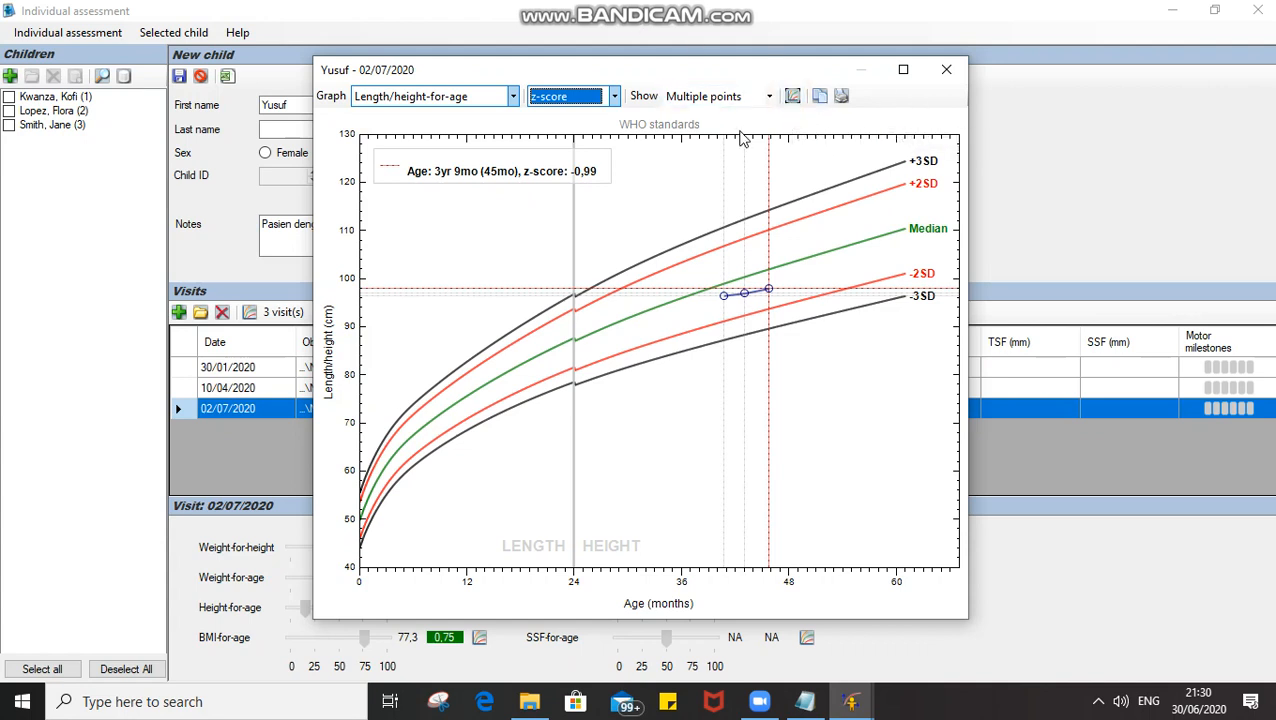
click(947, 70)
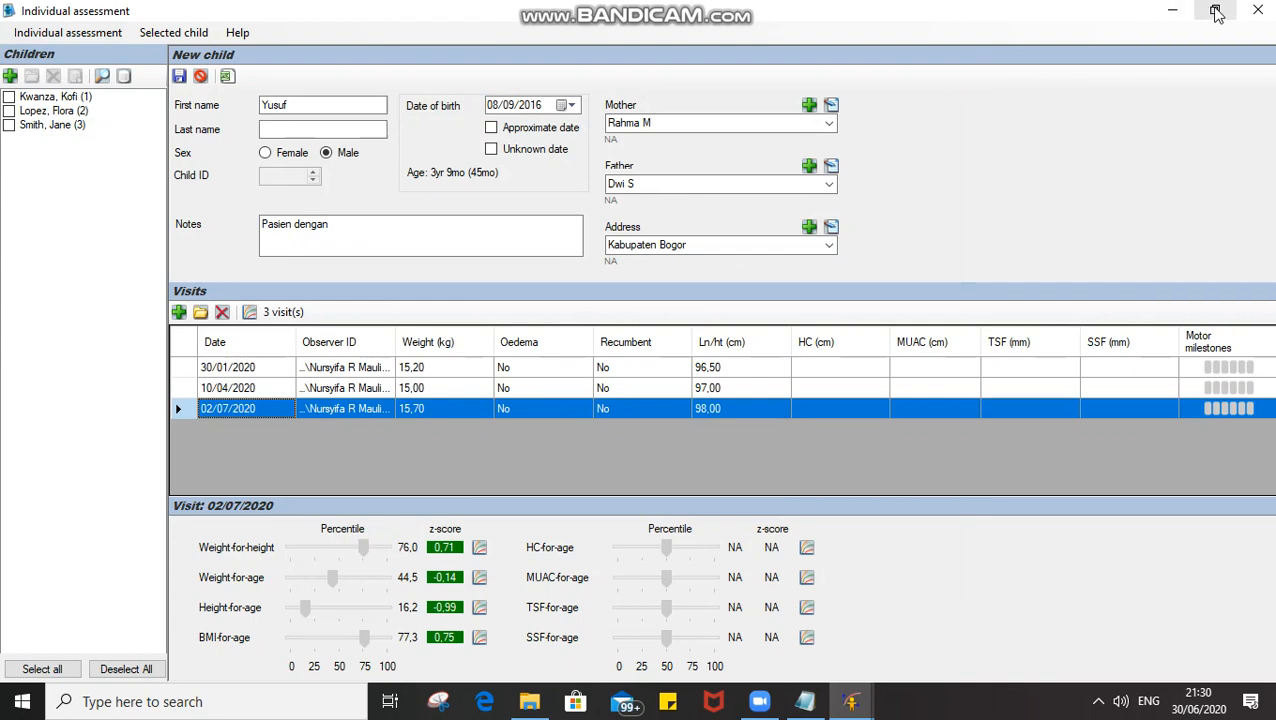
- Minimize the Individual assessment window and open the Nutritional survey module maximized
click(1217, 14)
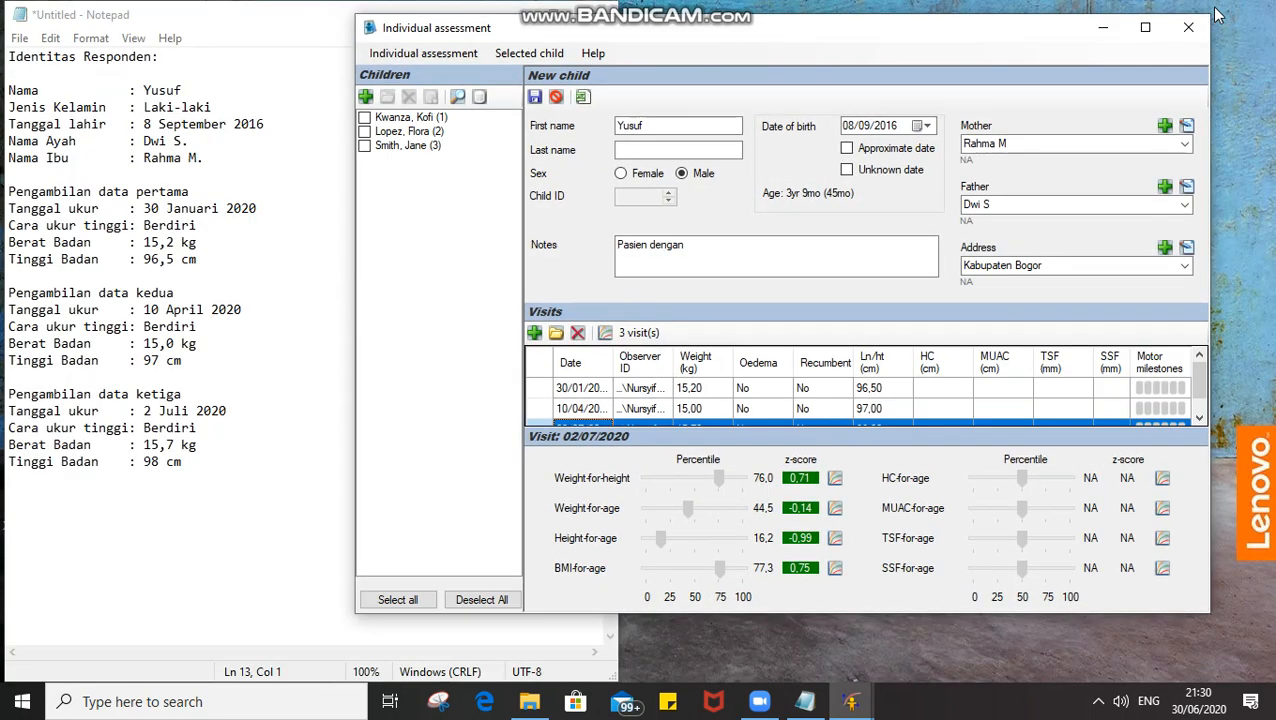
click(1102, 28)
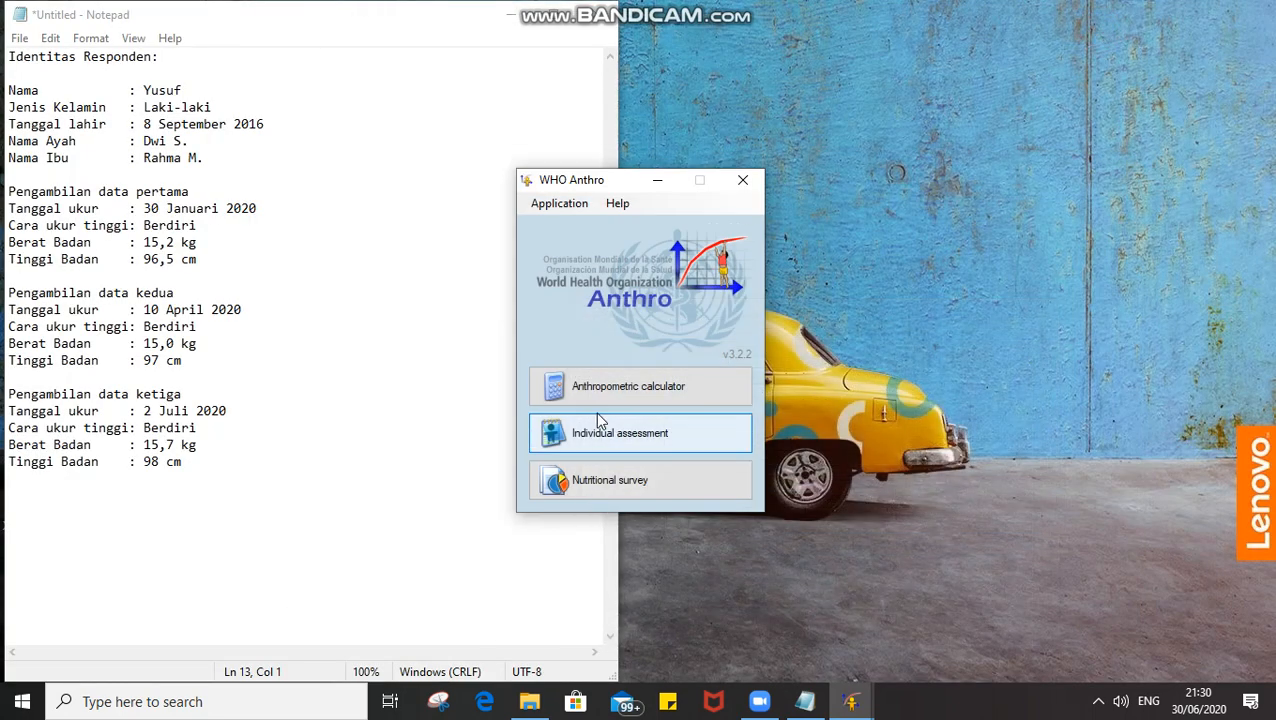
click(604, 486)
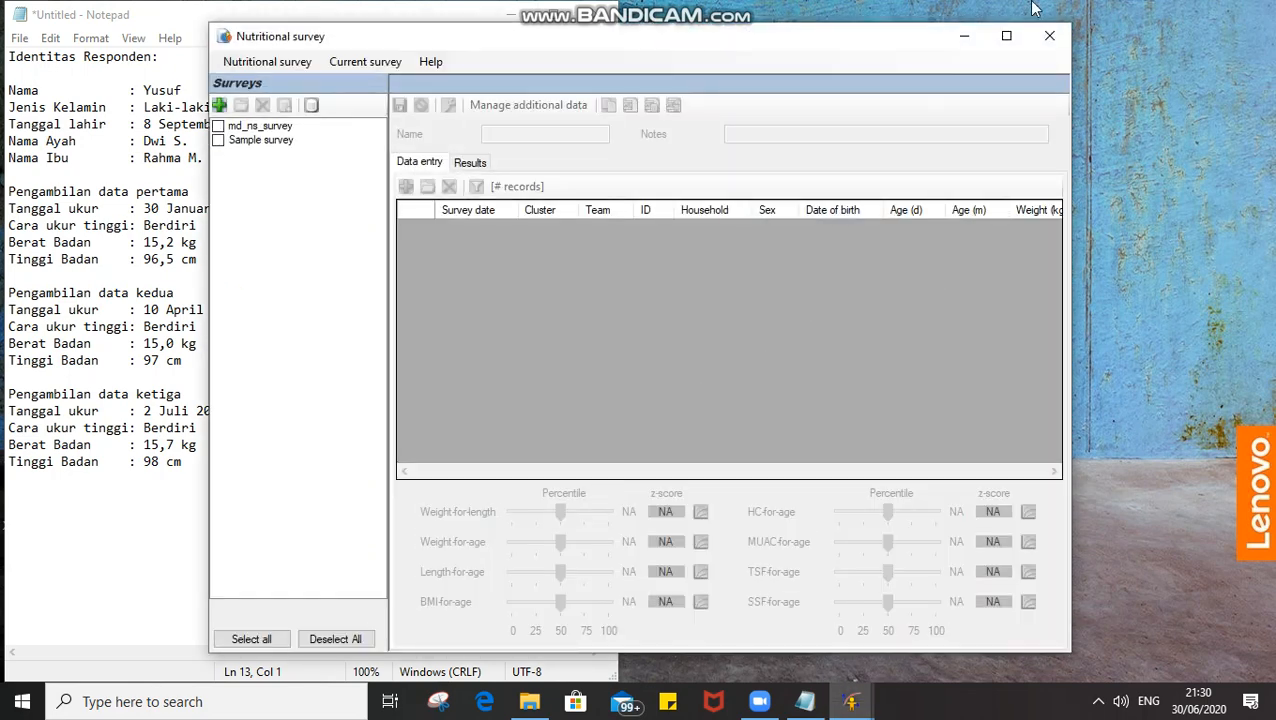
click(1006, 36)
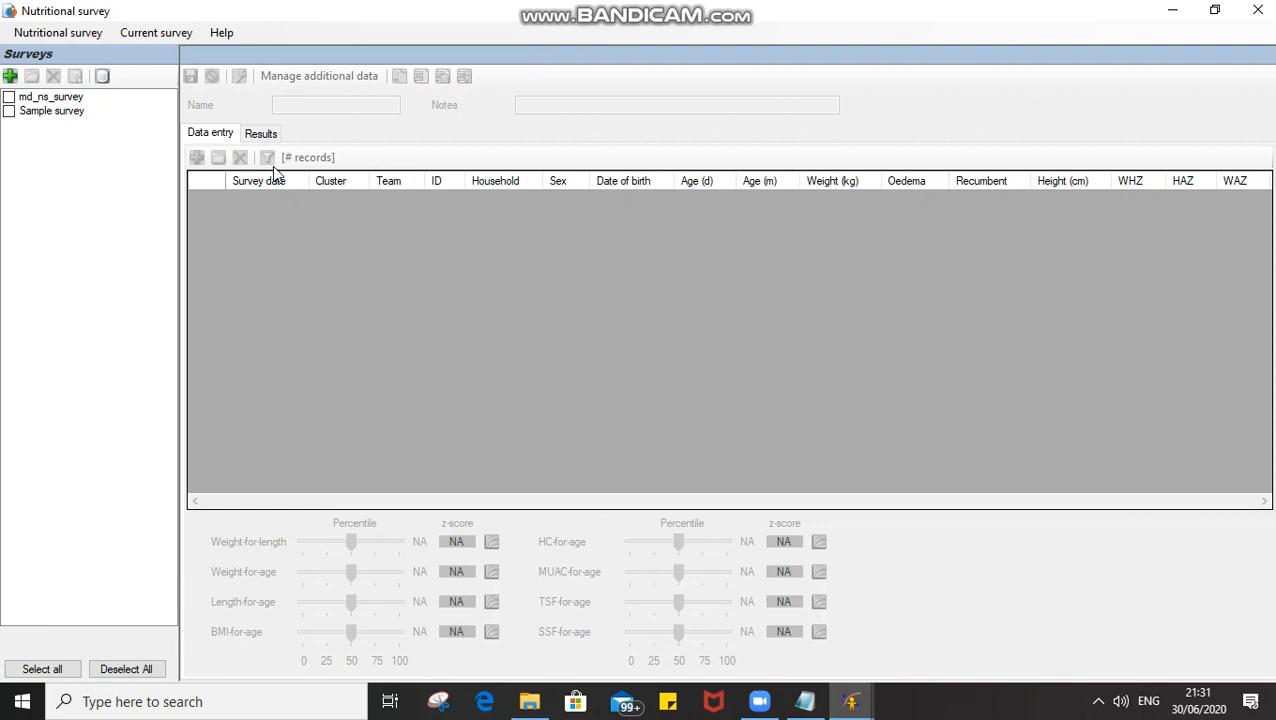
- Add a new survey named 'PBL1 Desa Curugbitung' and open a blank New record form
click(11, 77)
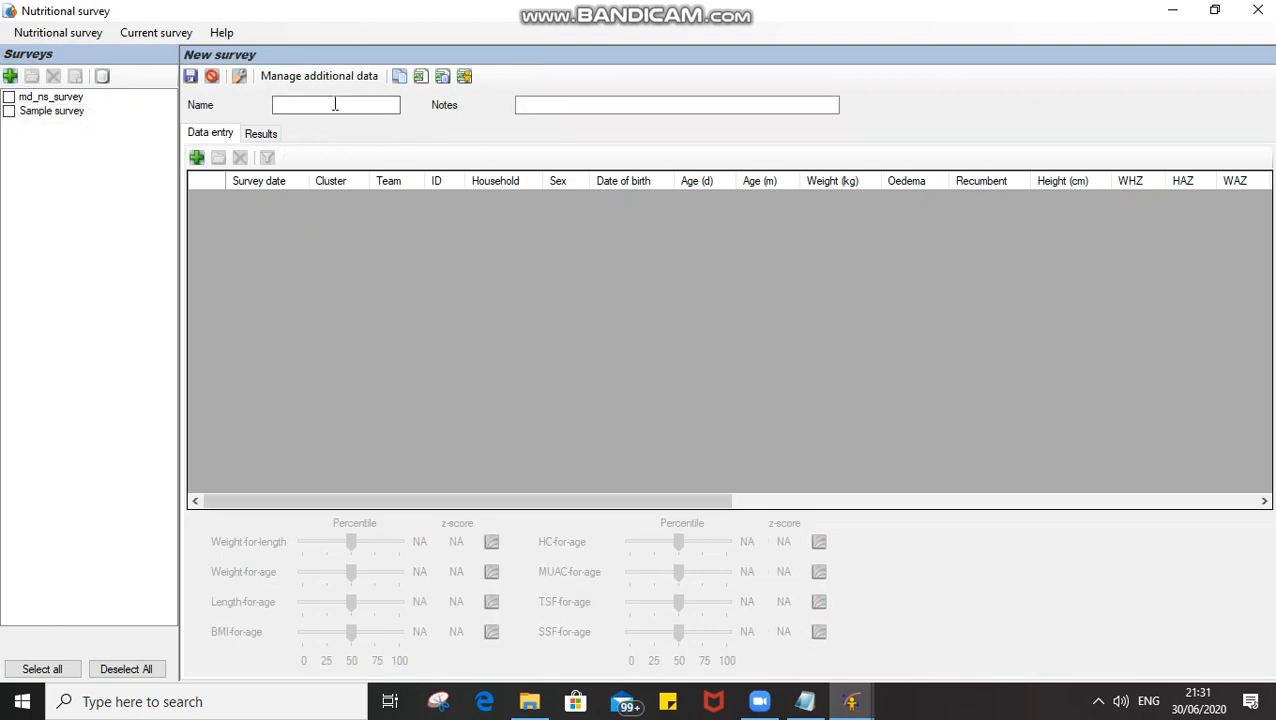
click(334, 104)
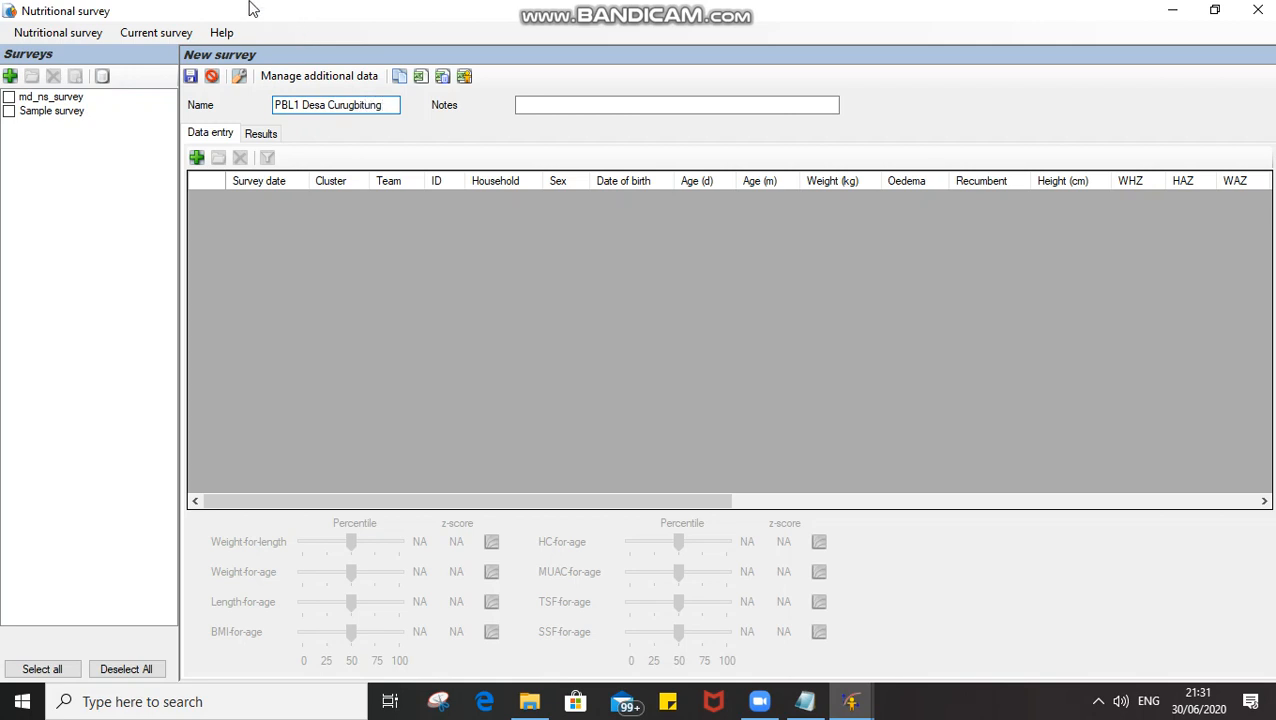
click(199, 162)
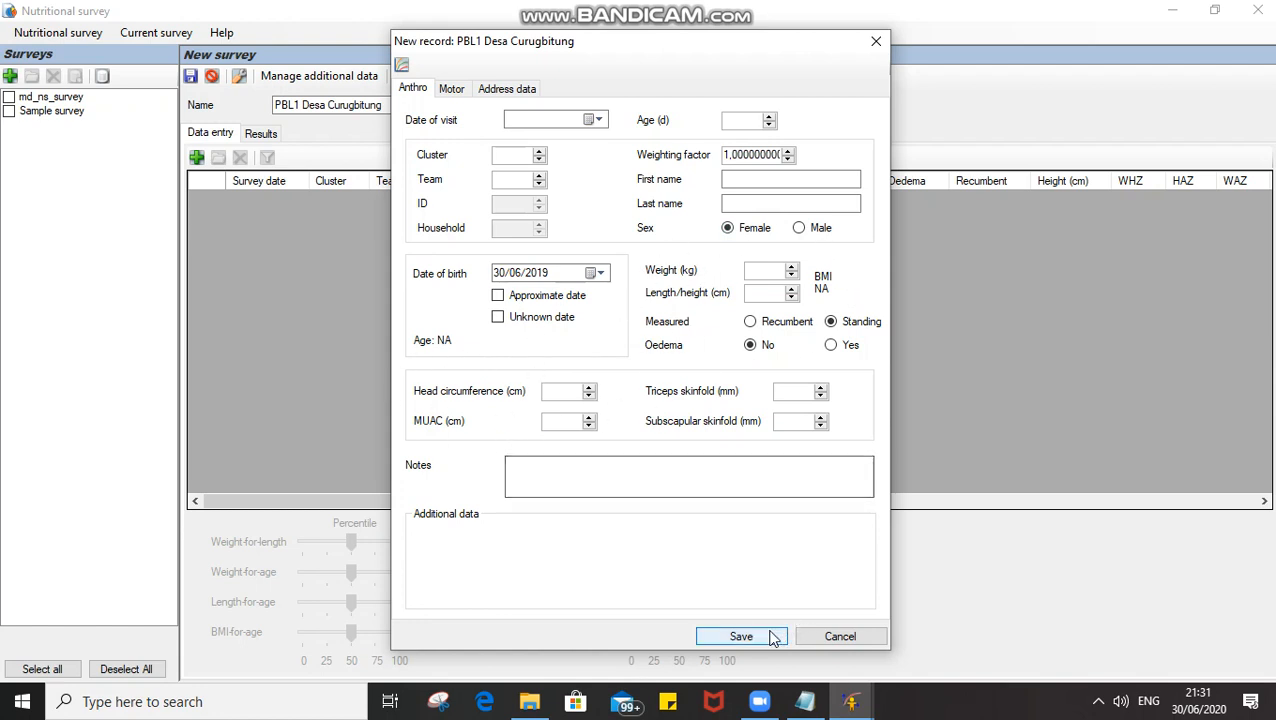
- Cancel the New record dialog, leaving the PBL1 Desa Curugbitung survey table empty
click(820, 644)
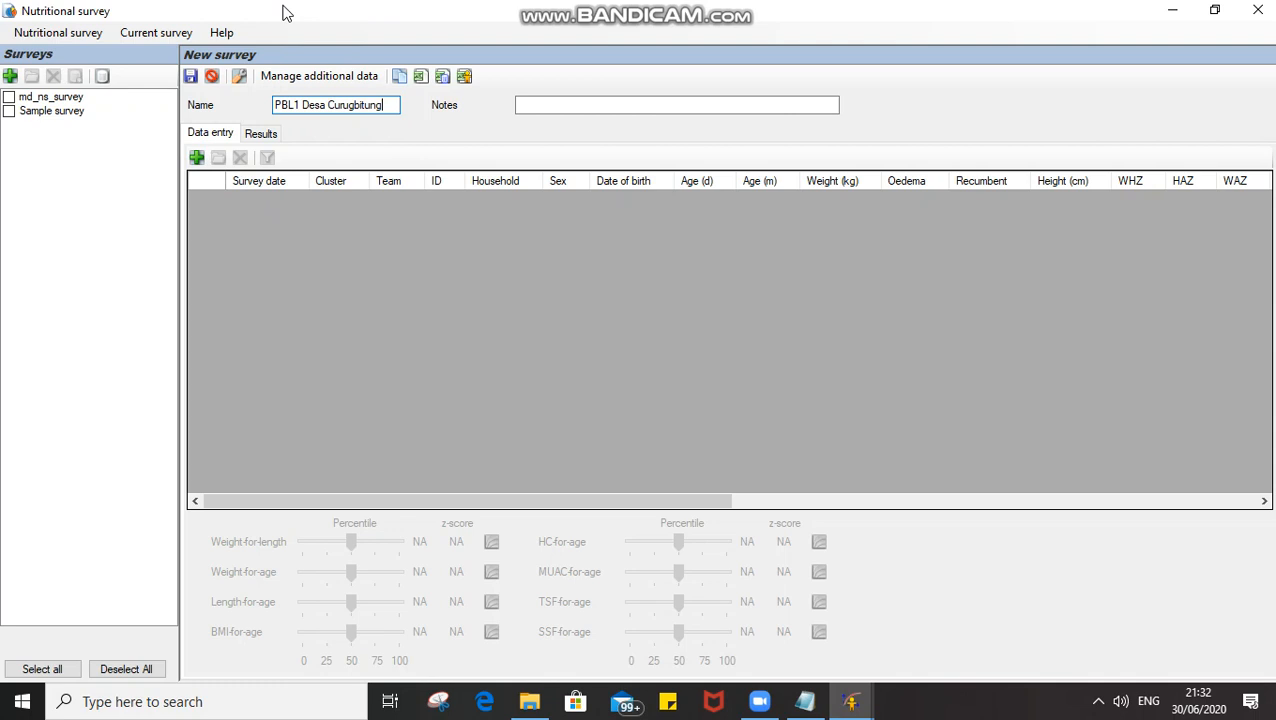
click(240, 77)
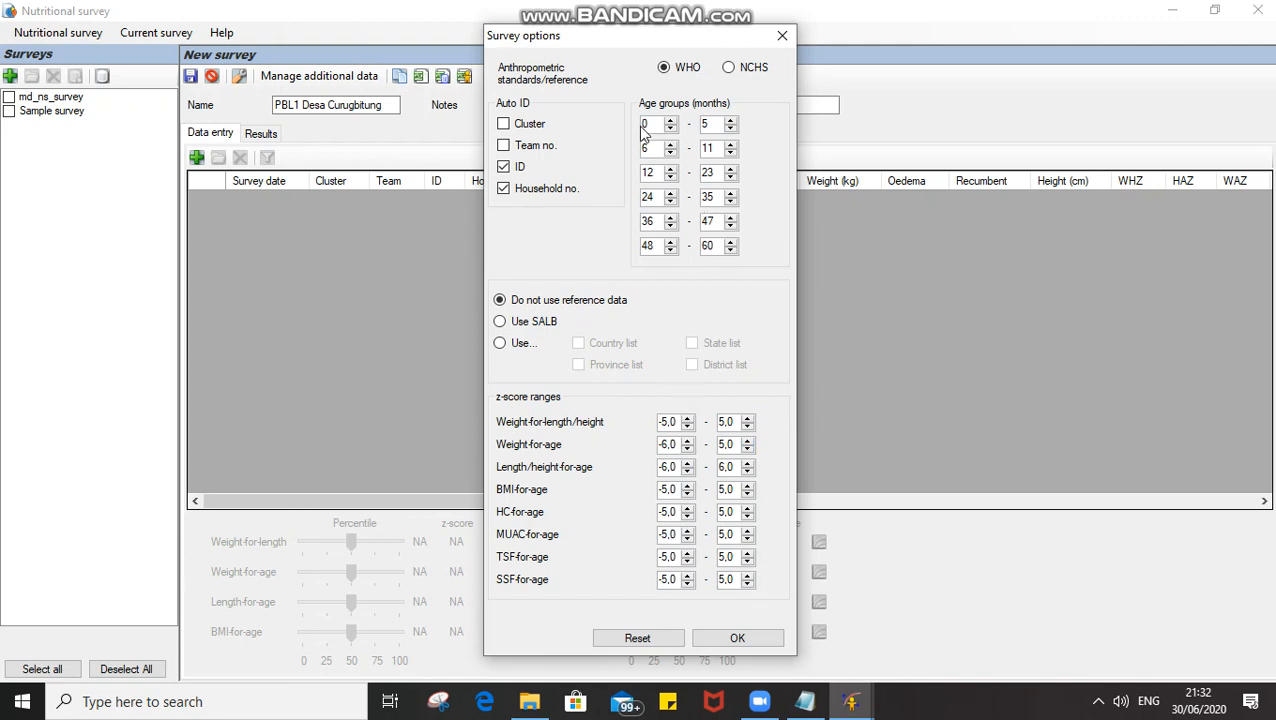
click(730, 68)
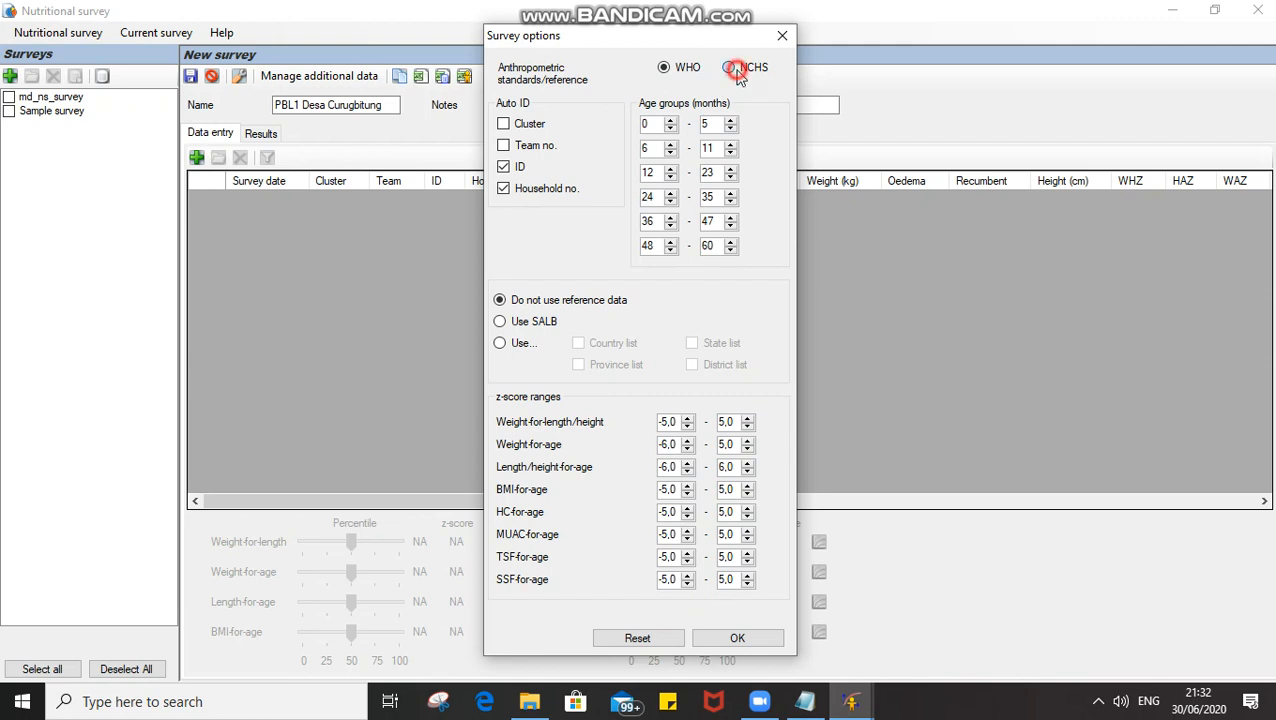
click(676, 72)
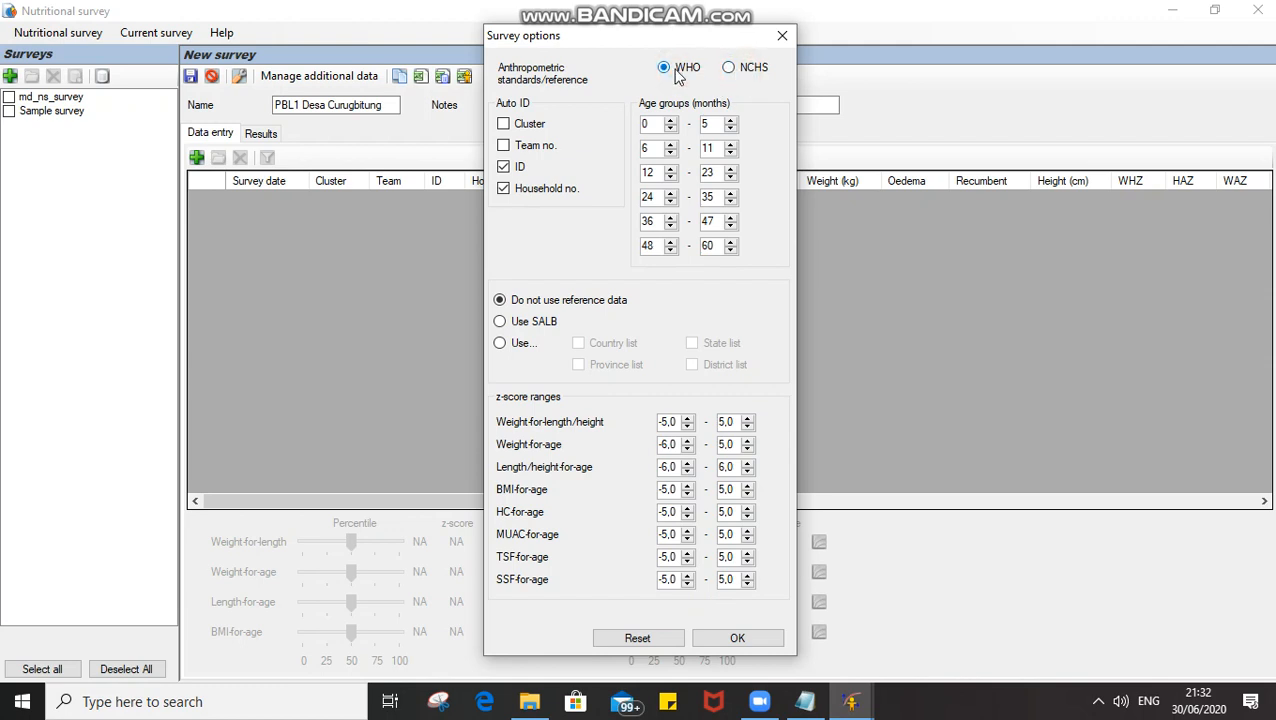
click(709, 642)
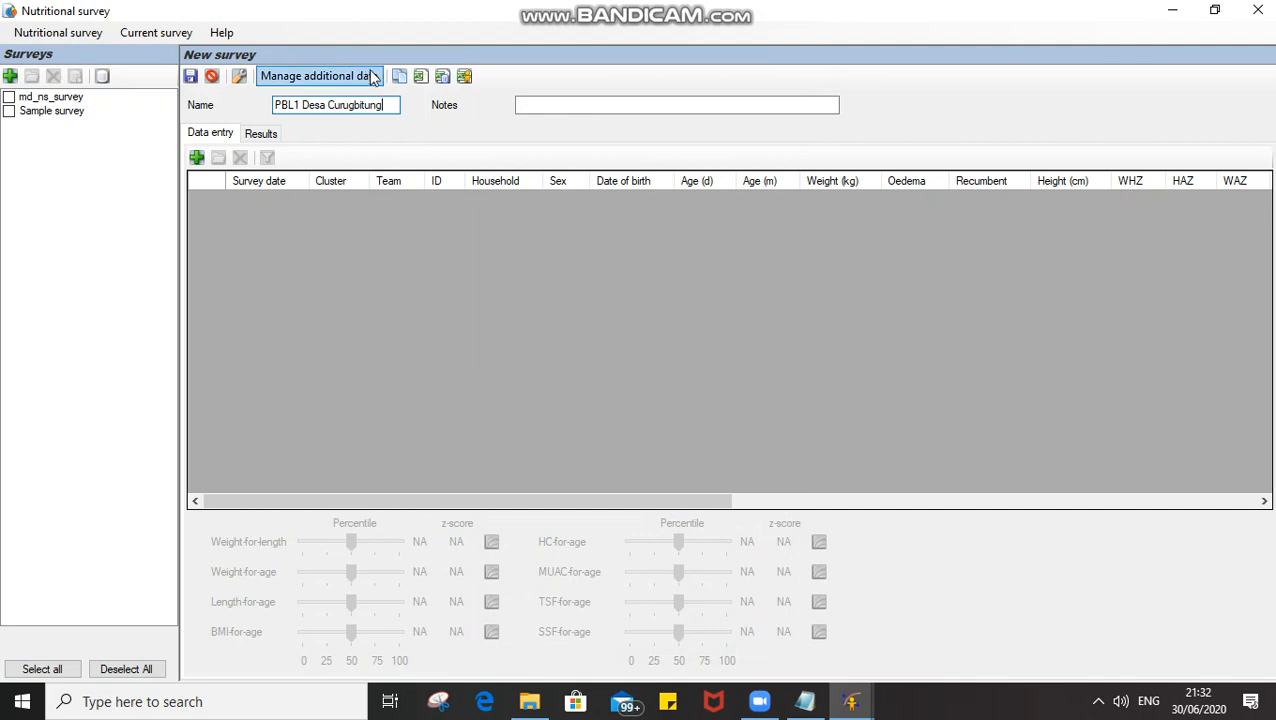
click(364, 80)
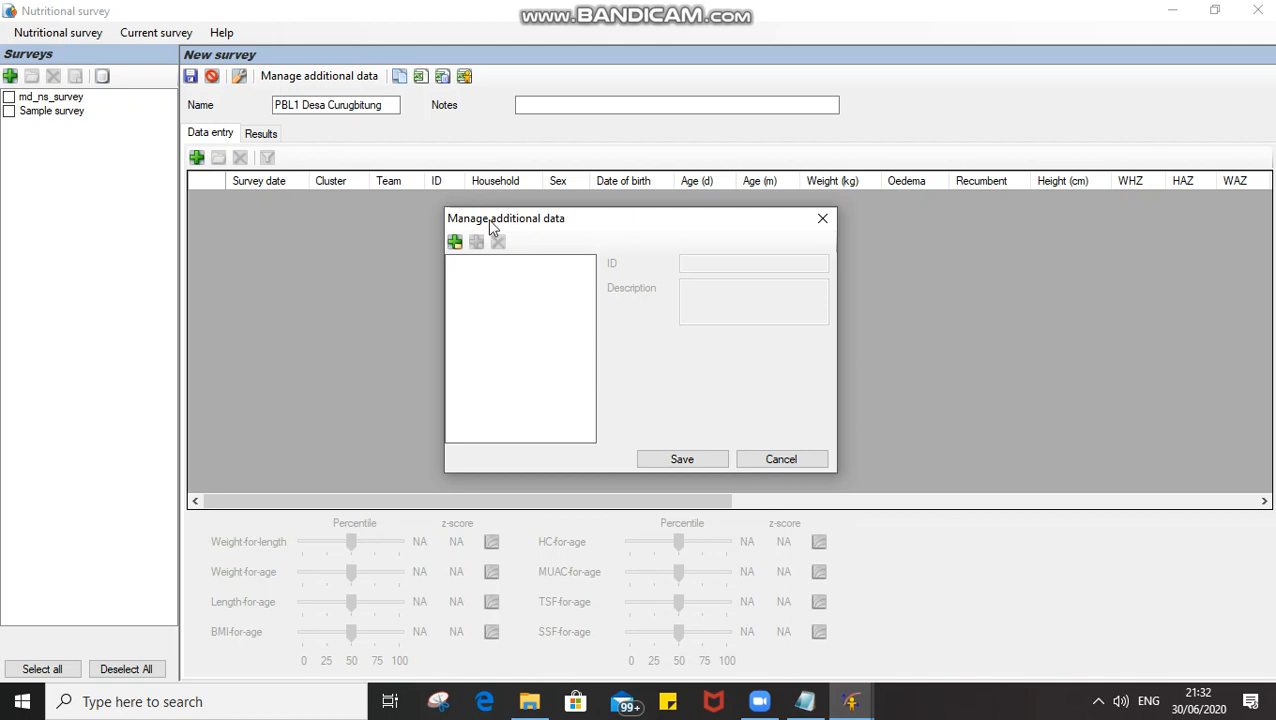
click(781, 459)
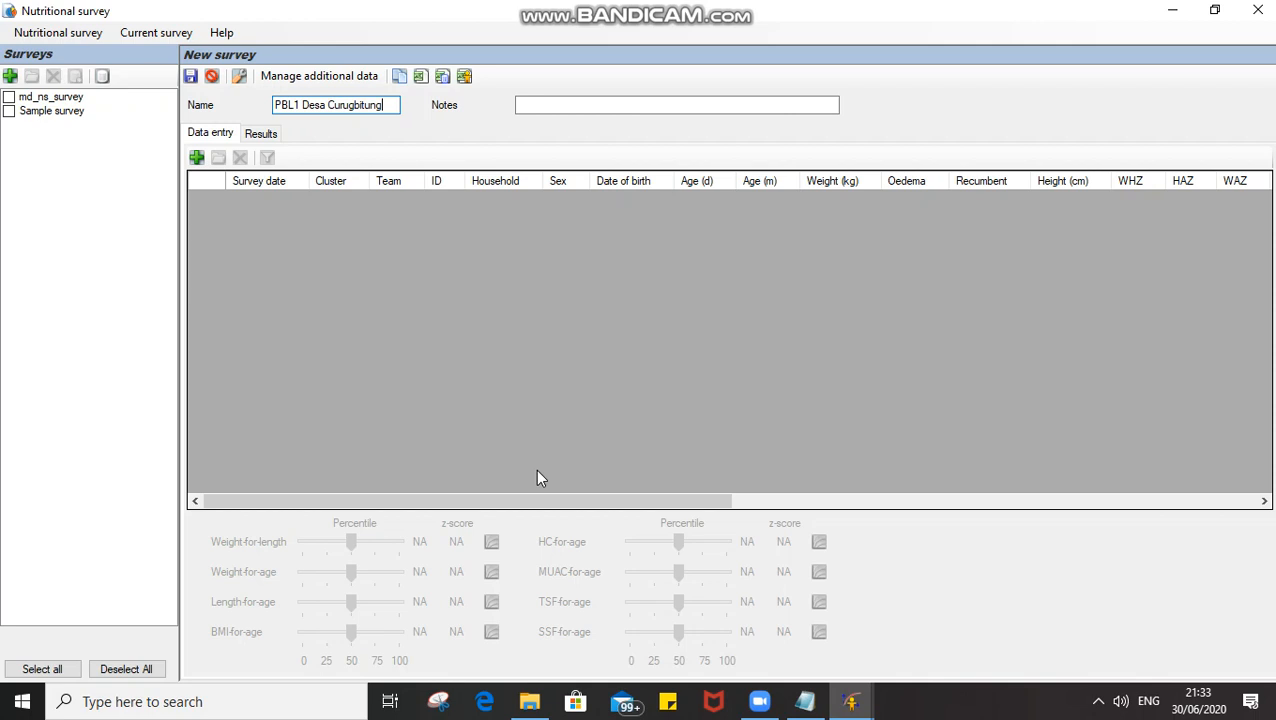
click(439, 79)
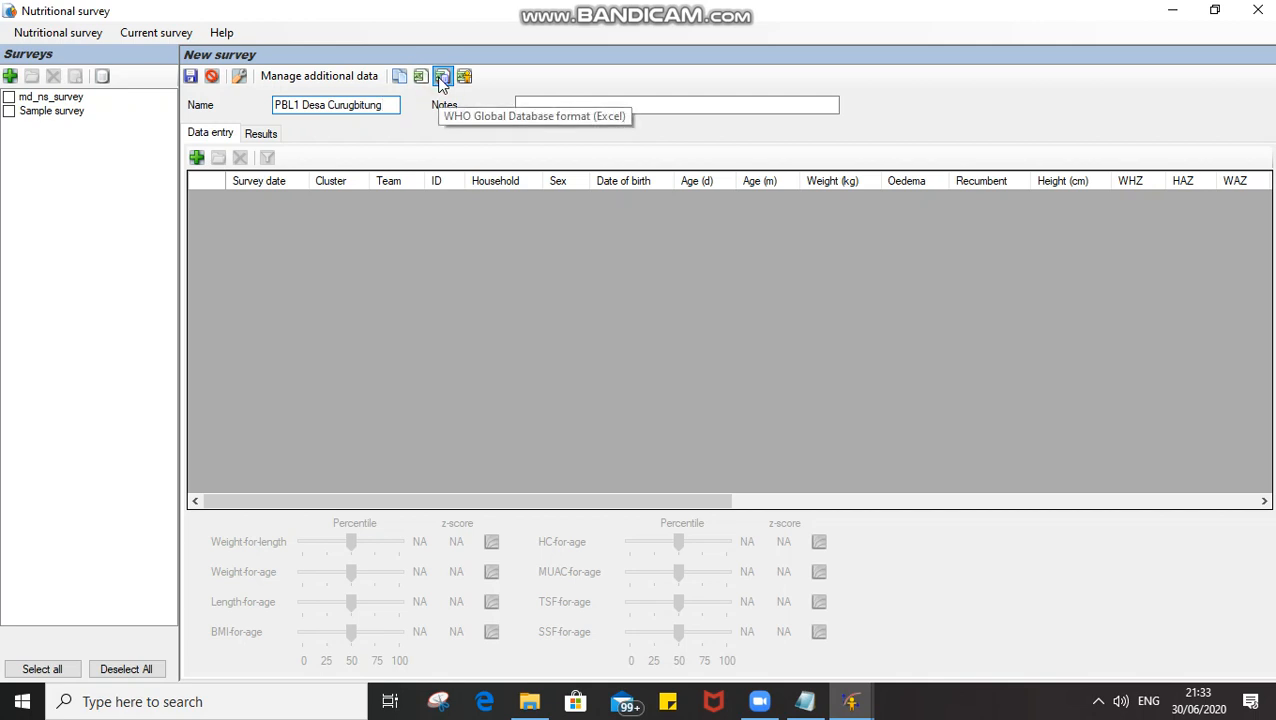
click(441, 79)
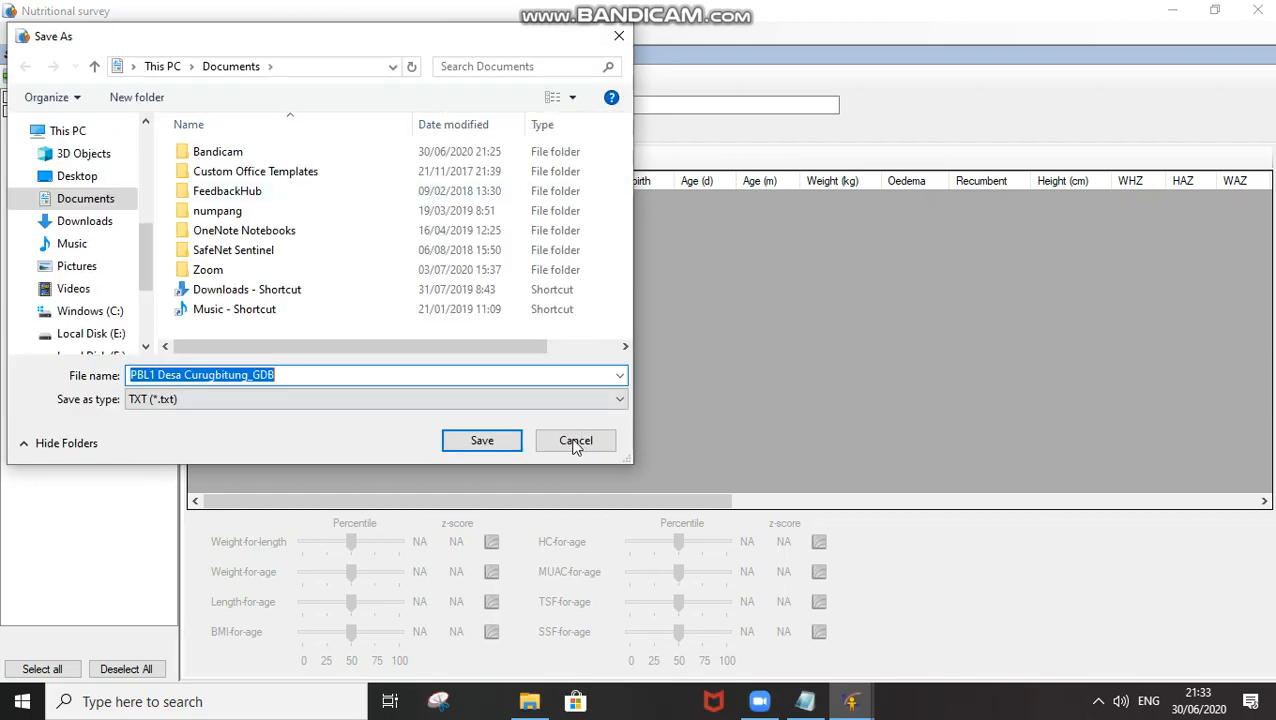
click(576, 444)
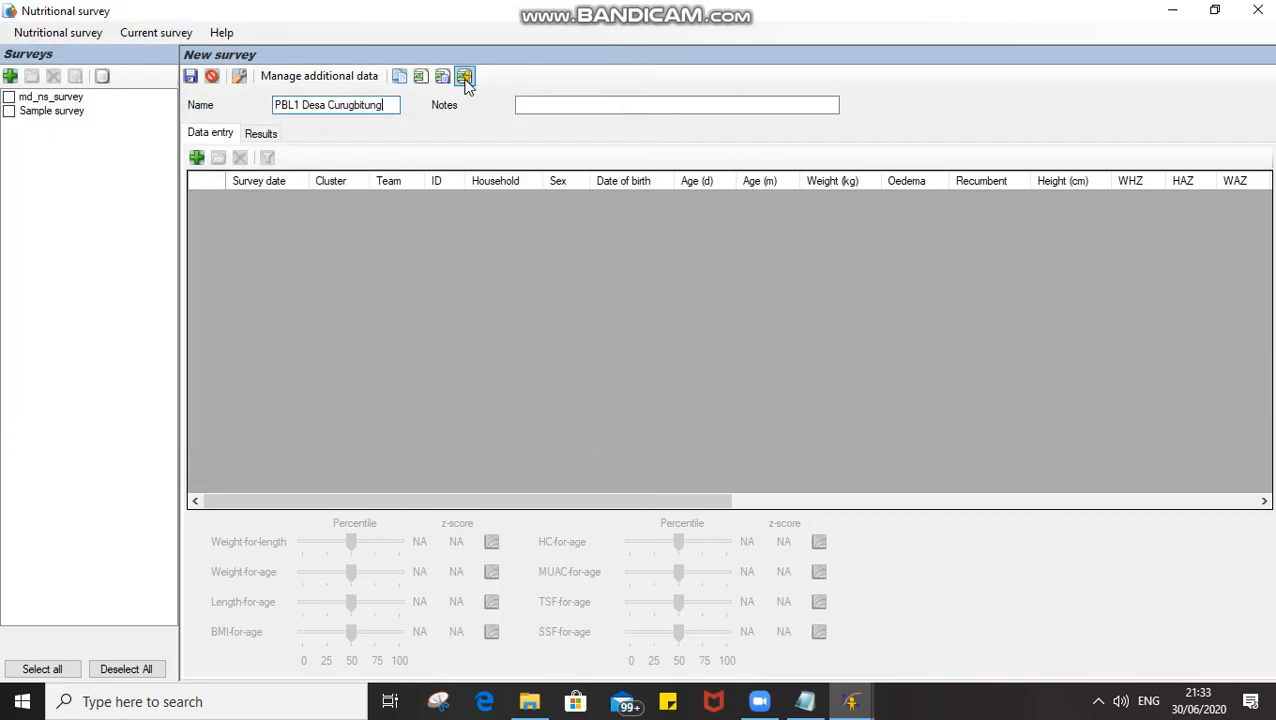
click(468, 84)
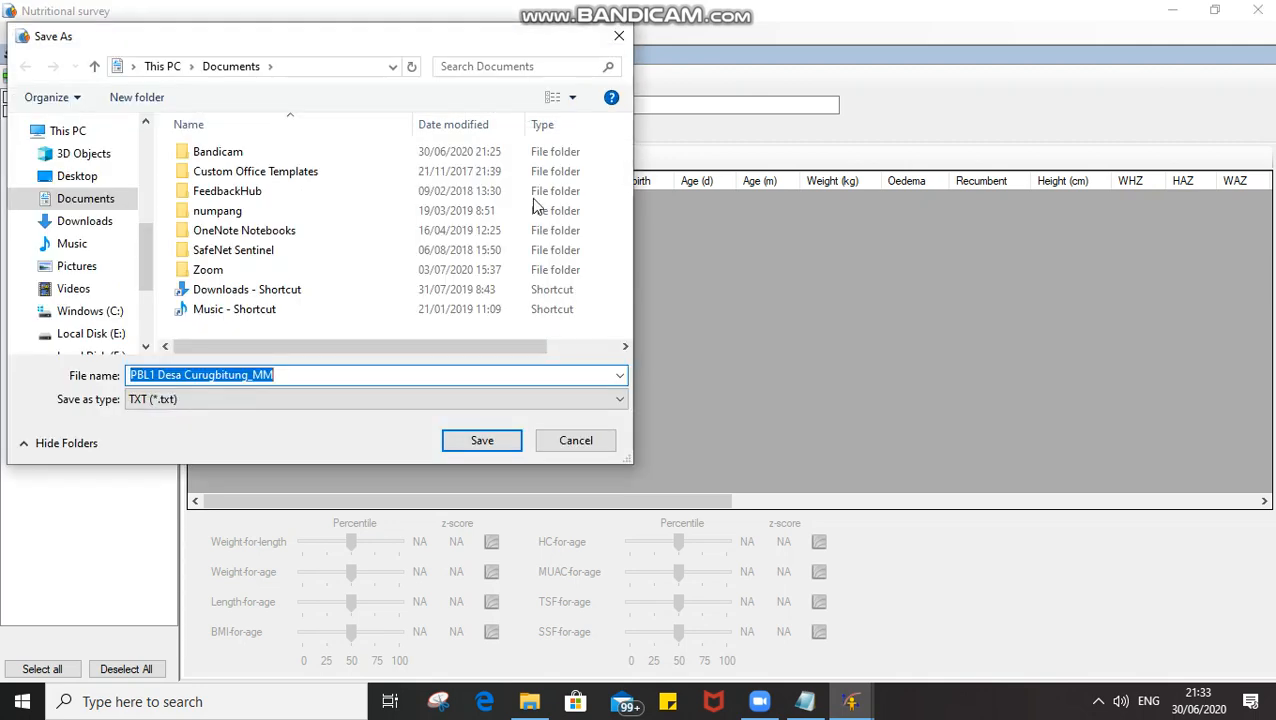
click(553, 443)
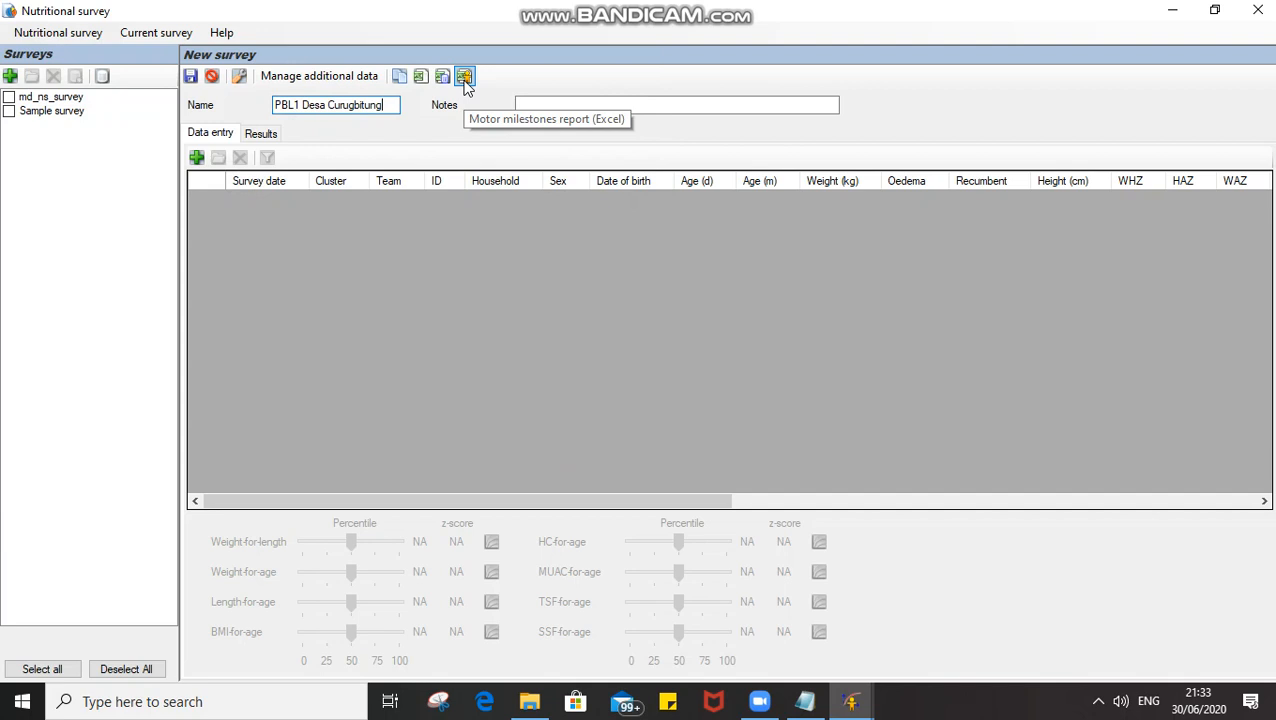
- Look through the survey module's menus, then close it and save the PBL1 Desa Curugbitung survey
click(60, 33)
mouse_move(157, 40)
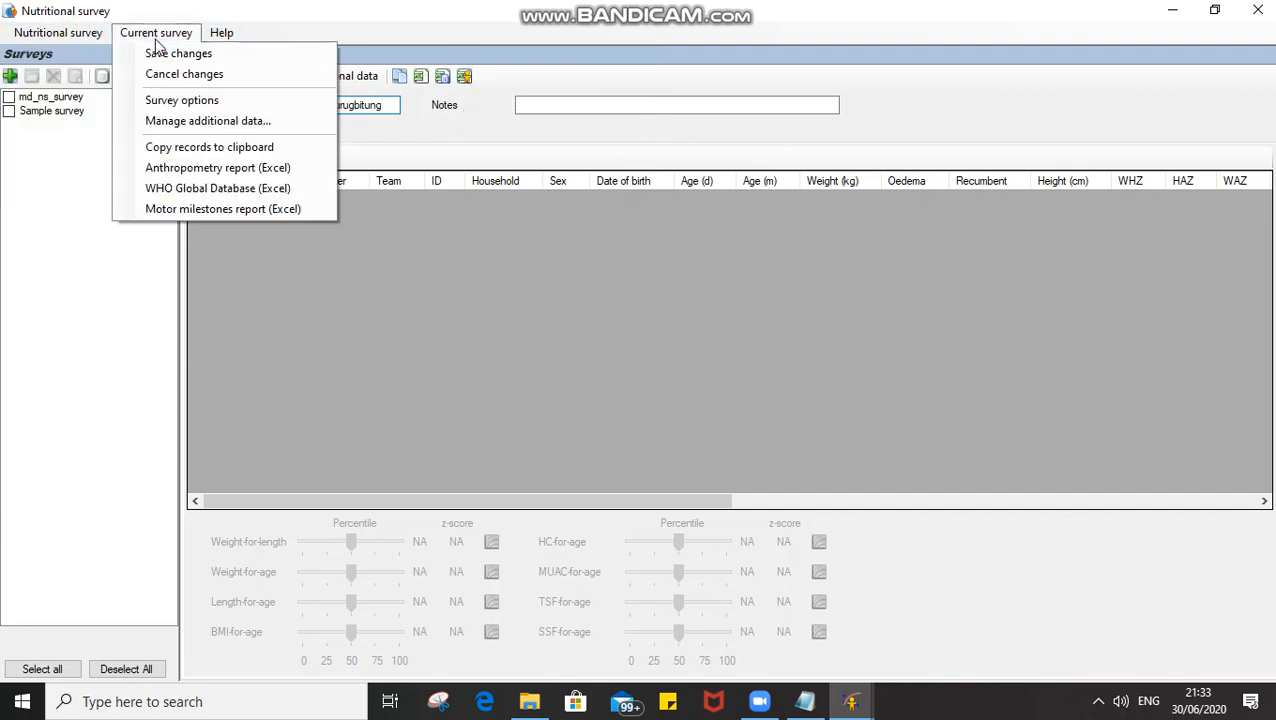
mouse_move(222, 36)
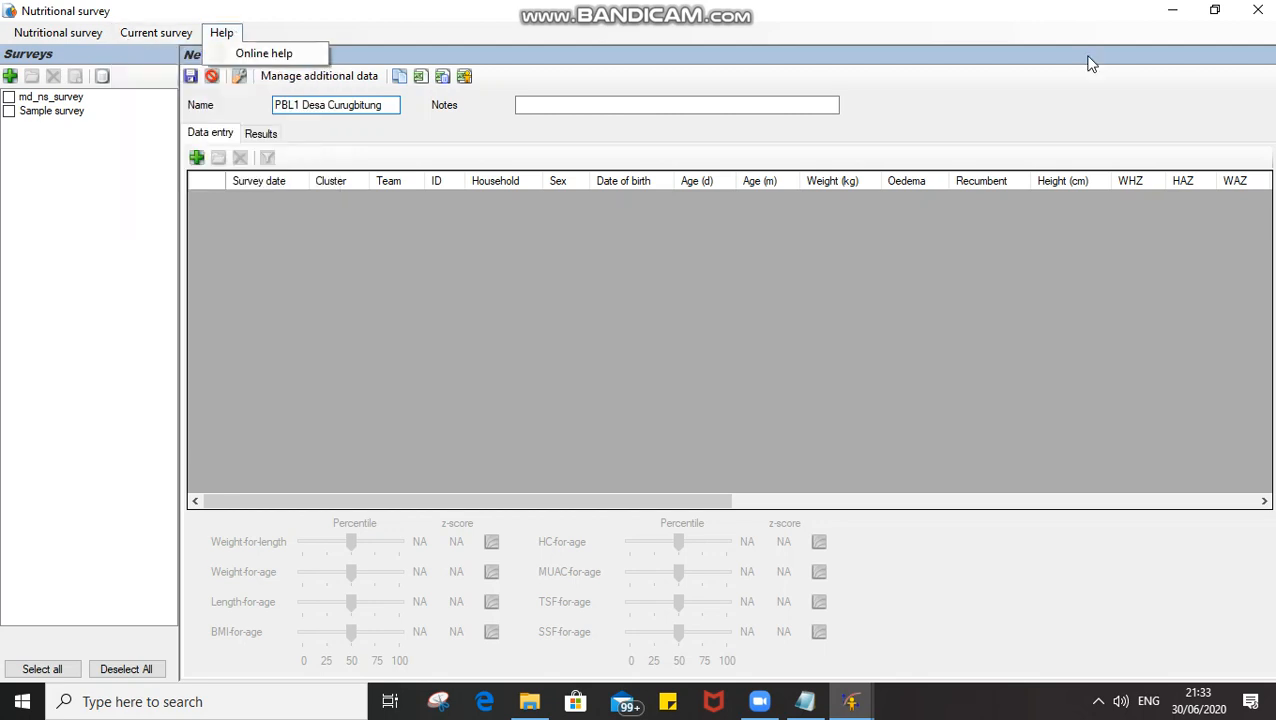
click(1257, 10)
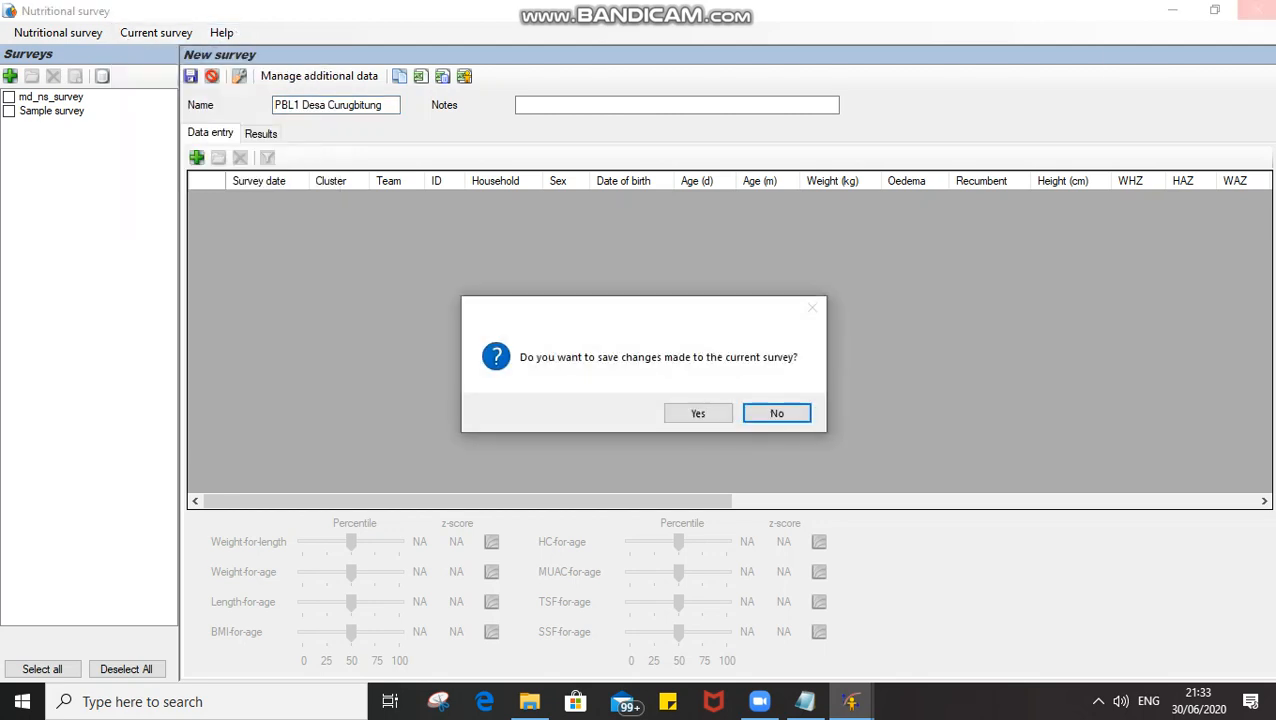
click(719, 412)
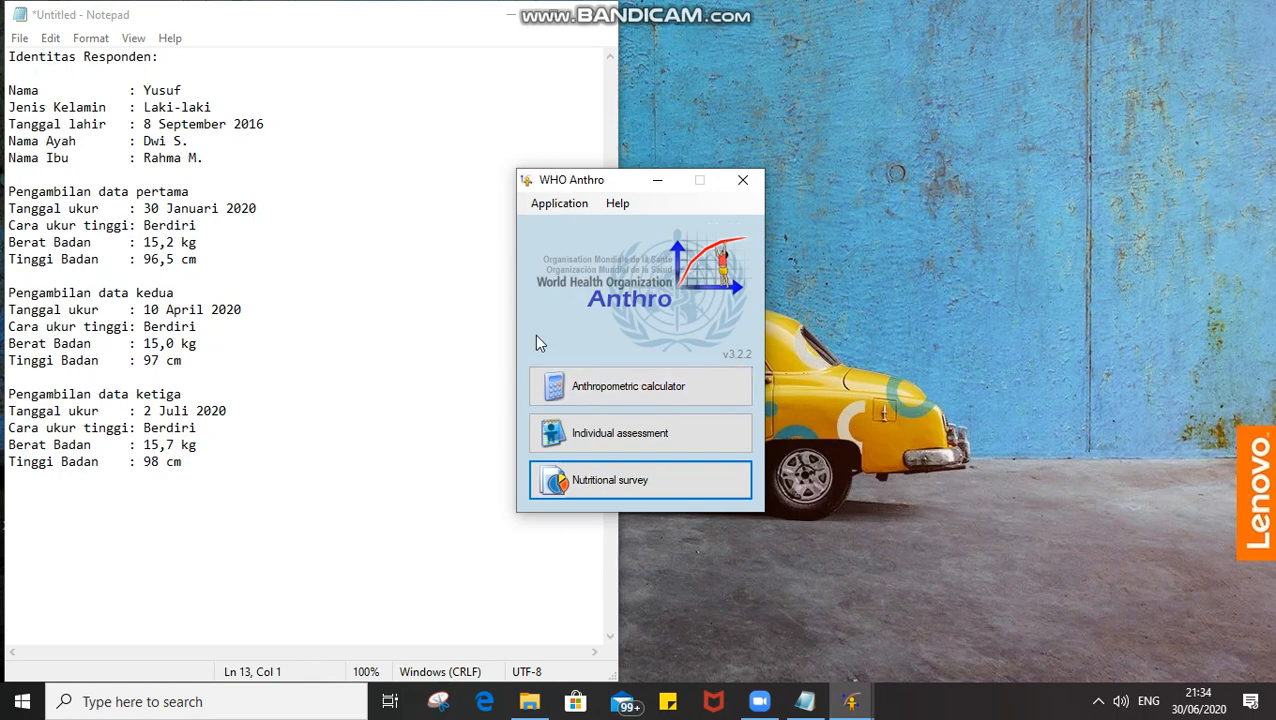
click(625, 478)
click(1098, 701)
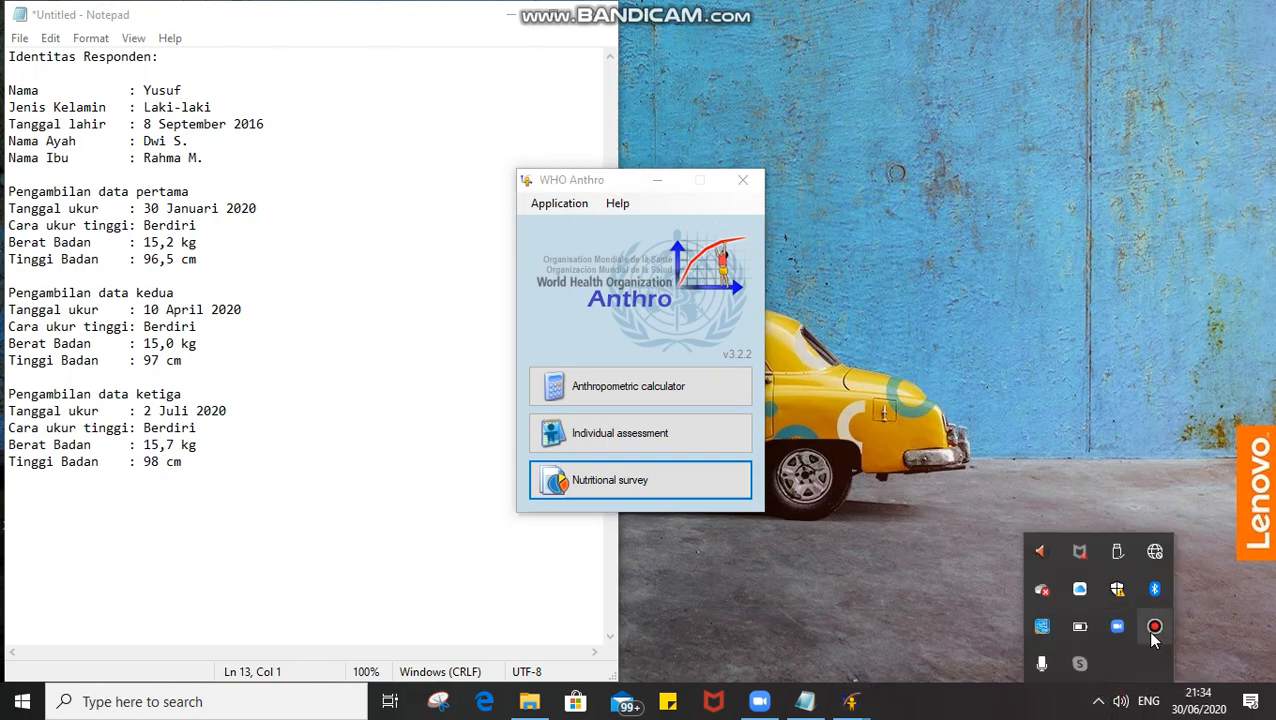